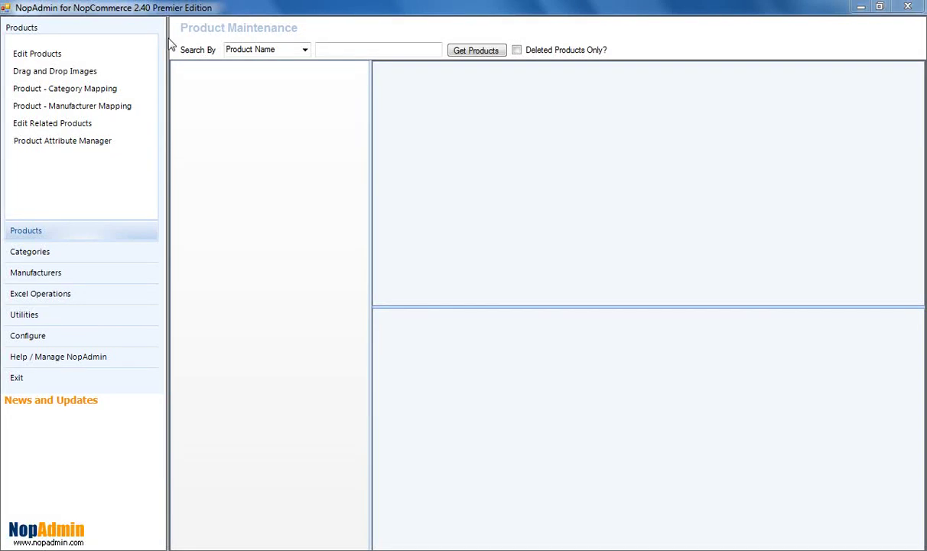
# Open the Product Attribute Manager and list the products found by searching product names for "a".
pyautogui.click(68, 144)
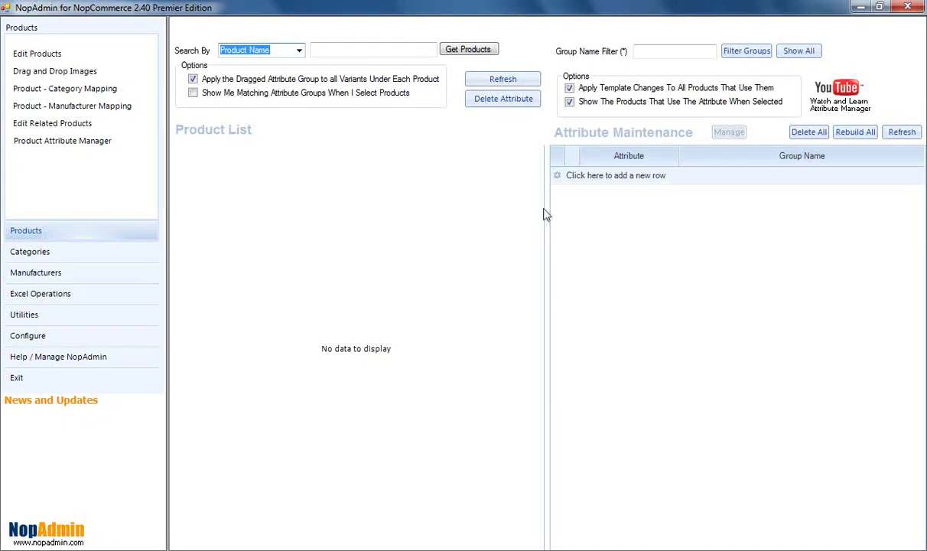
pyautogui.click(329, 49)
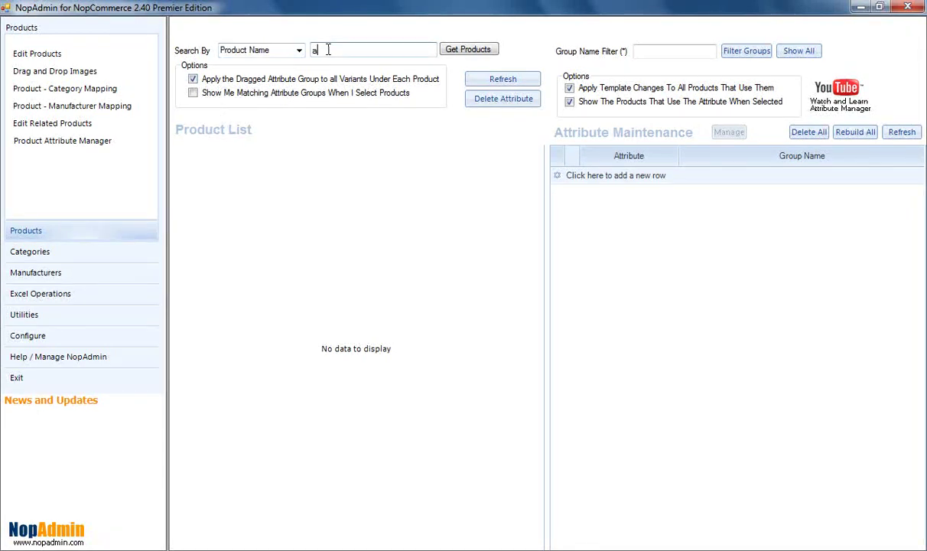
pyautogui.write('a')
pyautogui.click(299, 51)
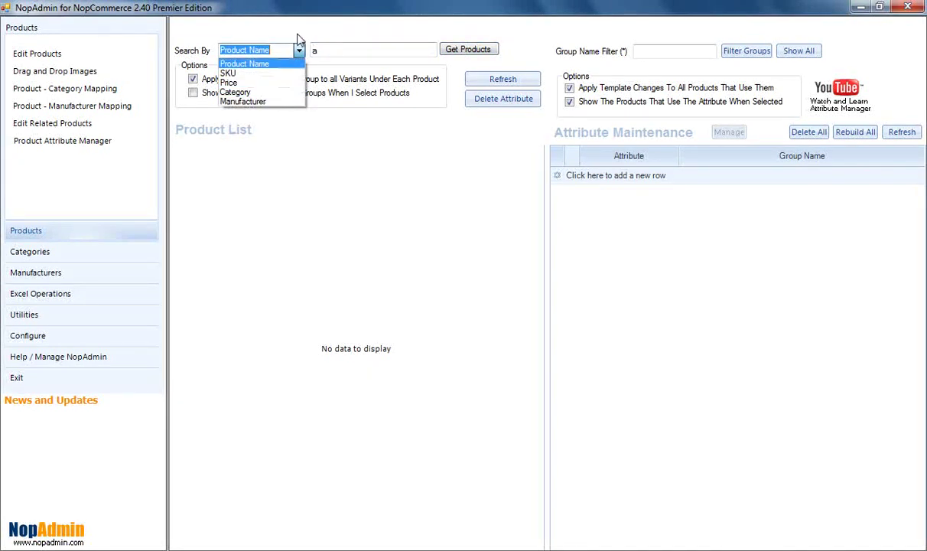
pyautogui.click(299, 48)
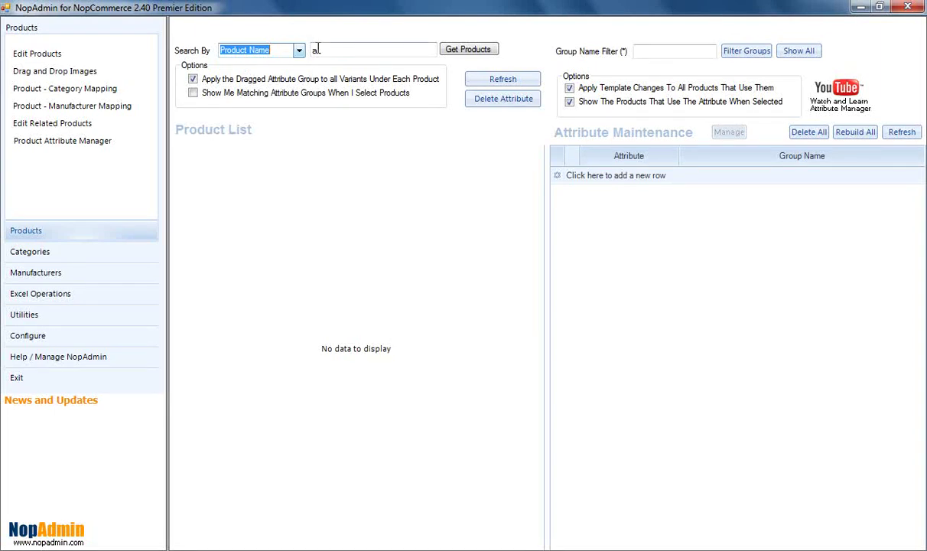
pyautogui.press('Tab')
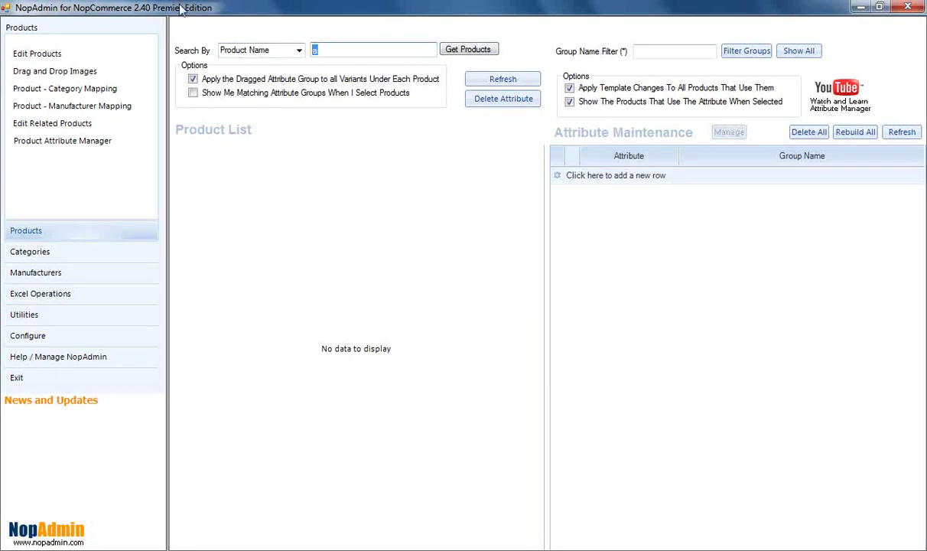
pyautogui.click(329, 44)
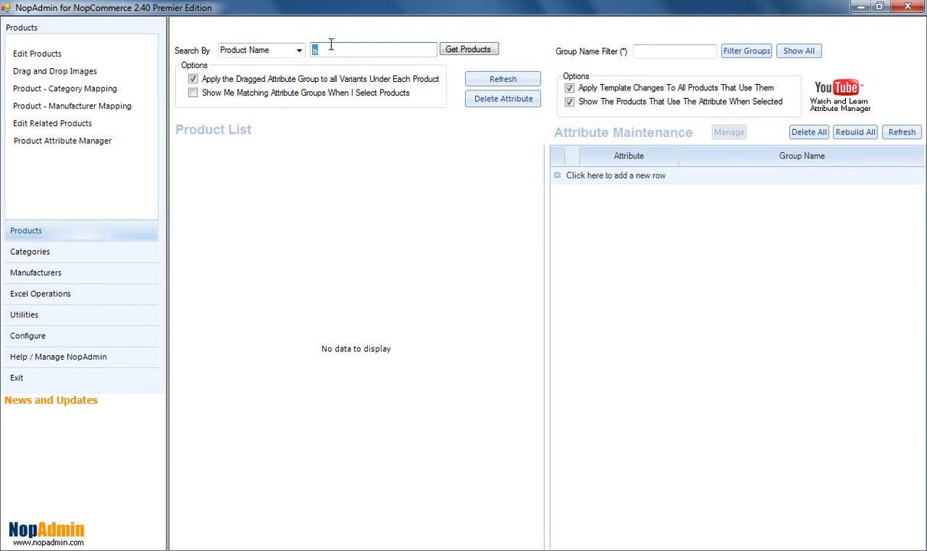
pyautogui.click(467, 51)
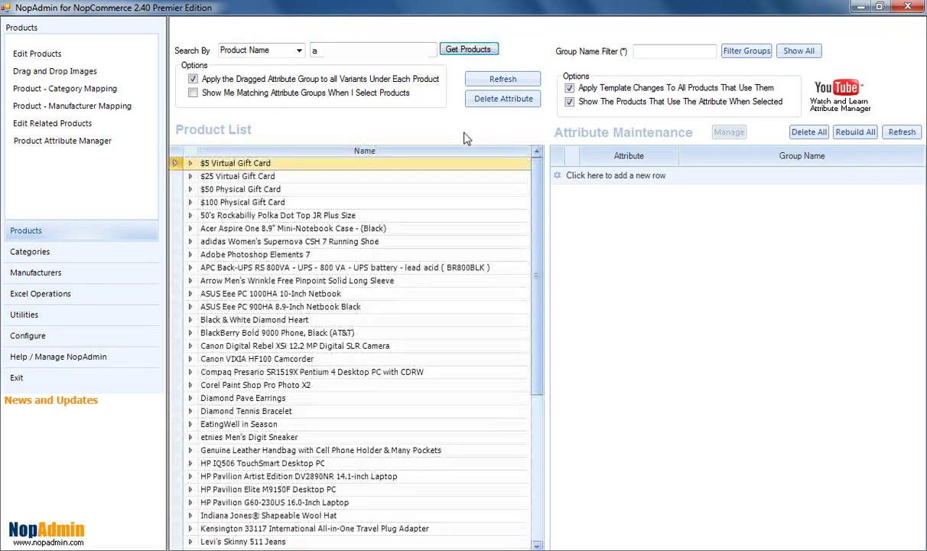
pyautogui.scroll(-6, 554, 368)
pyautogui.scroll(6, 555, 368)
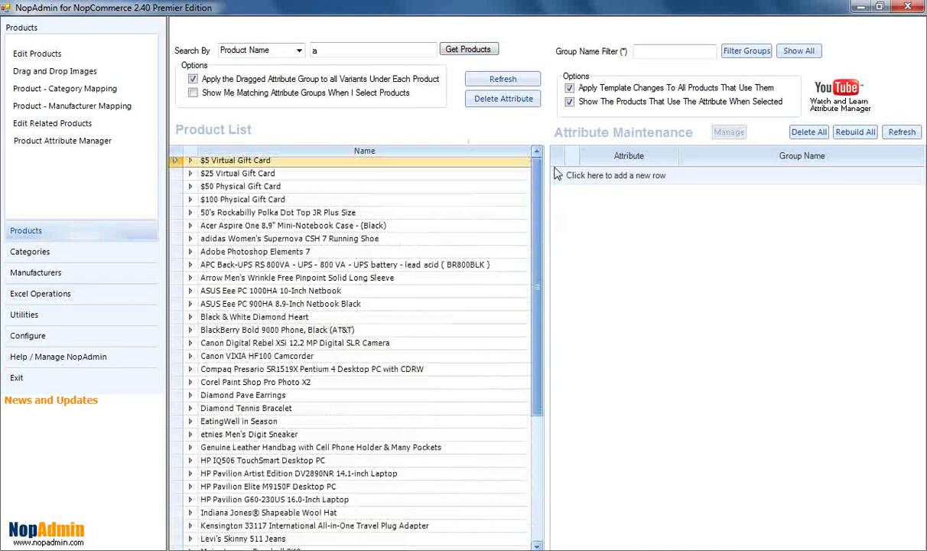
# Rebuild all attribute groups from the store's existing product variants and attributes, accepting the deletion of existing groups.
pyautogui.click(851, 135)
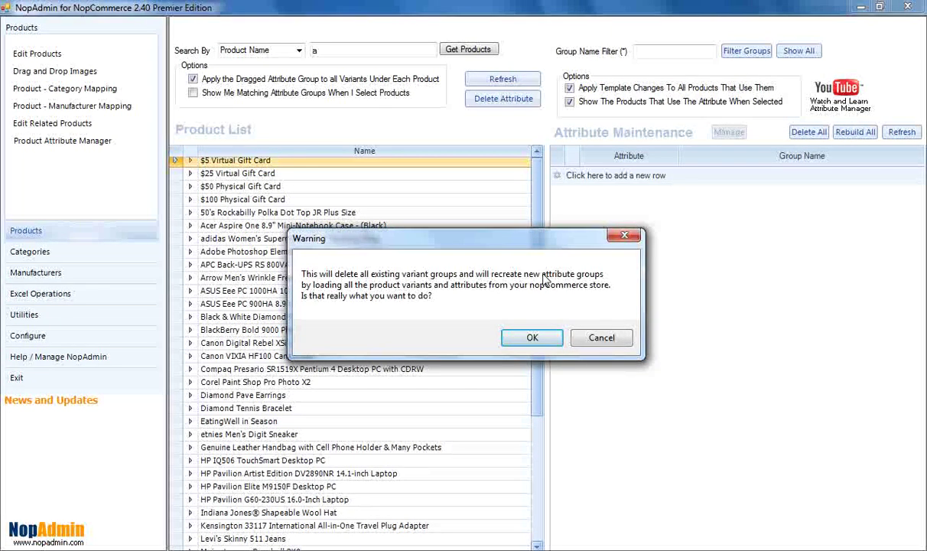
pyautogui.click(534, 338)
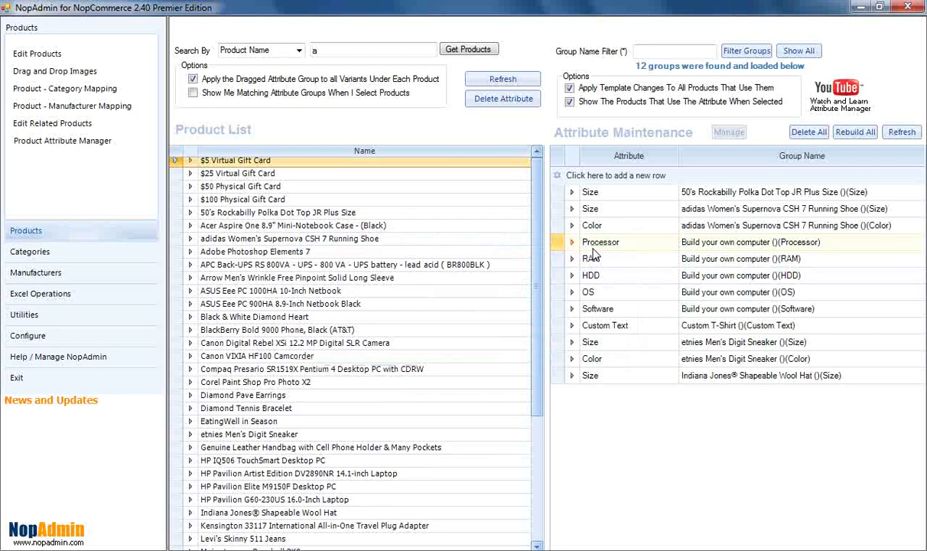
pyautogui.click(769, 192)
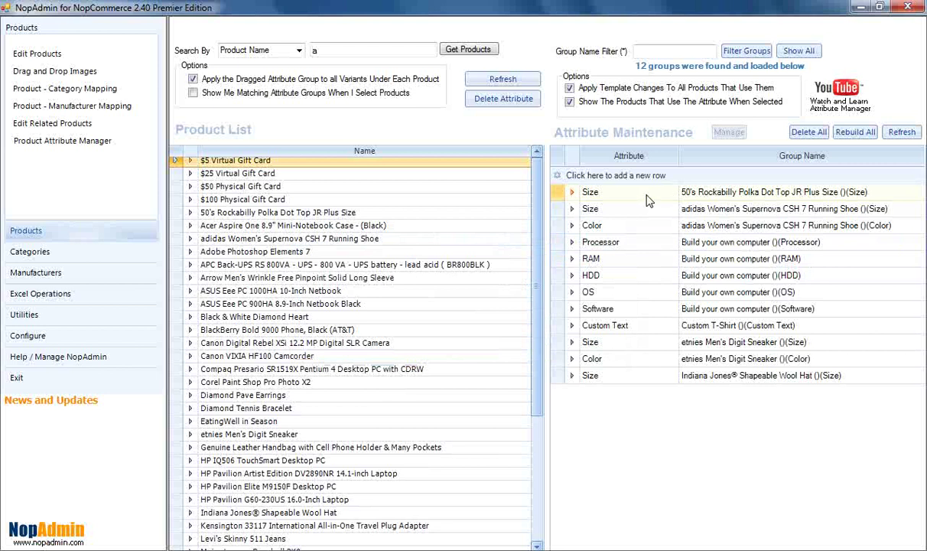
pyautogui.click(561, 192)
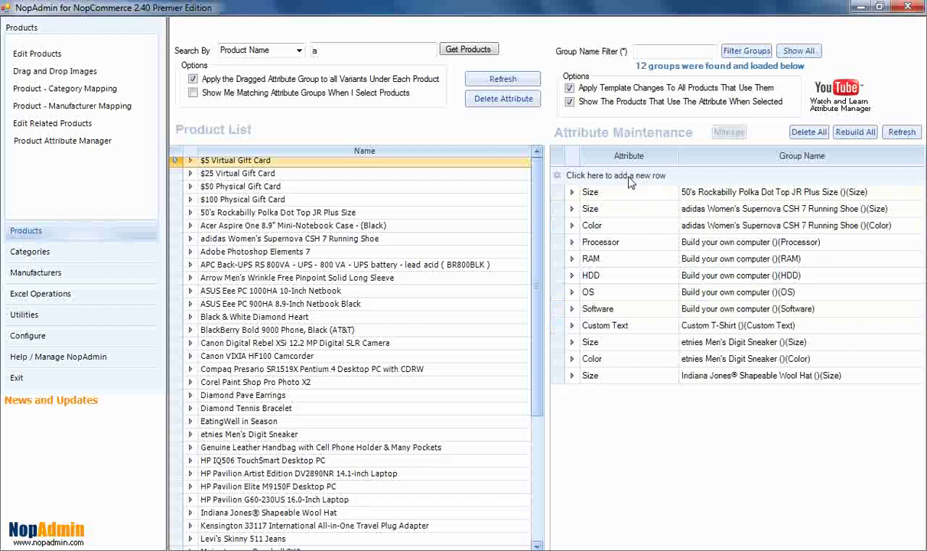
# Add an attribute group for the Size attribute named "My custom Sizes (S,M,L,XL,XXL)".
pyautogui.click(599, 175)
pyautogui.click(673, 177)
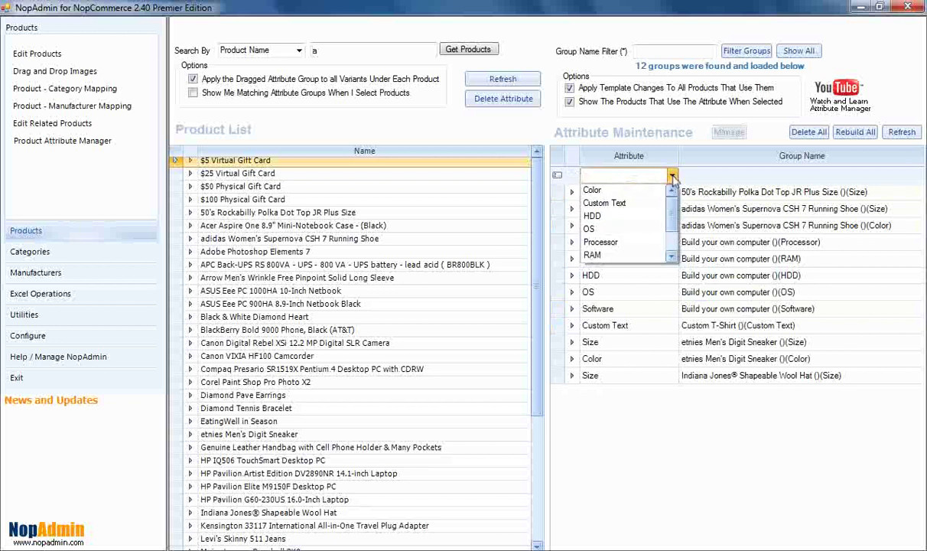
pyautogui.click(669, 177)
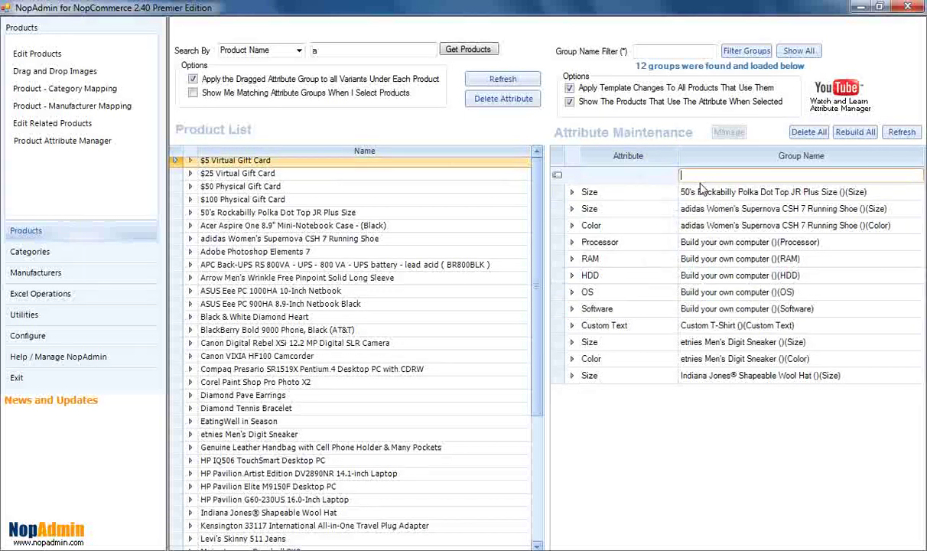
pyautogui.click(627, 176)
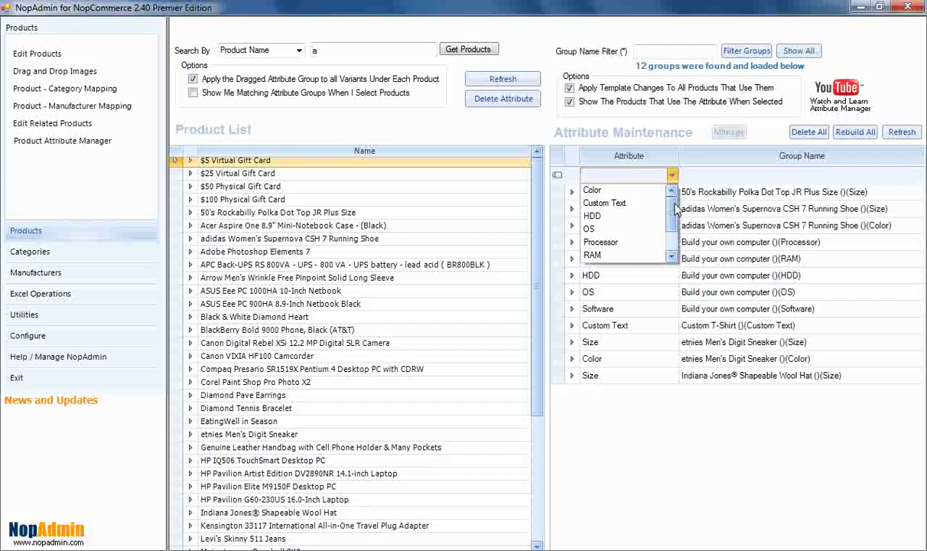
pyautogui.moveTo(675, 208); pyautogui.dragTo(675, 229)
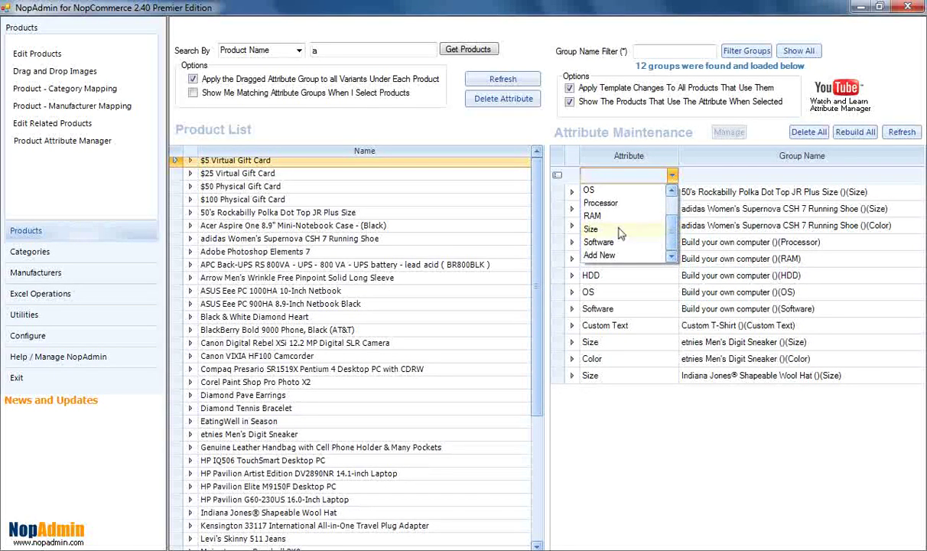
pyautogui.click(593, 229)
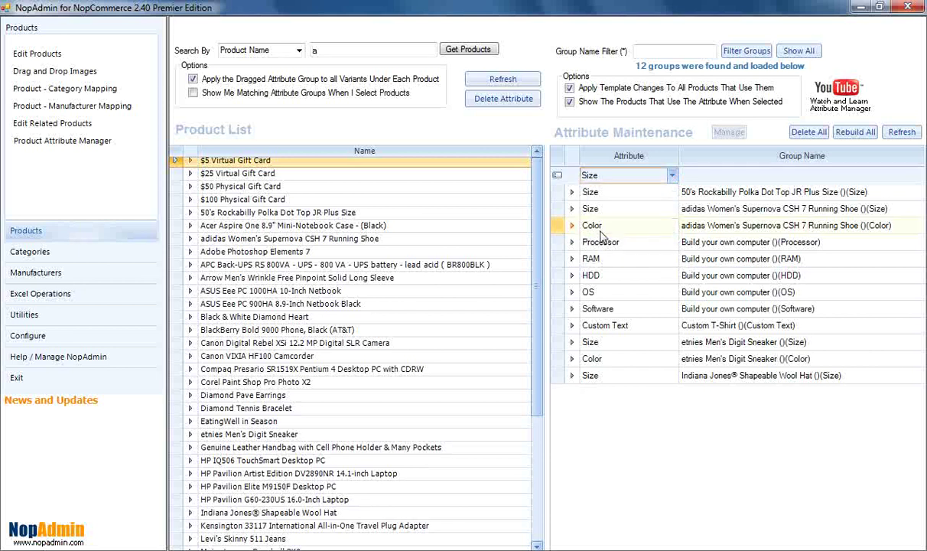
pyautogui.click(704, 176)
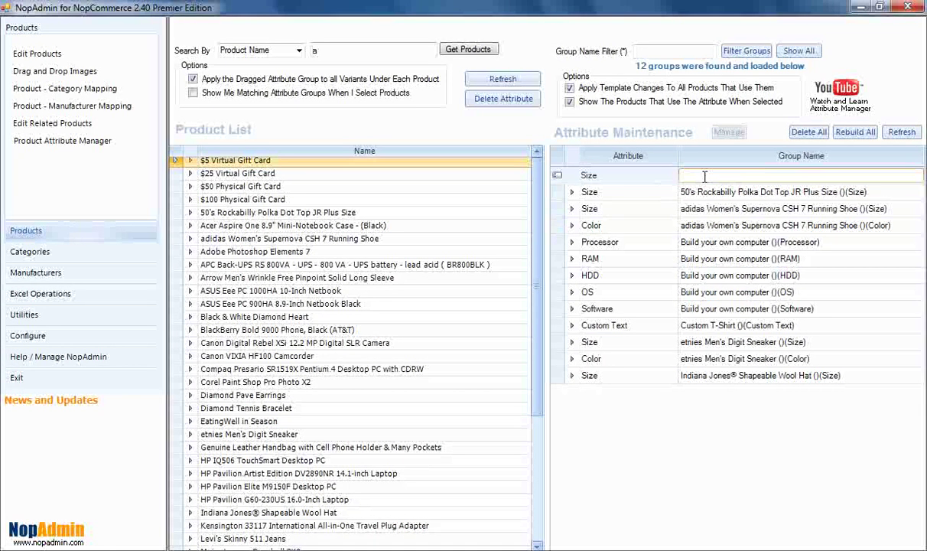
pyautogui.write('My cust')
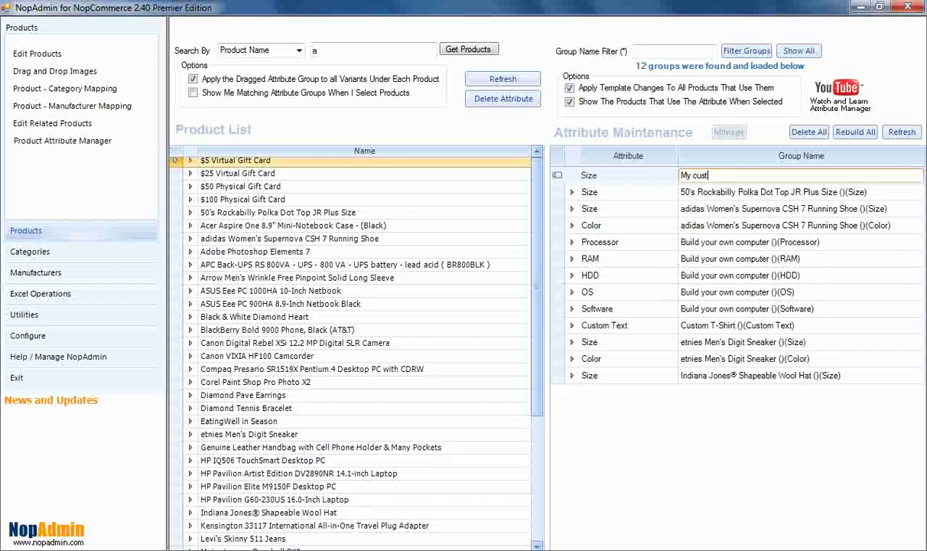
pyautogui.write('om Sizes (S,M,L,XL,XXL)')
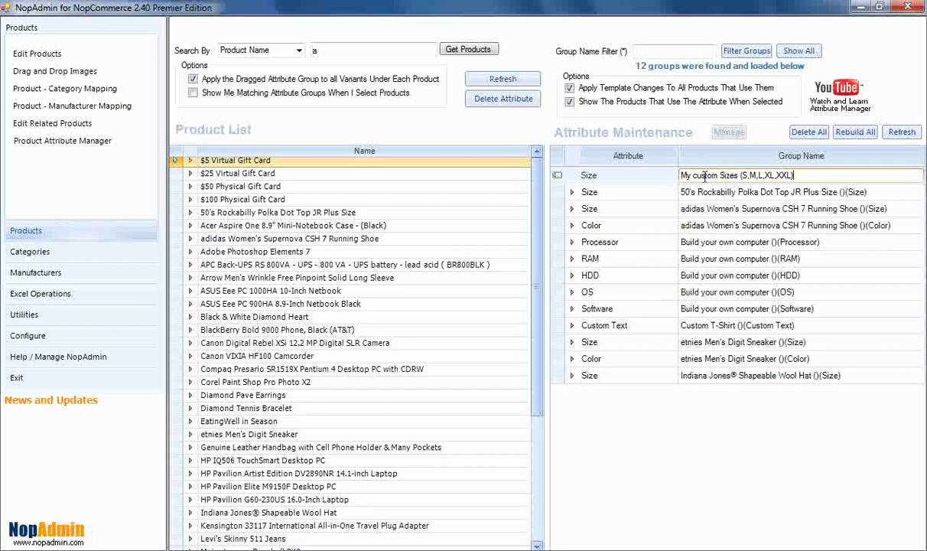
pyautogui.click(638, 192)
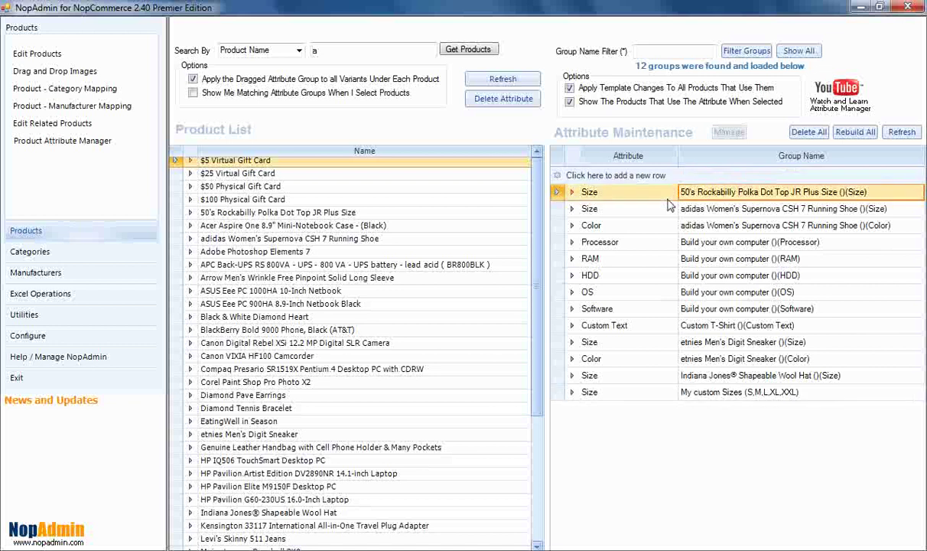
# Add an attribute group for the Color attribute named "My Custom Colors (Red, Wh, Black, Blue)".
pyautogui.click(645, 177)
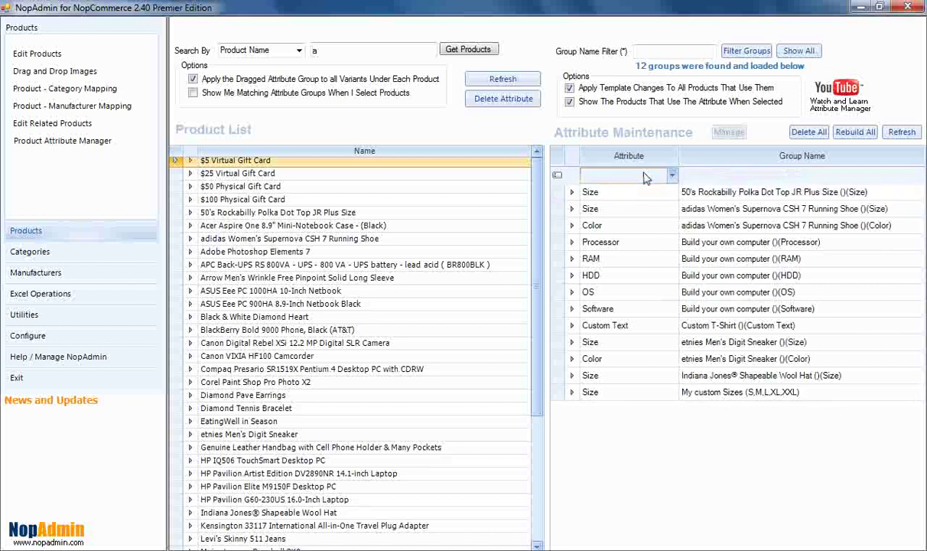
pyautogui.press('Tab')
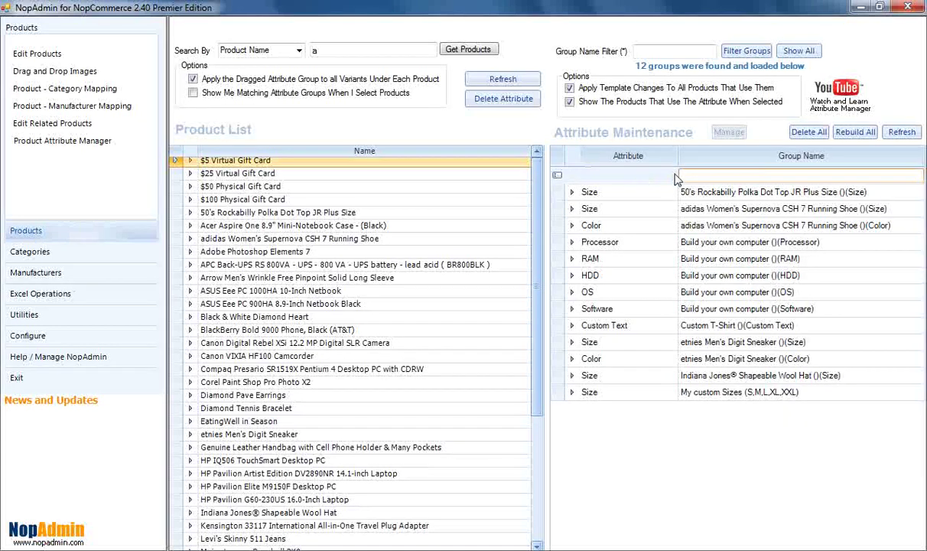
pyautogui.click(673, 181)
pyautogui.click(642, 175)
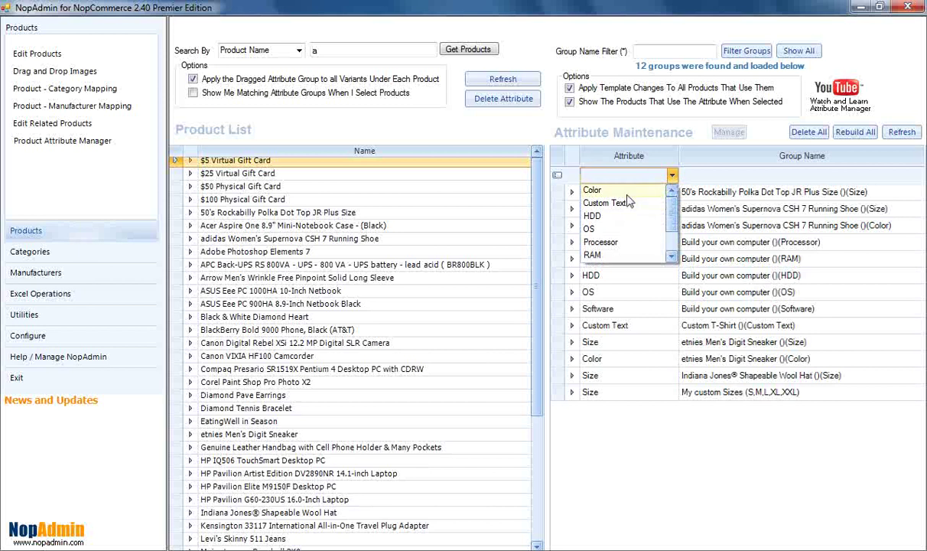
pyautogui.click(593, 190)
pyautogui.click(693, 176)
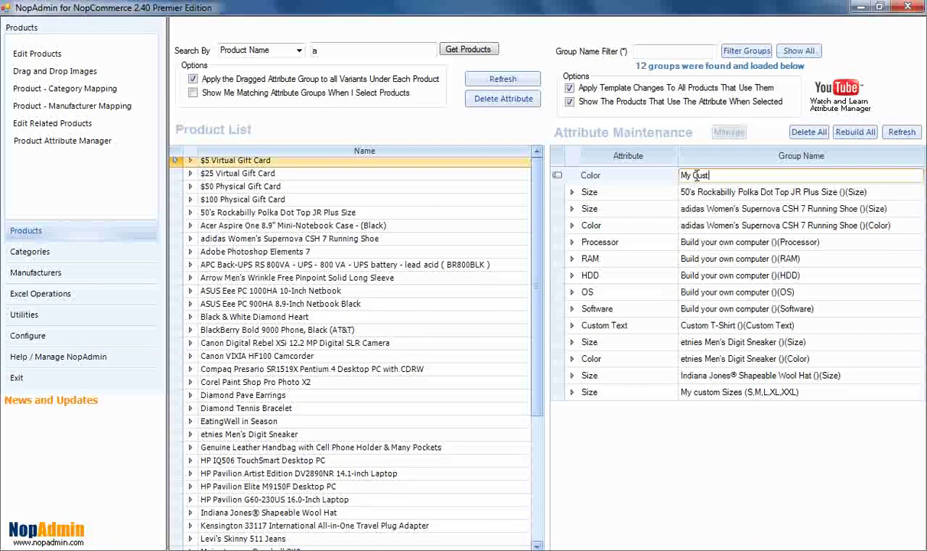
pyautogui.write('My Custom Colors (Red, Wh, Black,')
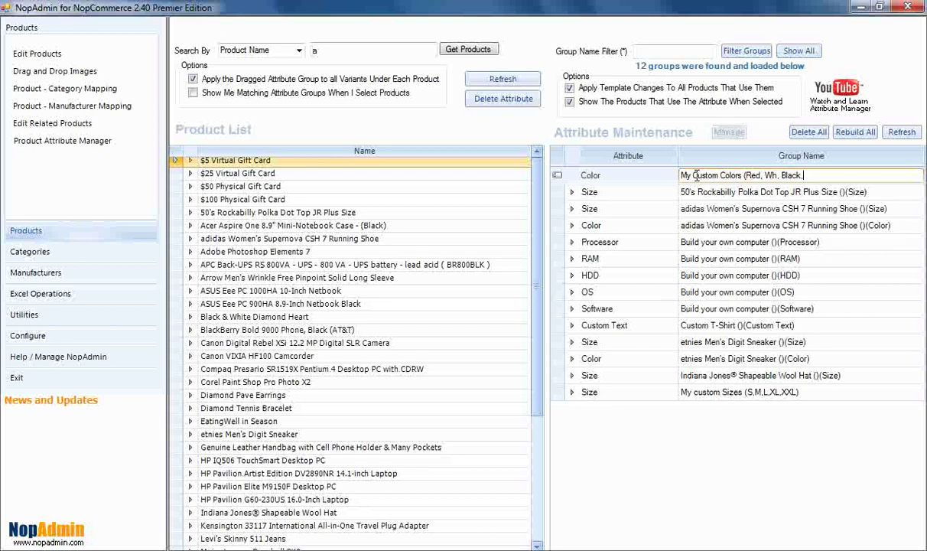
pyautogui.write(' Blue)')
pyautogui.press('Return')
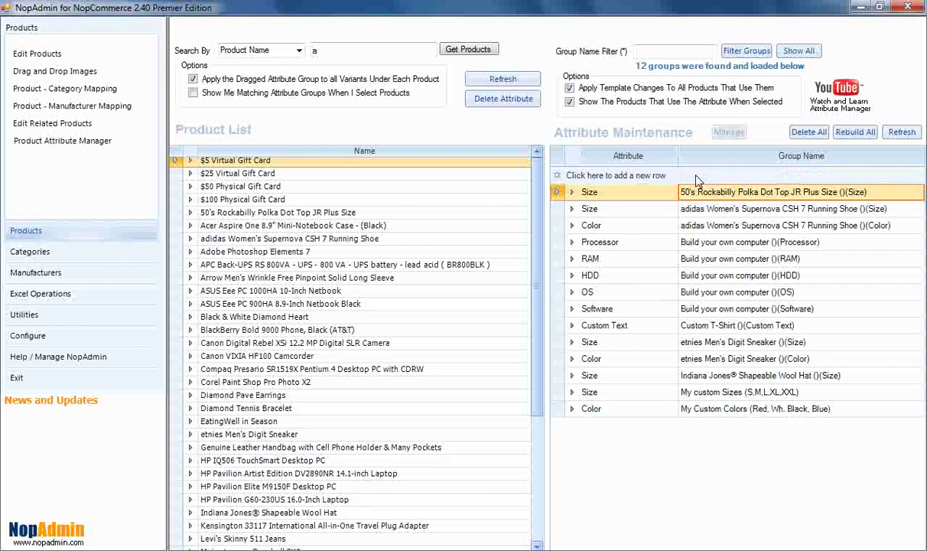
# Add value S to the custom sizes group with price adjustment 0, weight adjustment 0, preselected false and display order 0.
pyautogui.click(604, 392)
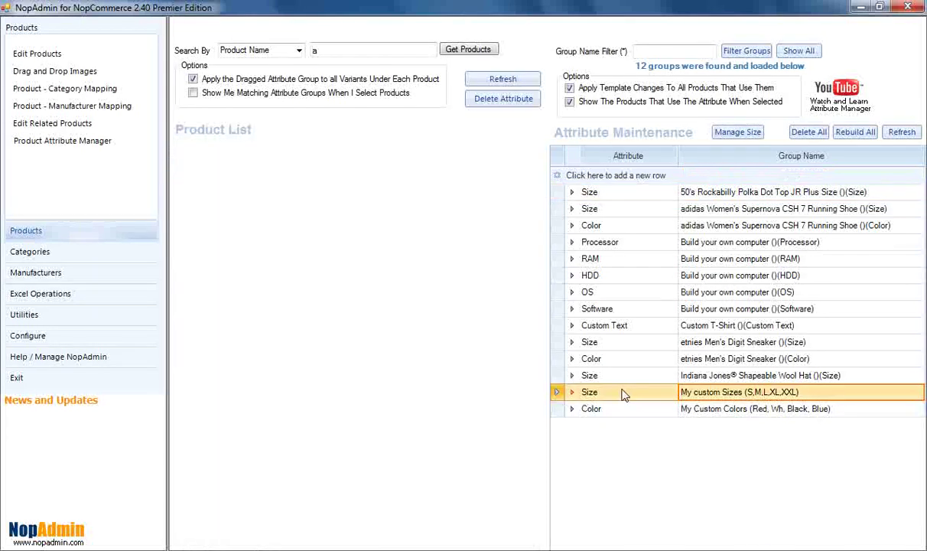
pyautogui.click(573, 393)
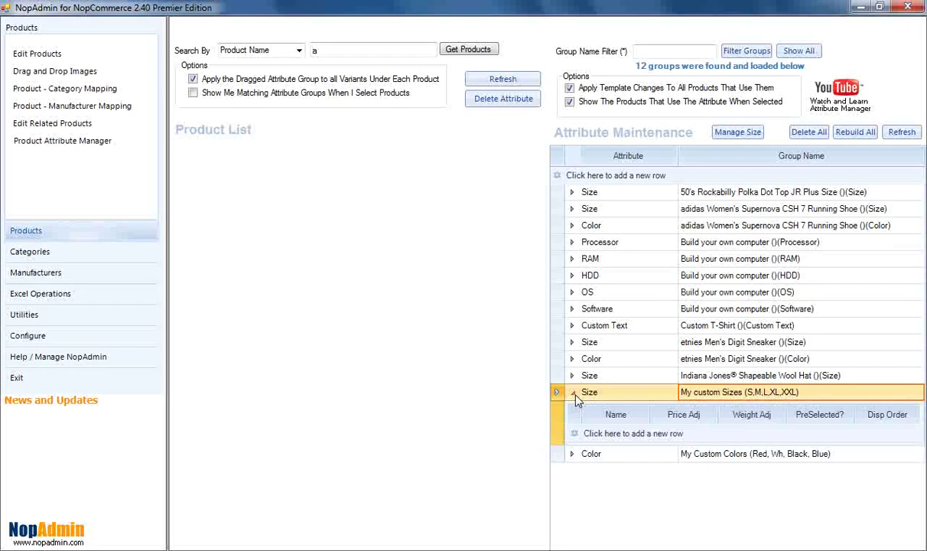
pyautogui.click(596, 434)
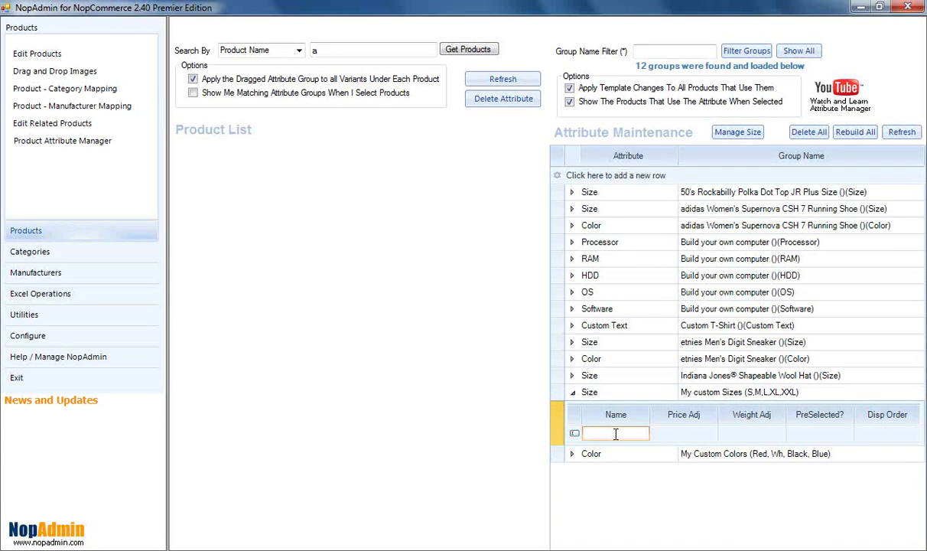
pyautogui.write('S')
pyautogui.press('Tab')
pyautogui.press('Tab')
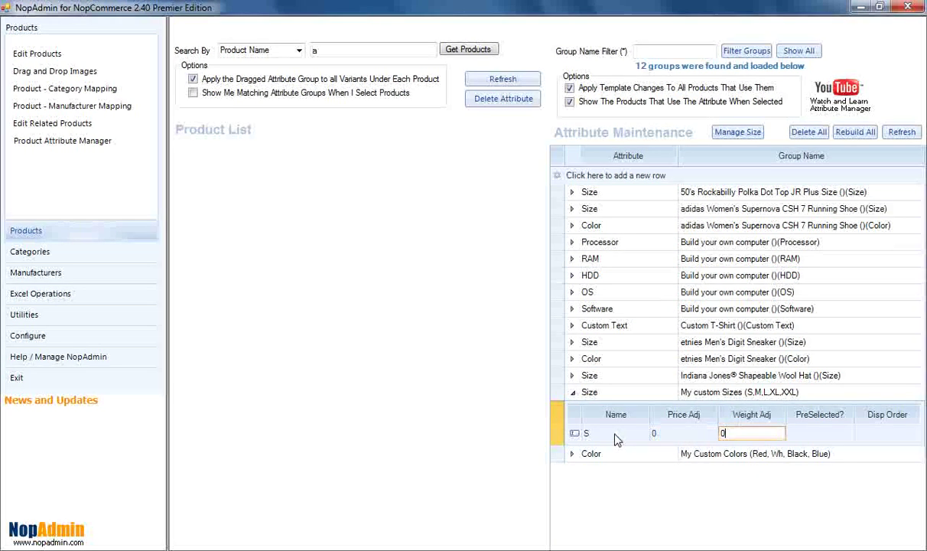
pyautogui.press('Tab')
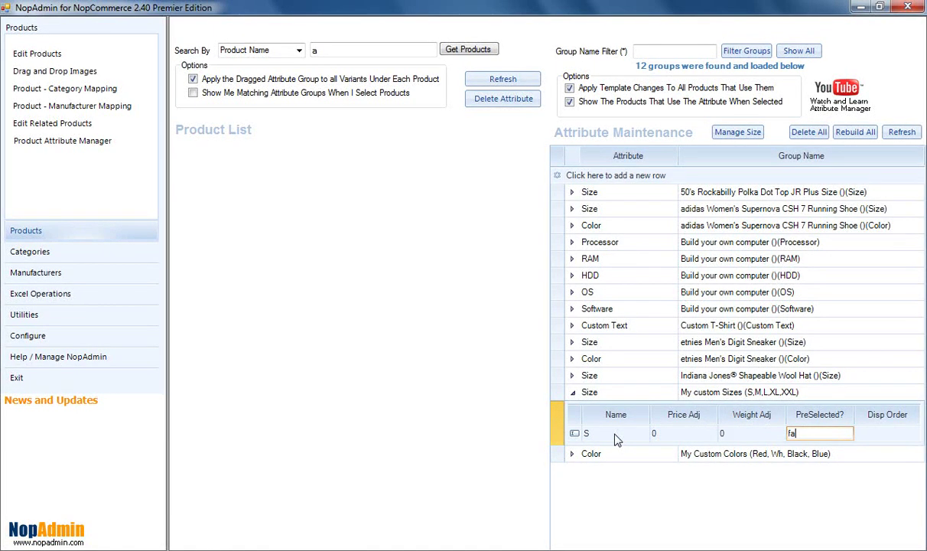
pyautogui.press('Tab')
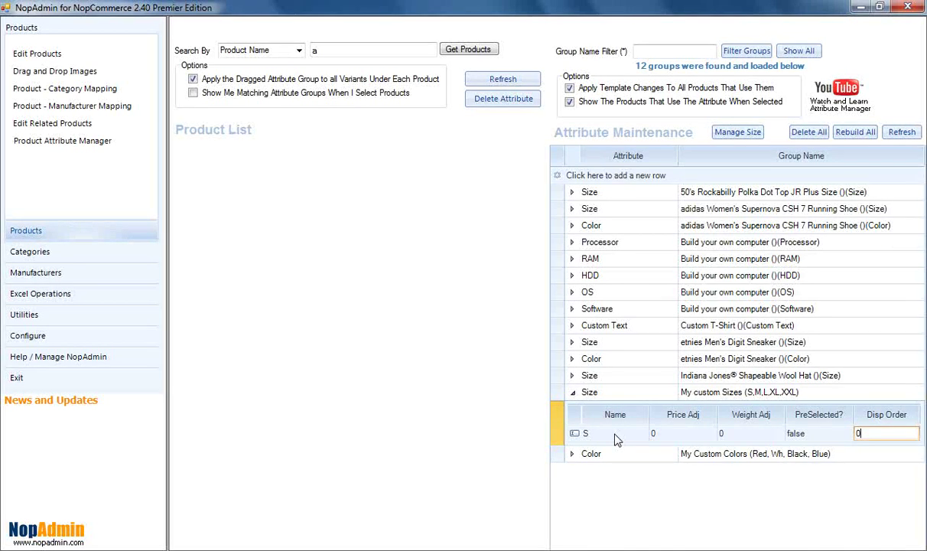
pyautogui.press('Return')
# Add value M to the custom sizes group with price adjustment 0, weight adjustment 0, preselected false and display order 1.
pyautogui.click(615, 434)
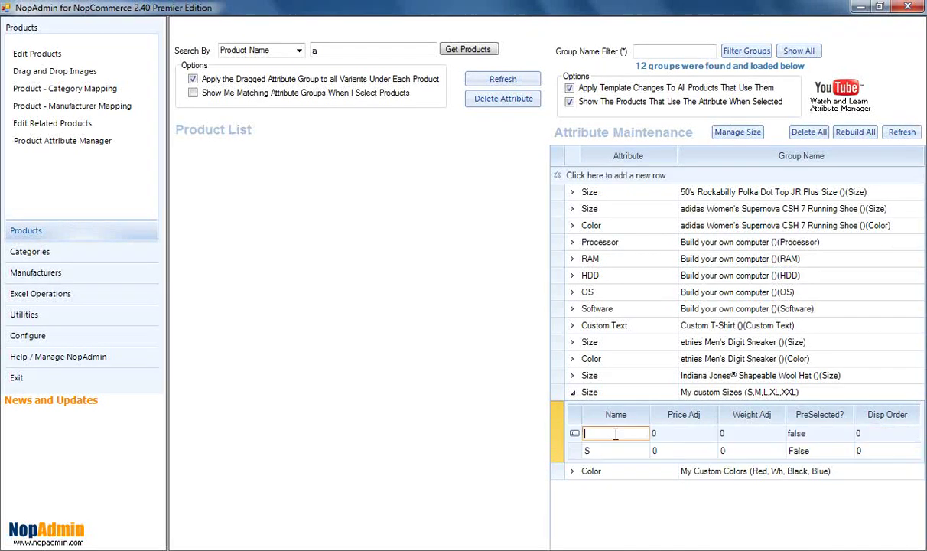
pyautogui.write('M')
pyautogui.press('Tab')
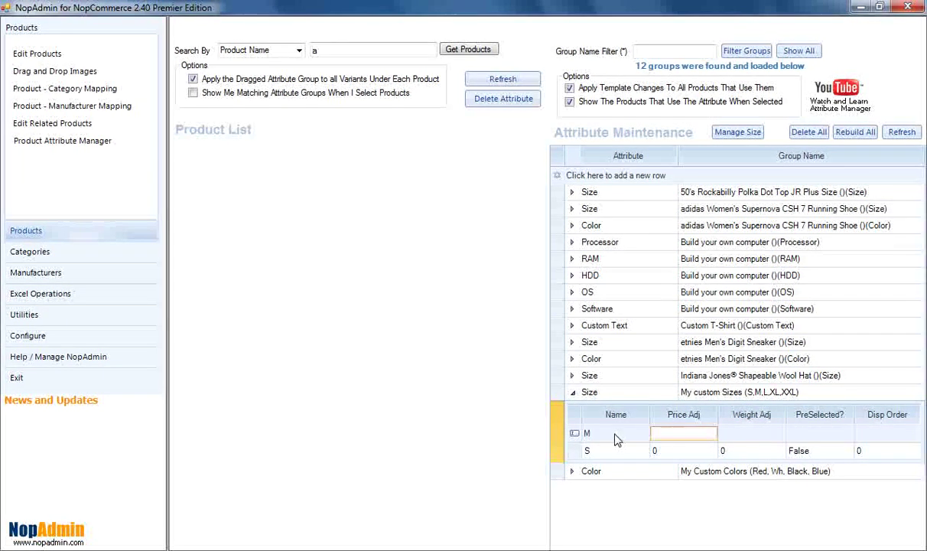
pyautogui.press('Tab')
pyautogui.press('Tab')
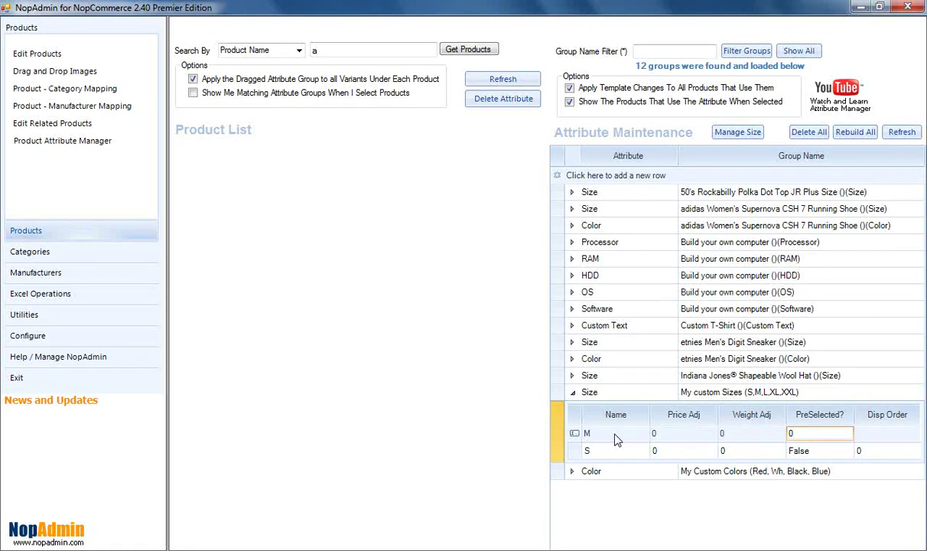
pyautogui.write('false')
pyautogui.press('Tab')
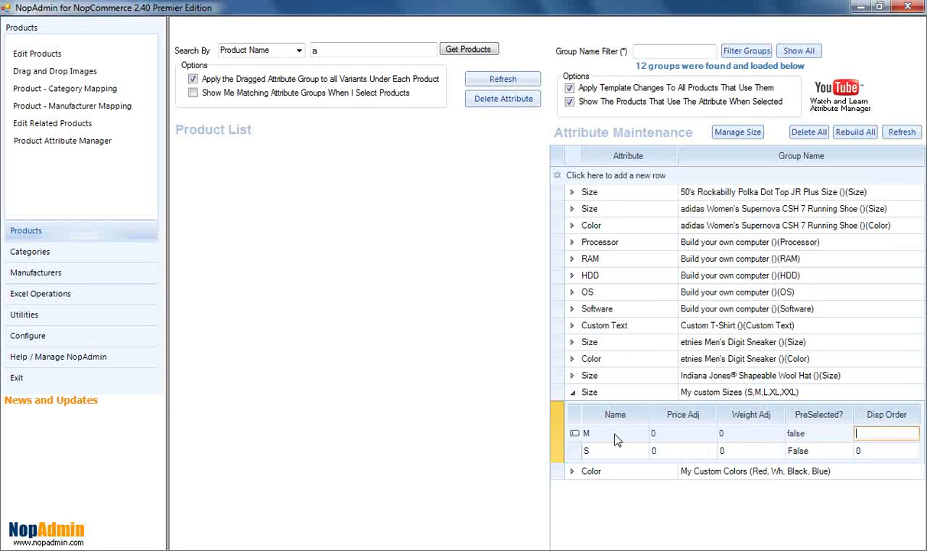
pyautogui.write('1')
pyautogui.press('Return')
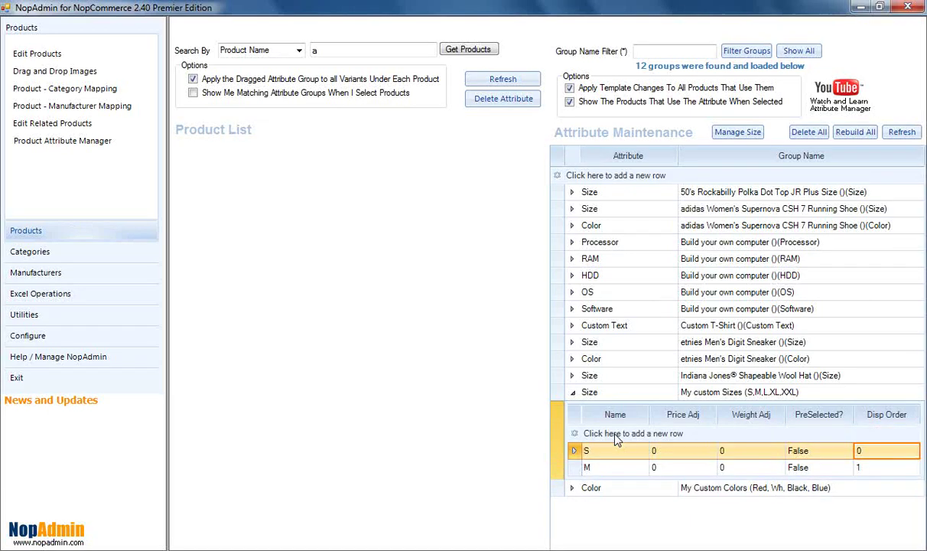
# Add value L to the custom sizes group with price adjustment 0, weight adjustment 0, preselected false and display order 2.
pyautogui.rightClick(617, 440)
pyautogui.click(604, 437)
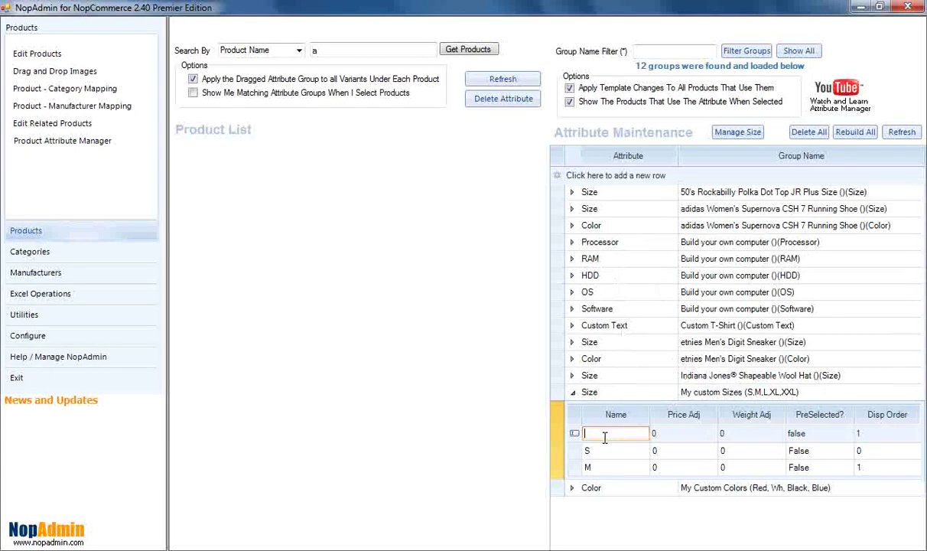
pyautogui.write('L')
pyautogui.press('Tab')
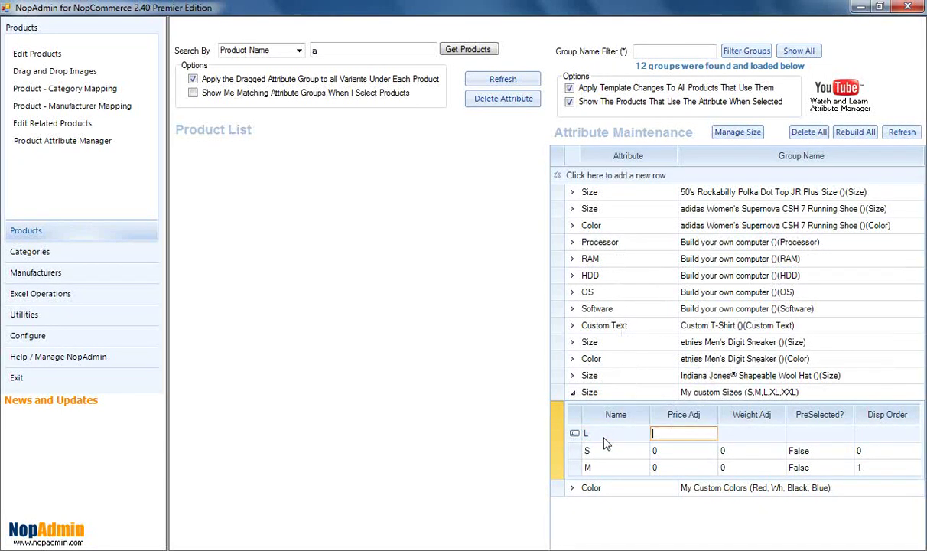
pyautogui.write('0')
pyautogui.press('Tab')
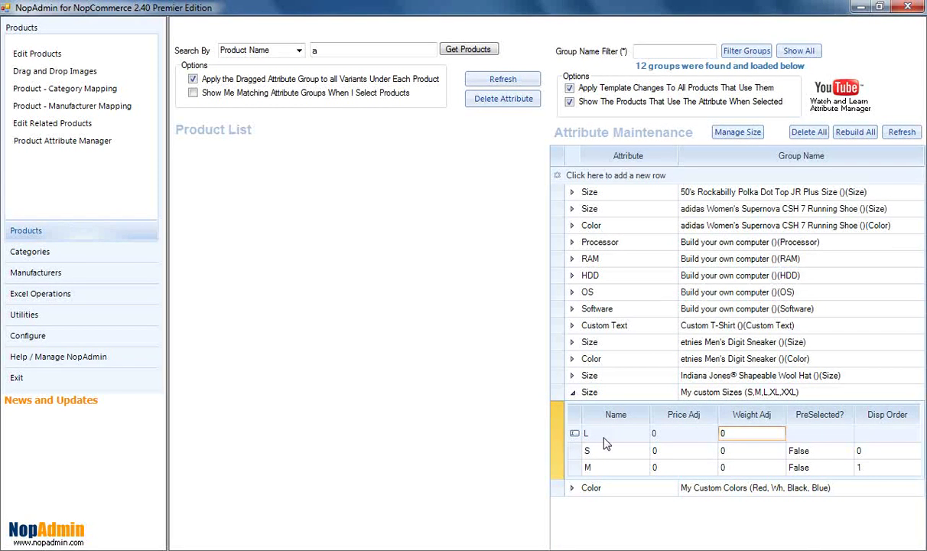
pyautogui.press('Tab')
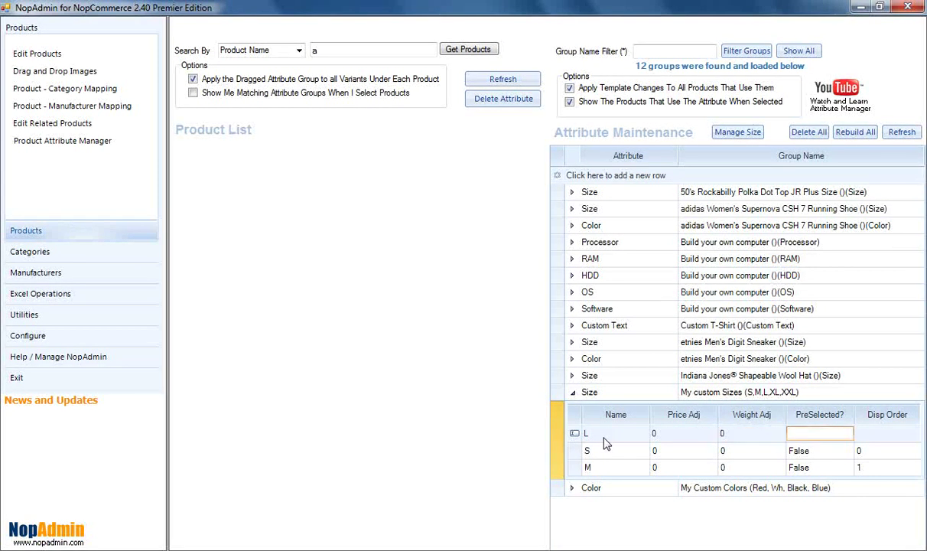
pyautogui.write('fallse')
pyautogui.press('Tab')
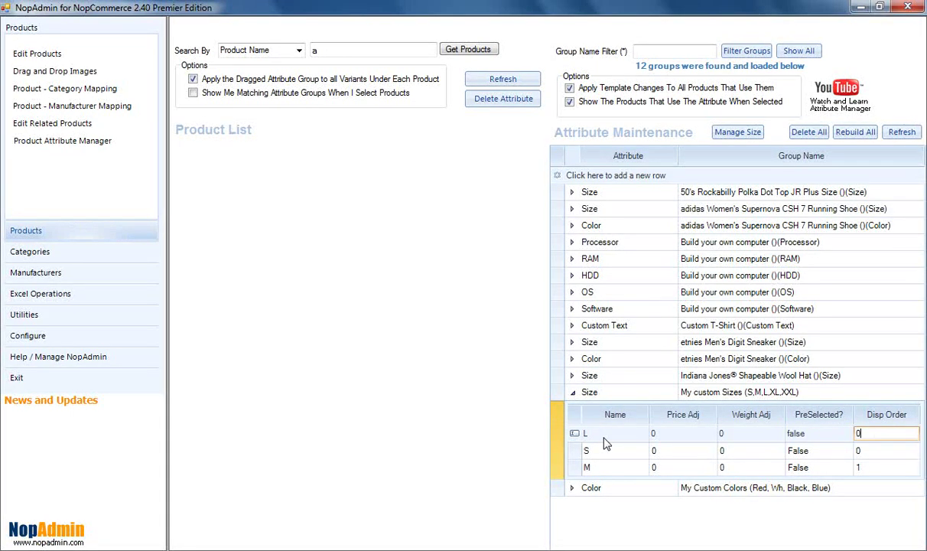
pyautogui.write('2')
pyautogui.press('Return')
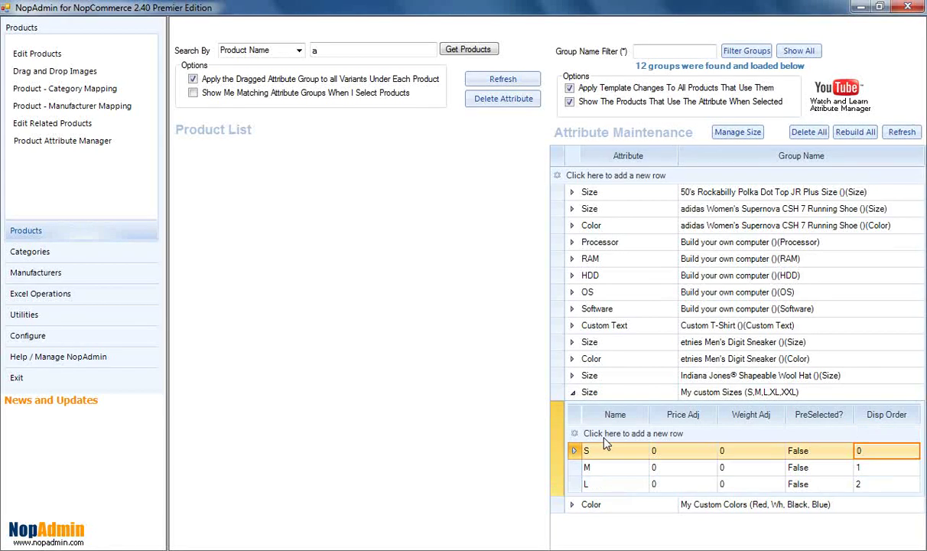
# Add value XL to the custom sizes group with price adjustment 2, weight adjustment 0, preselected false and display order 3.
pyautogui.click(602, 433)
pyautogui.rightClick(598, 434)
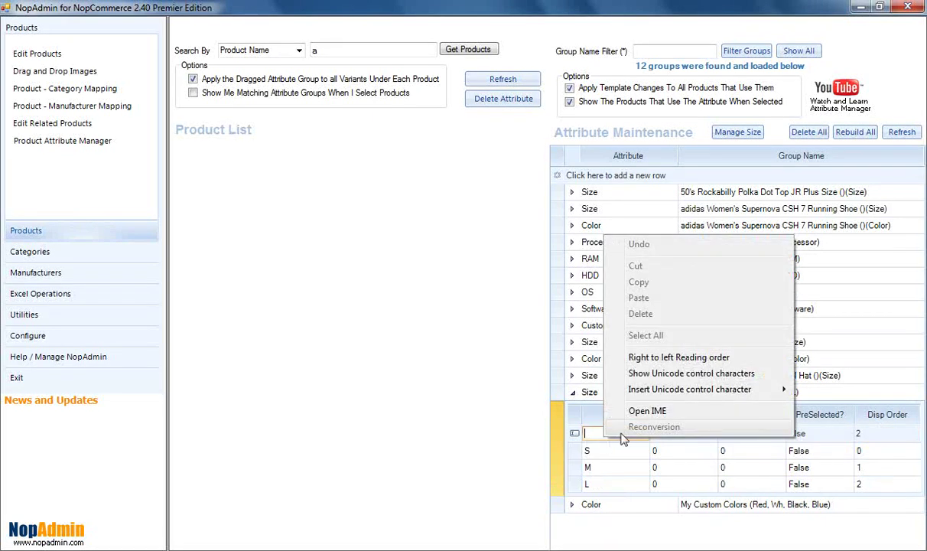
pyautogui.press('Escape')
pyautogui.write('XL')
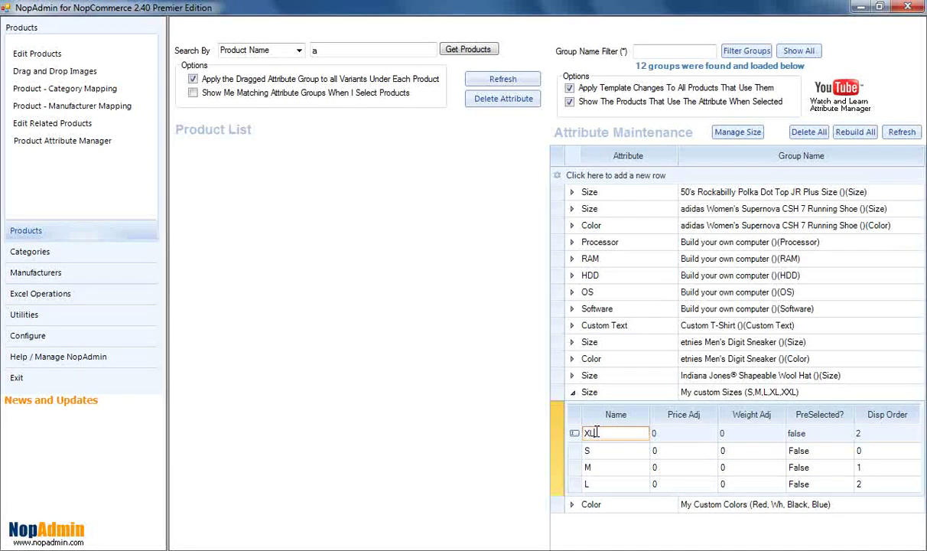
pyautogui.press('Tab')
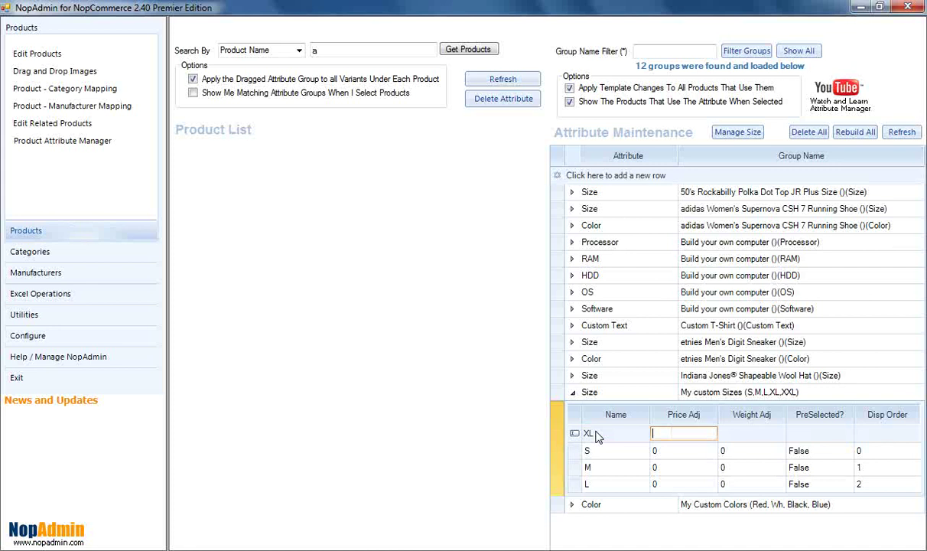
pyautogui.press('Tab')
pyautogui.write('0')
pyautogui.press('Tab')
pyautogui.write('0')
pyautogui.write('alse')
pyautogui.press('Tab')
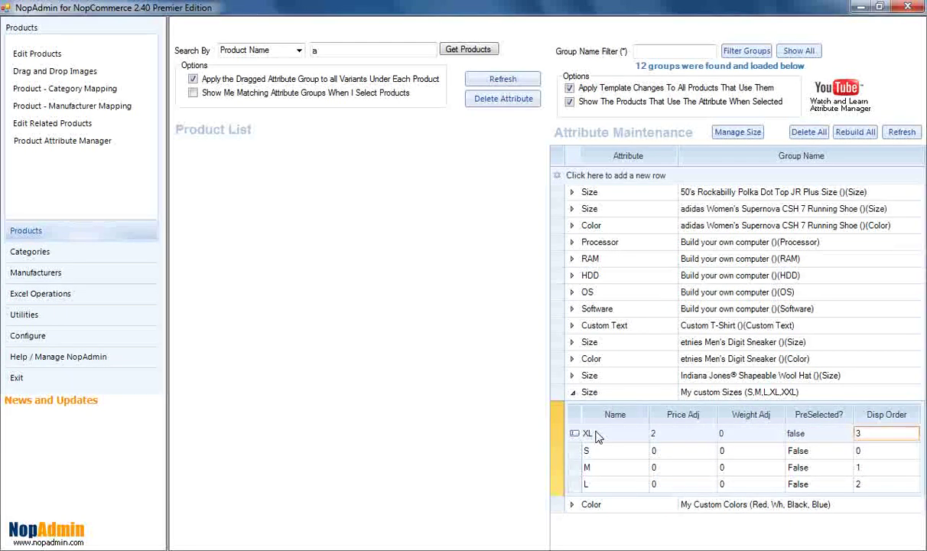
pyautogui.write('3')
pyautogui.press('Return')
# Add value XXL to the custom sizes group with price adjustment 5, weight adjustment 1, preselected false and display order 4.
pyautogui.click(597, 434)
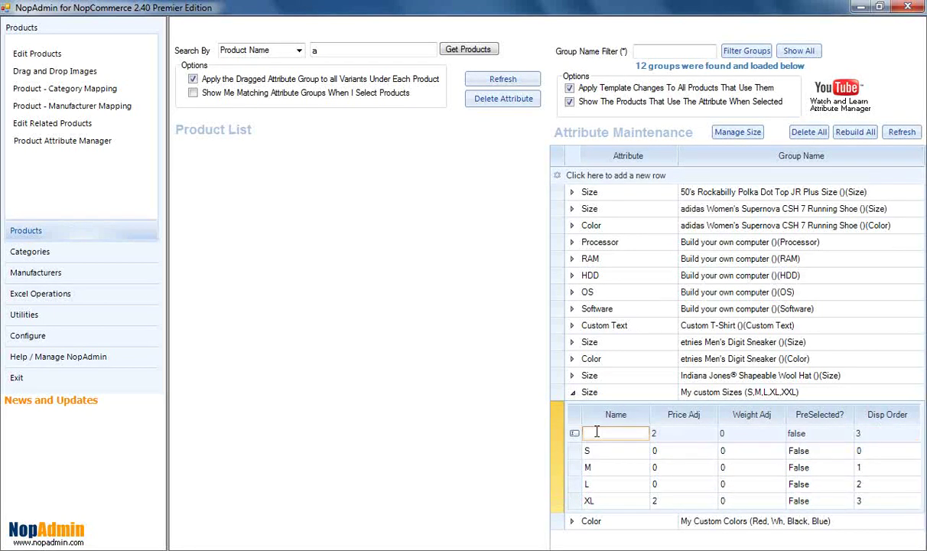
pyautogui.press('Tab')
pyautogui.write('5')
pyautogui.press('Tab')
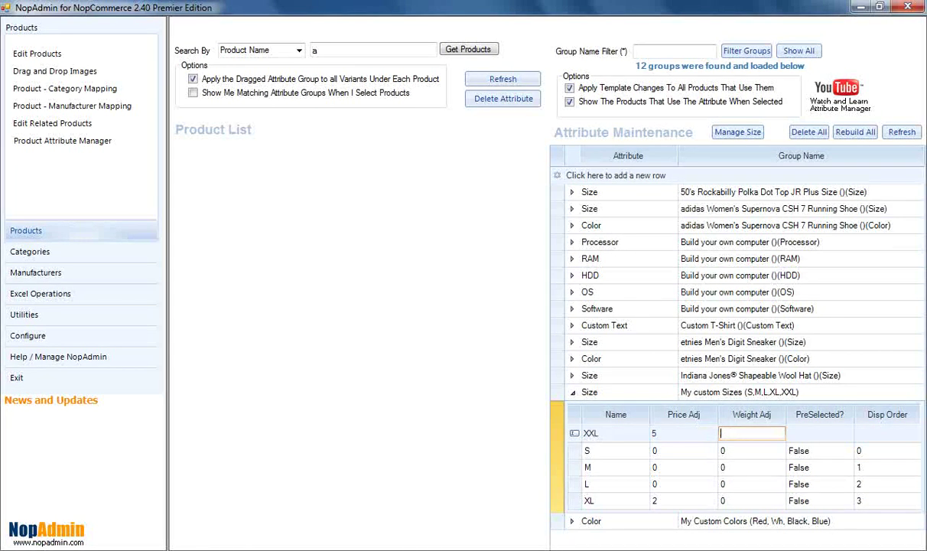
pyautogui.write('1')
pyautogui.press('Tab')
pyautogui.write('false')
pyautogui.press('Tab')
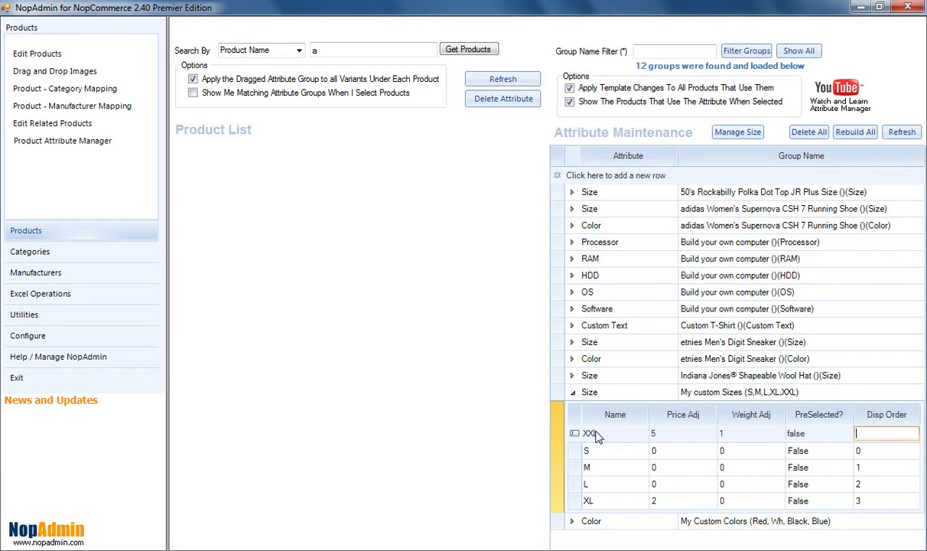
pyautogui.press('Tab')
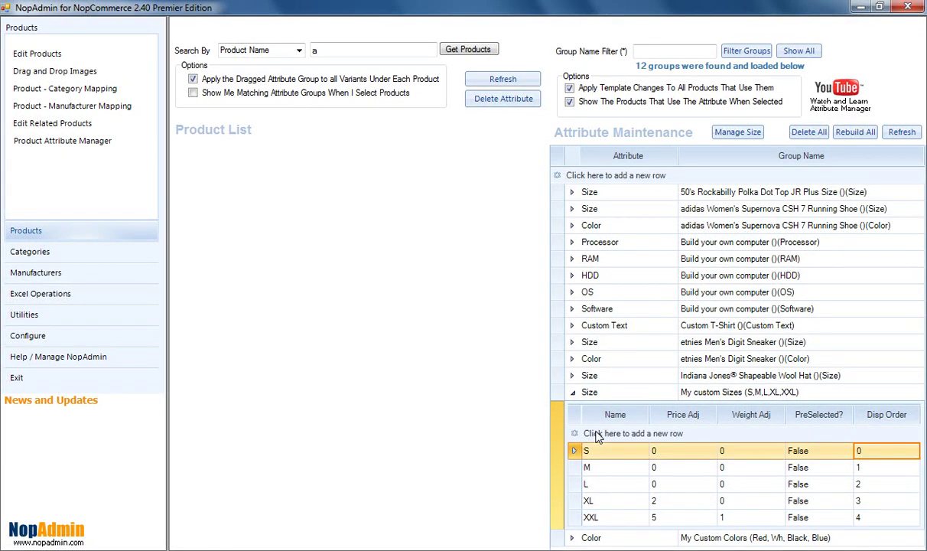
pyautogui.click(599, 434)
pyautogui.press('Escape')
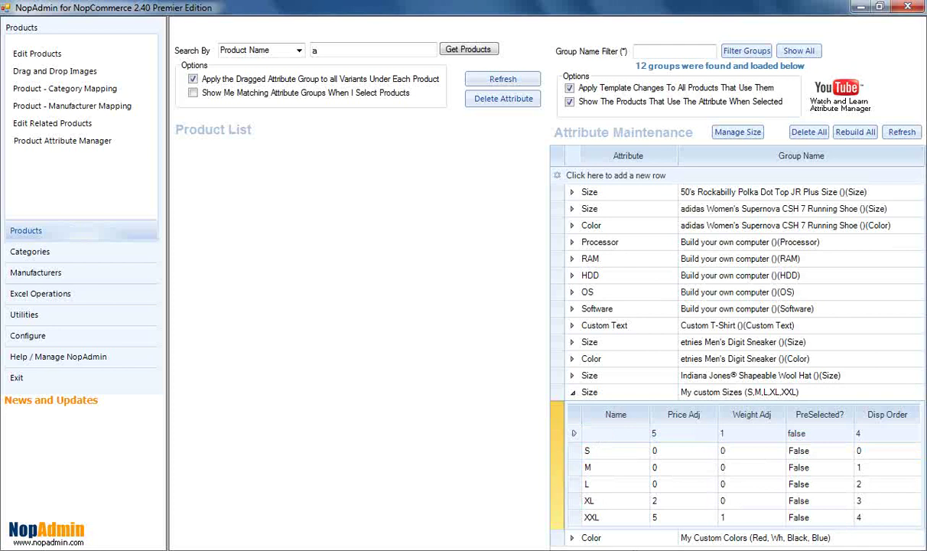
# Expand the custom colors group and add value Red with price adjustment 0, weight adjustment 0, preselected false and display order 1.
pyautogui.click(597, 538)
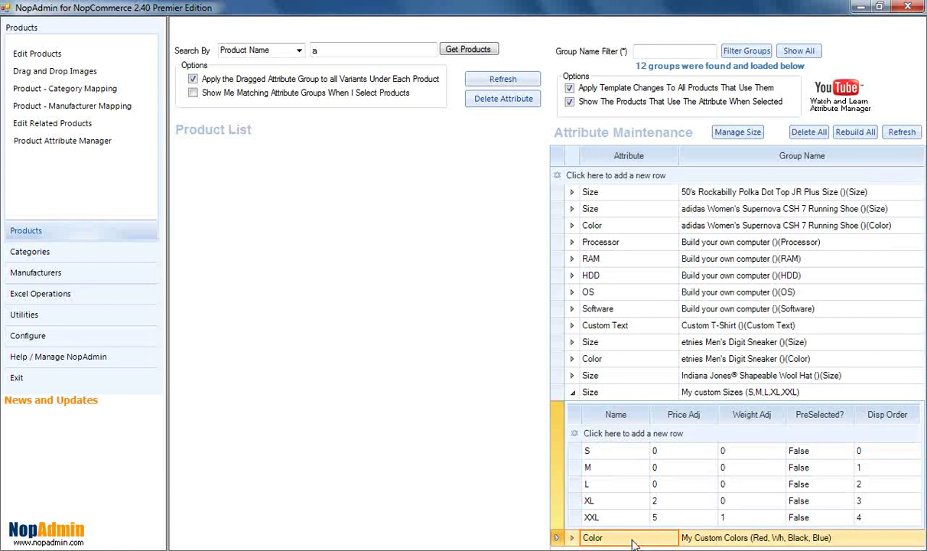
pyautogui.click(571, 538)
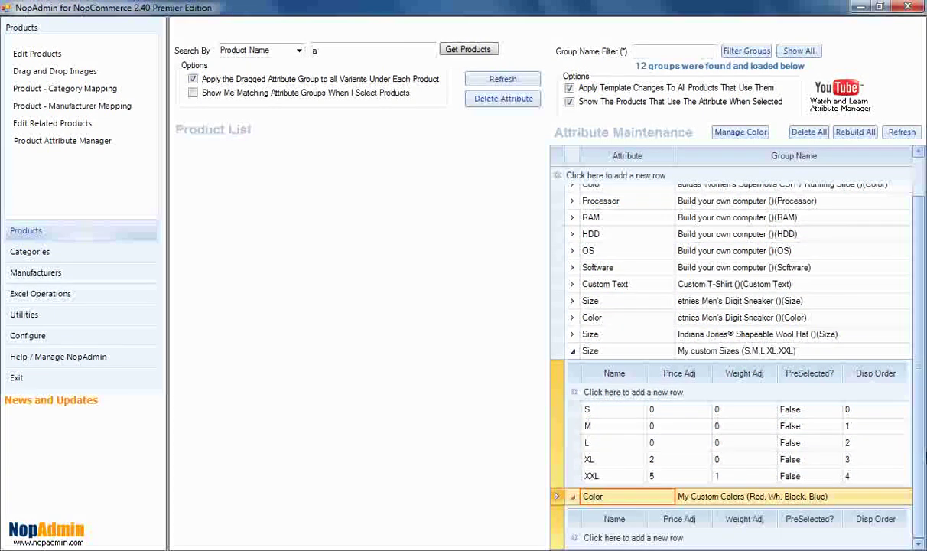
pyautogui.click(615, 537)
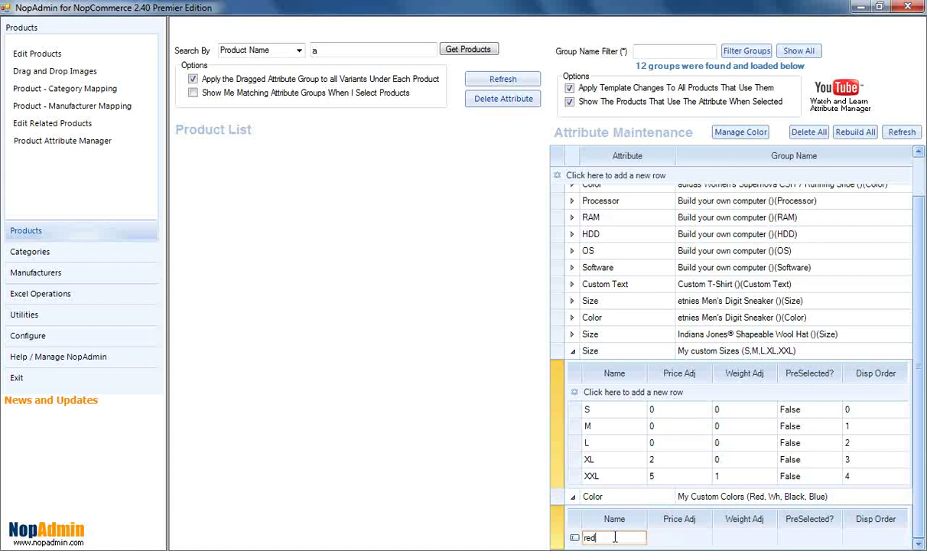
pyautogui.write('Red')
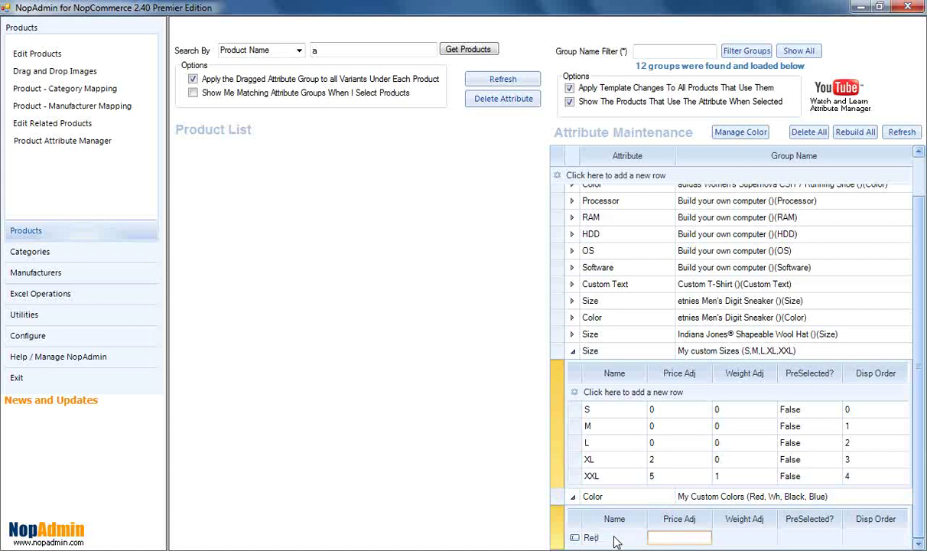
pyautogui.press('Tab')
pyautogui.press('Tab')
pyautogui.press('Tab')
pyautogui.write('false')
pyautogui.press('Tab')
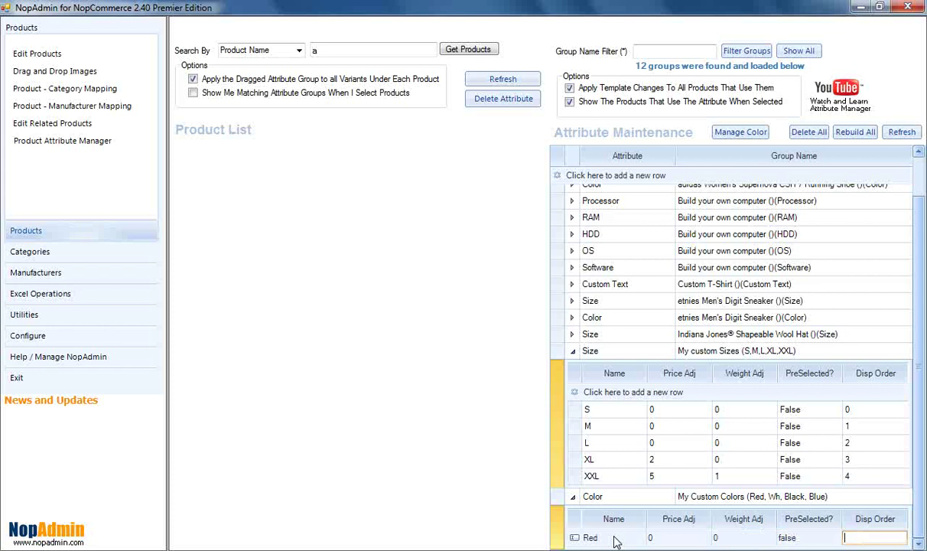
pyautogui.press('Return')
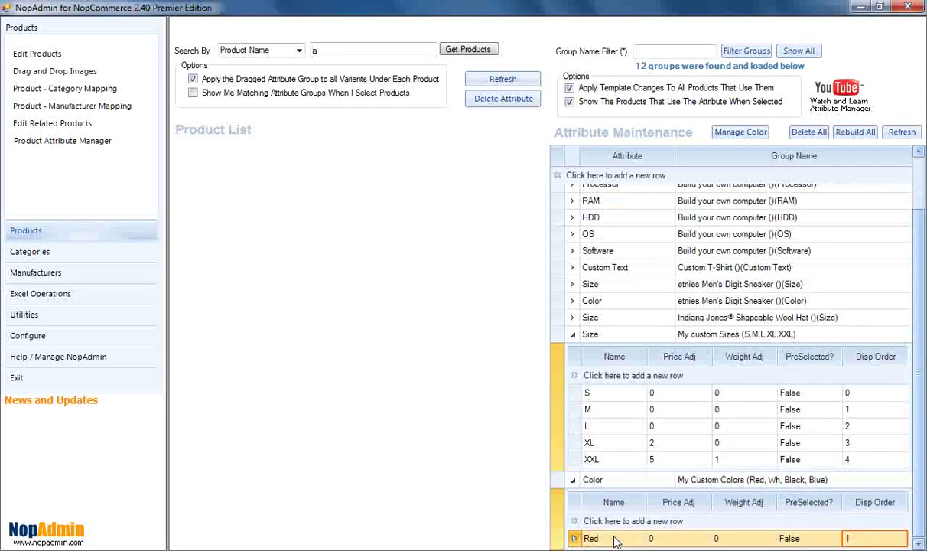
# Add value White to the custom colors group with price adjustment 0, weight adjustment 0, preselected false and display order 2.
pyautogui.click(600, 521)
pyautogui.write('White')
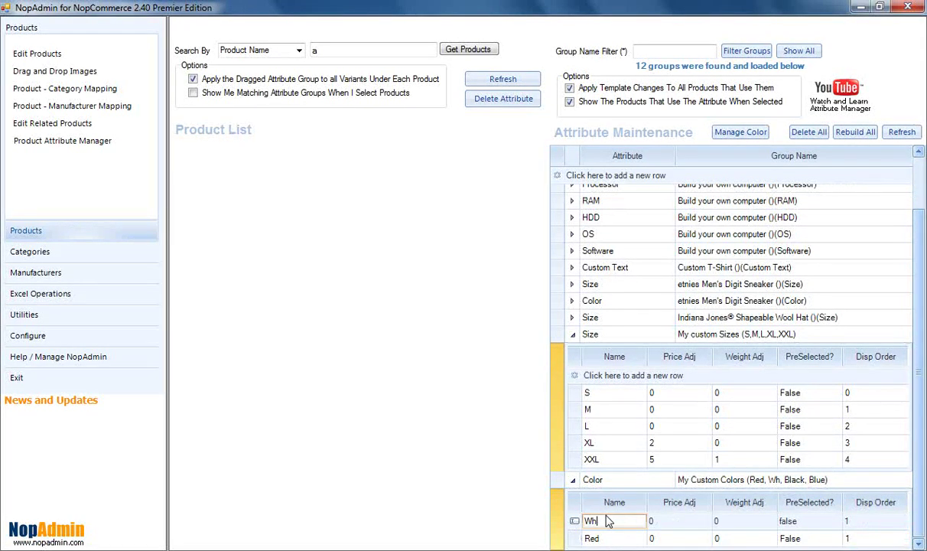
pyautogui.press('Tab')
pyautogui.press('Tab')
pyautogui.press('Tab')
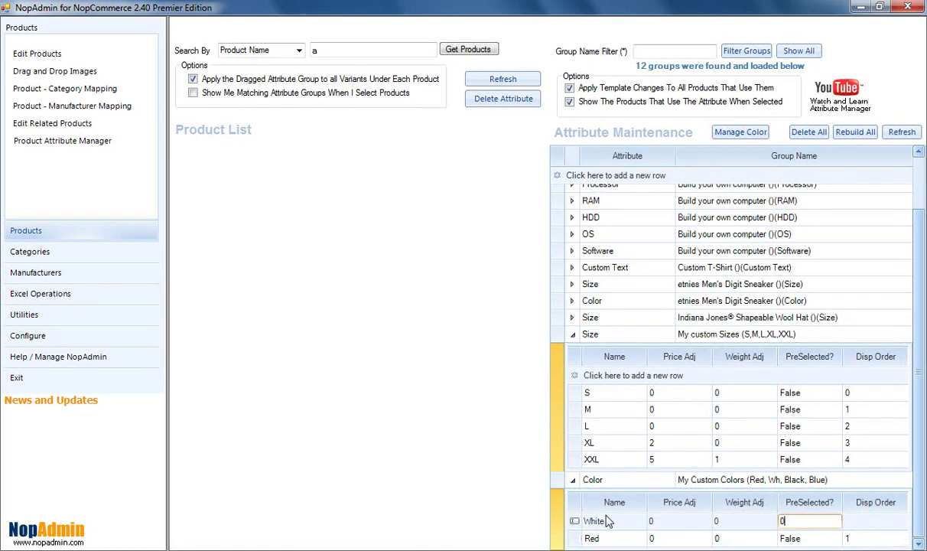
pyautogui.write('f')
pyautogui.press('BackSpace')
pyautogui.write('alse')
pyautogui.press('Tab')
pyautogui.write('2')
pyautogui.press('Return')
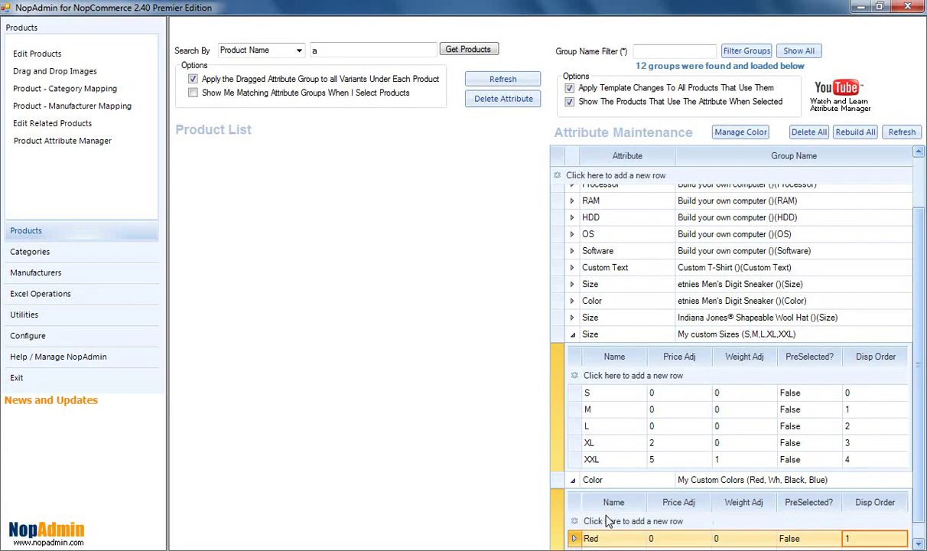
# Add value Black to the custom colors group with price adjustment 0, weight adjustment 0, preselected false and display order 3.
pyautogui.scroll(-1, 605, 521)
pyautogui.click(599, 502)
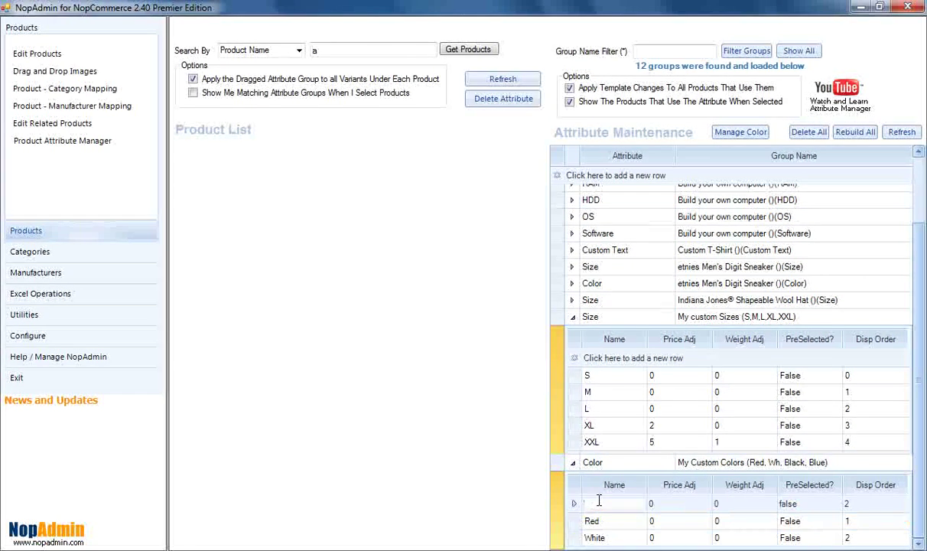
pyautogui.write('Black')
pyautogui.press('Tab')
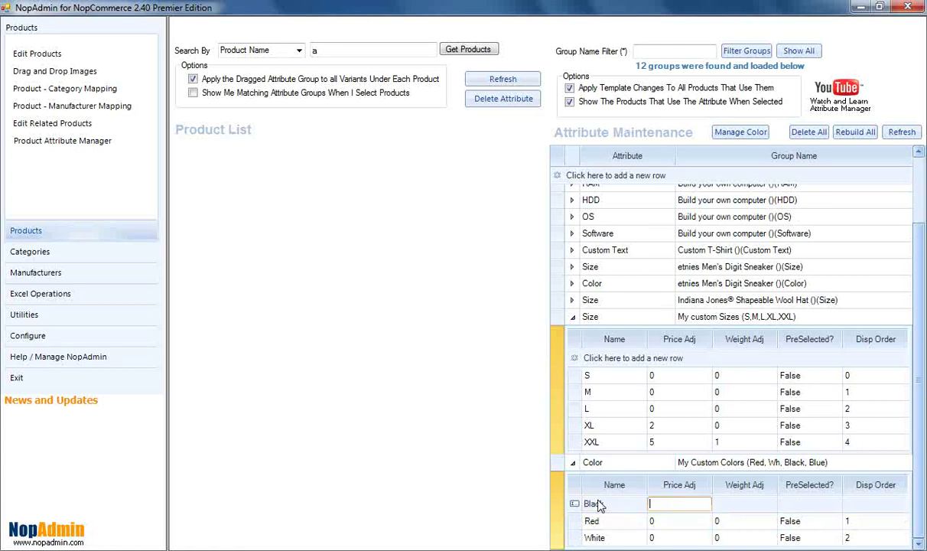
pyautogui.write('0')
pyautogui.press('Tab')
pyautogui.write('0')
pyautogui.press('Tab')
pyautogui.write('false')
pyautogui.press('Tab')
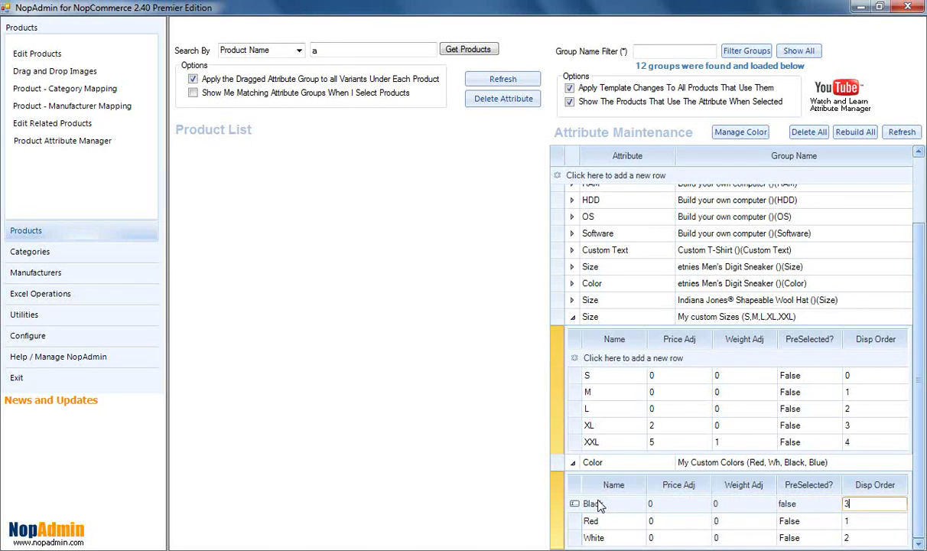
# Add value Blue to the custom colors group with price adjustment 4, weight adjustment 0, preselected false and display order 4.
pyautogui.click(596, 503)
pyautogui.click(604, 503)
pyautogui.write('Blue')
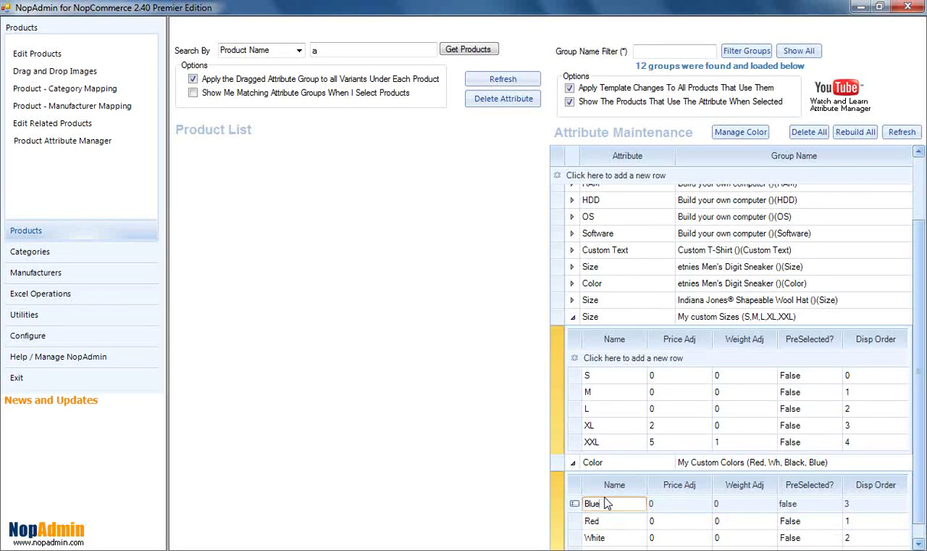
pyautogui.press('Tab')
pyautogui.press('Tab')
pyautogui.write('0')
pyautogui.press('Tab')
pyautogui.write('false')
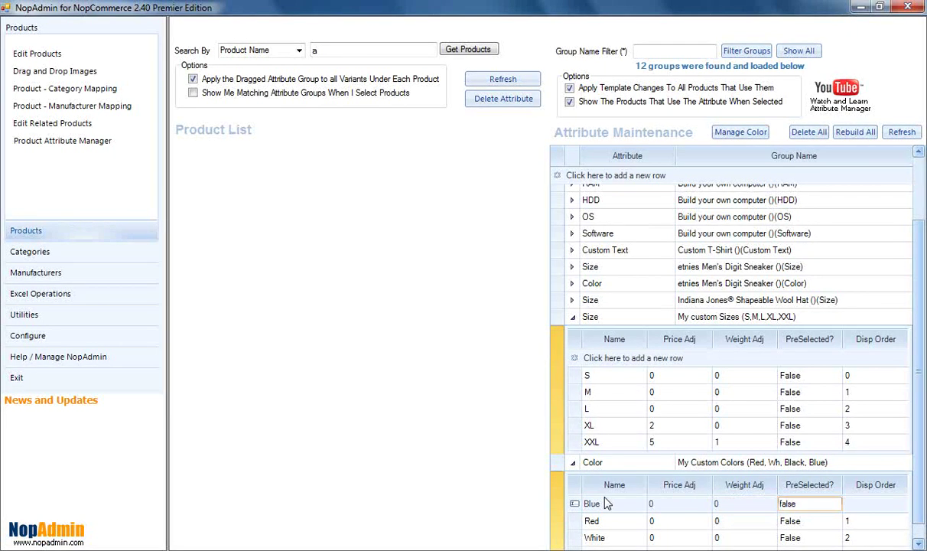
pyautogui.click(661, 502)
pyautogui.write('4')
pyautogui.click(887, 505)
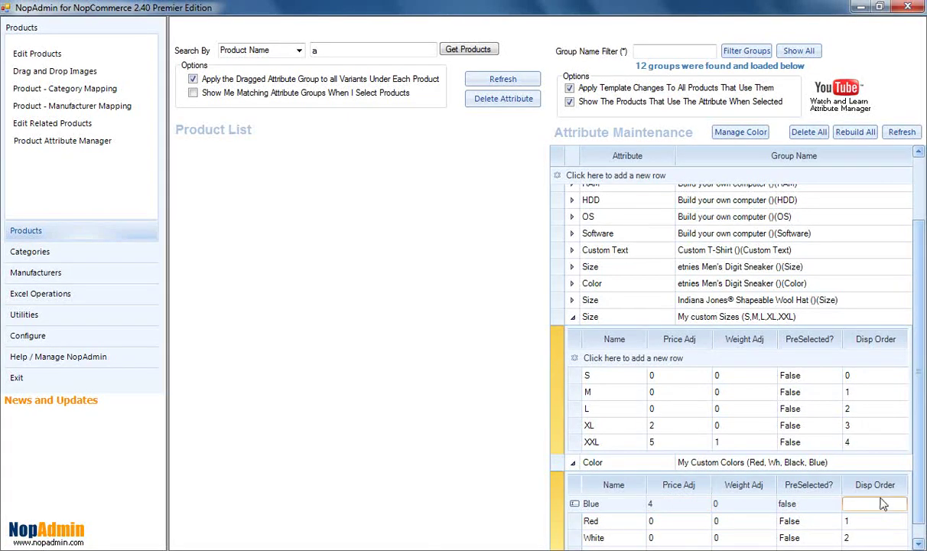
pyautogui.press('Return')
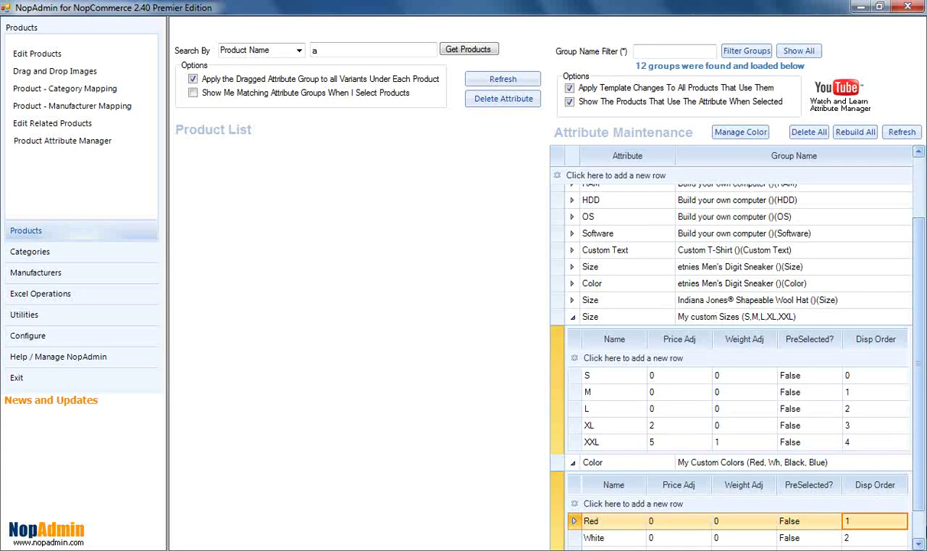
# Collapse the value lists of the custom colors group and the custom sizes group.
pyautogui.scroll(-1, 918, 539)
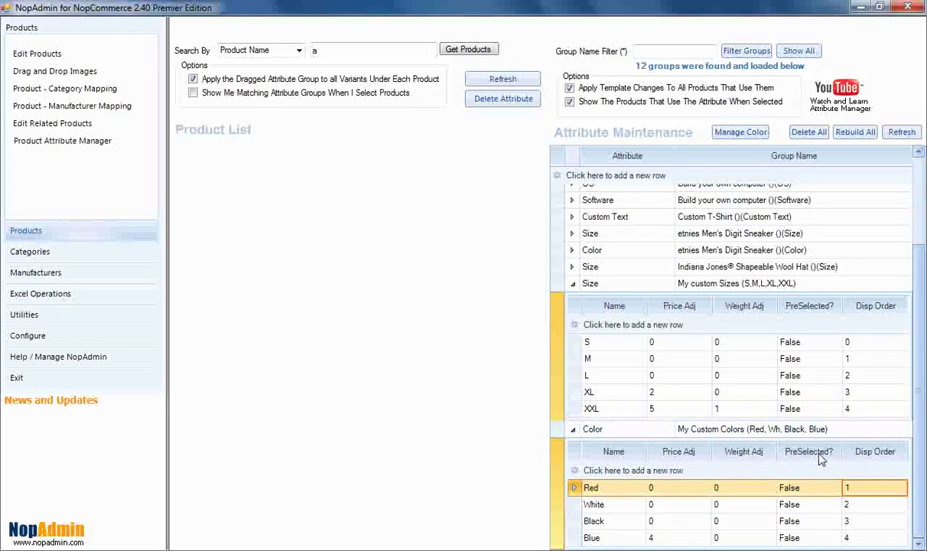
pyautogui.click(573, 429)
pyautogui.click(573, 391)
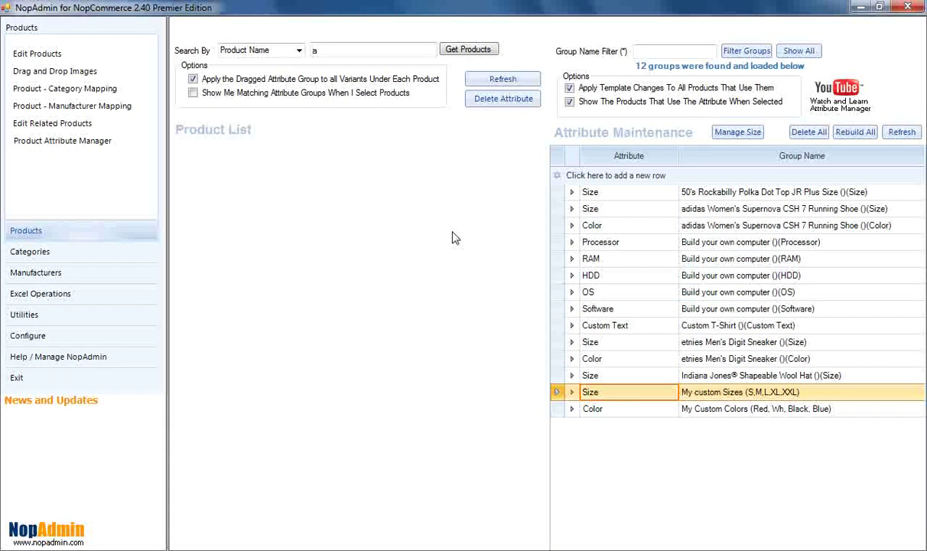
# Load the products whose name matches "product" into the product list.
pyautogui.doubleClick(310, 48)
pyautogui.write('product')
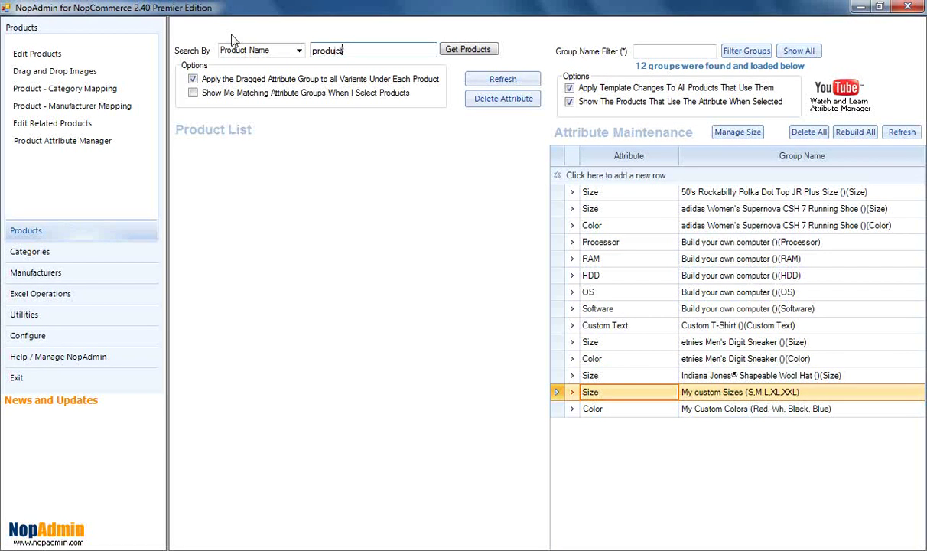
pyautogui.click(447, 53)
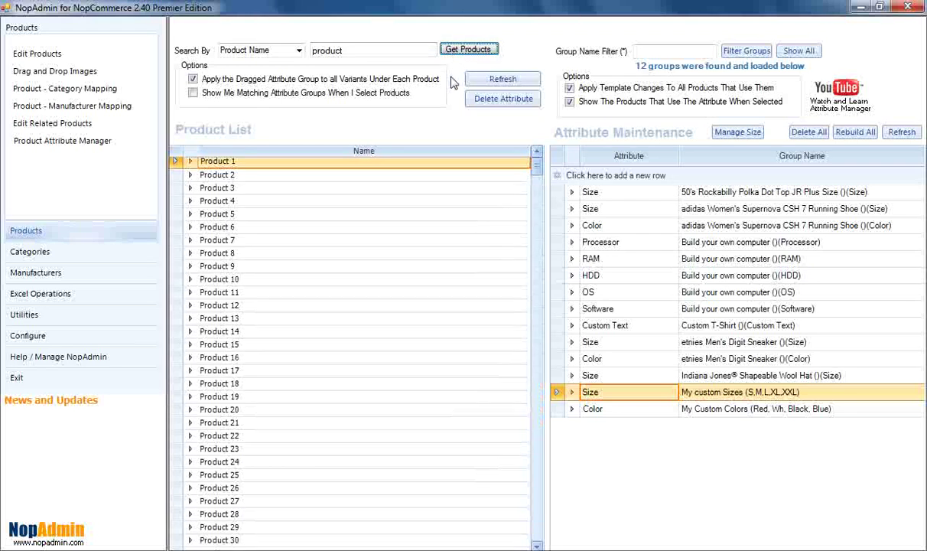
# Show the available Excel operations and look through the loaded product list down to Product 500.
pyautogui.click(39, 295)
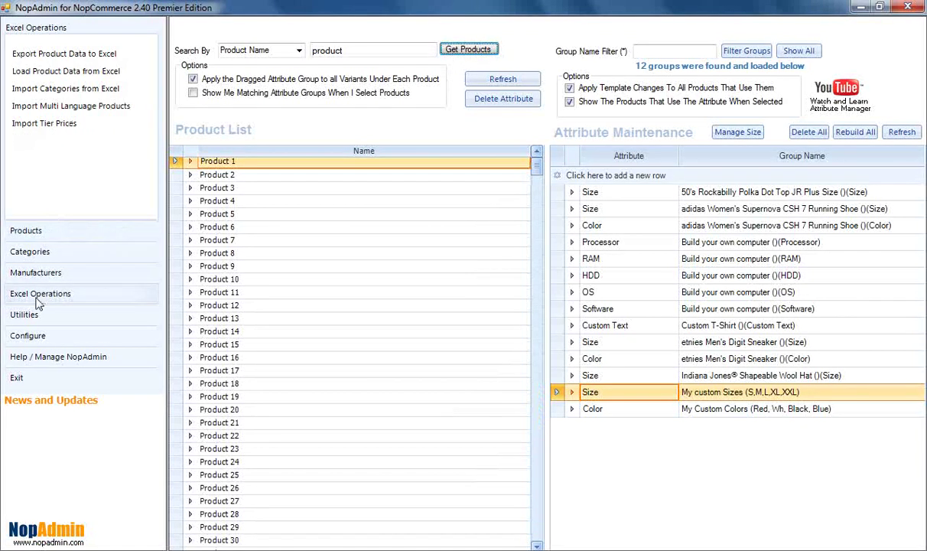
pyautogui.click(35, 69)
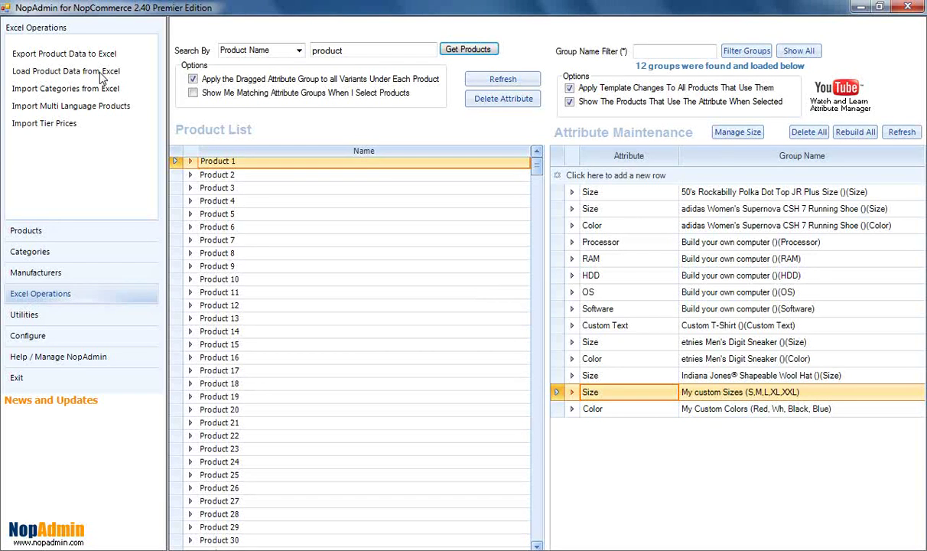
pyautogui.moveTo(535, 176); pyautogui.dragTo(545, 541)
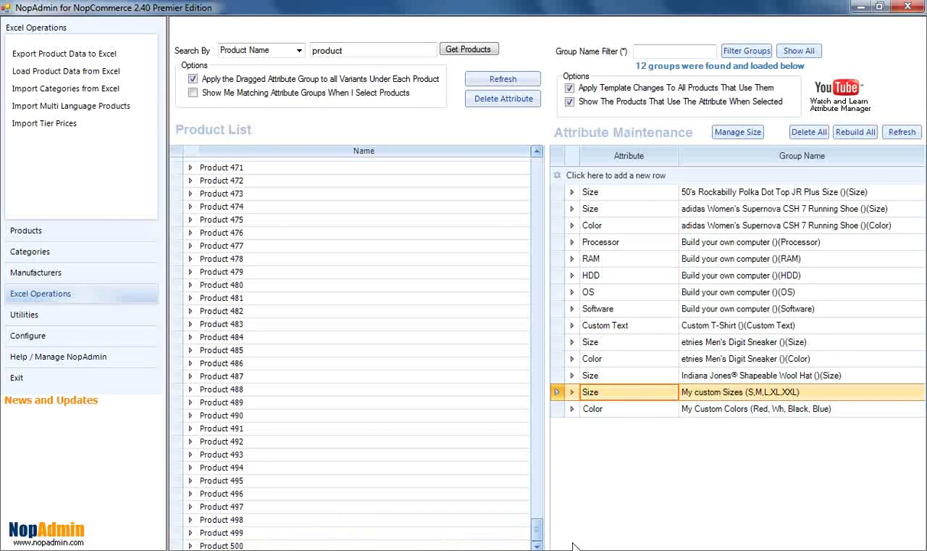
pyautogui.moveTo(540, 534); pyautogui.dragTo(533, 163)
pyautogui.click(190, 163)
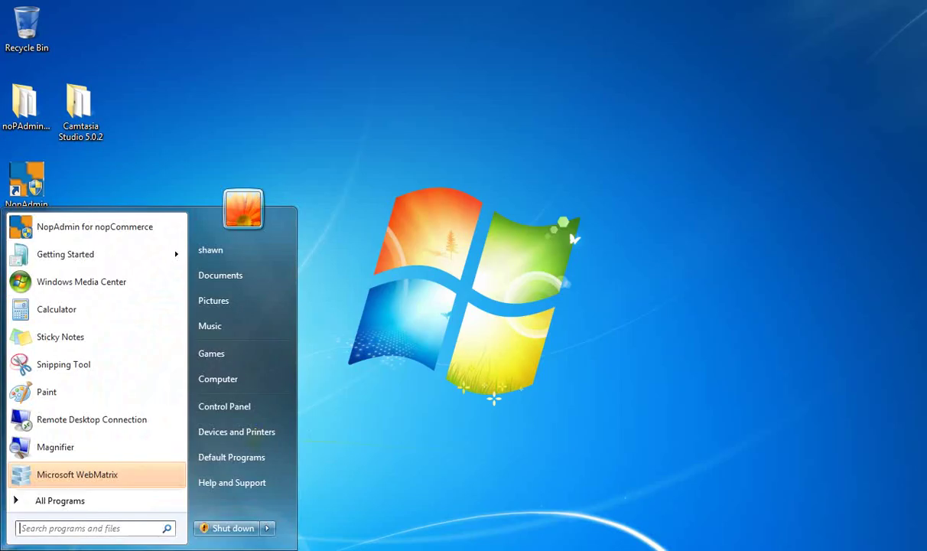
# Switch to Microsoft WebMatrix, open the nopCommerce site and launch its local URL.
pyautogui.click(46, 478)
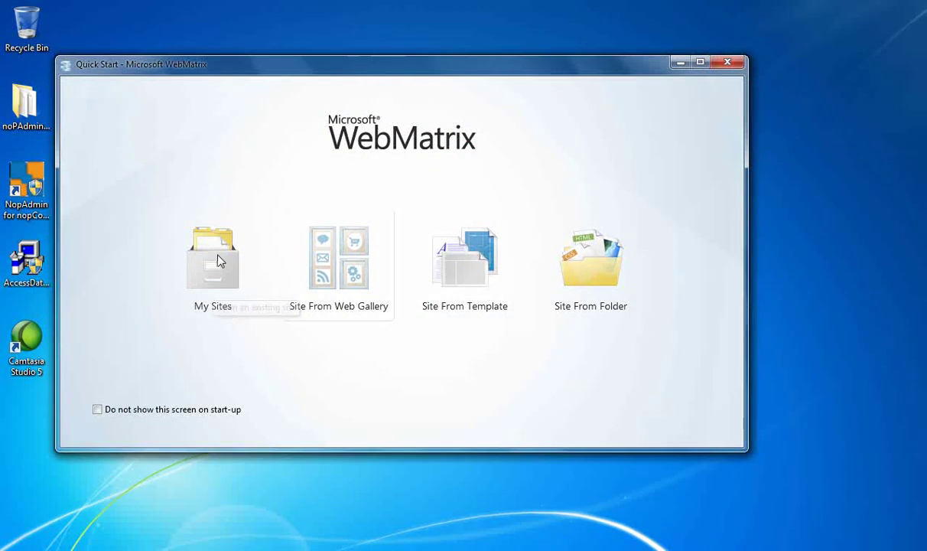
pyautogui.click(212, 300)
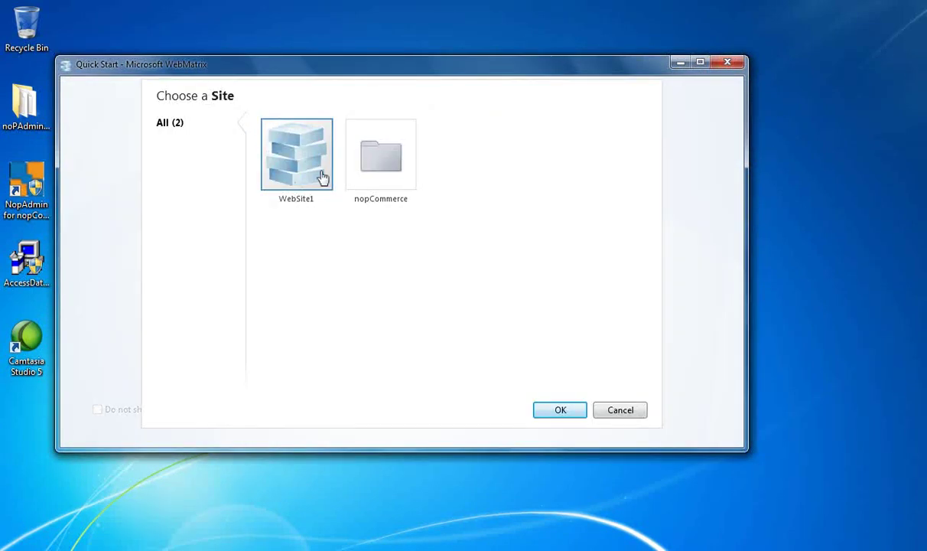
pyautogui.click(372, 161)
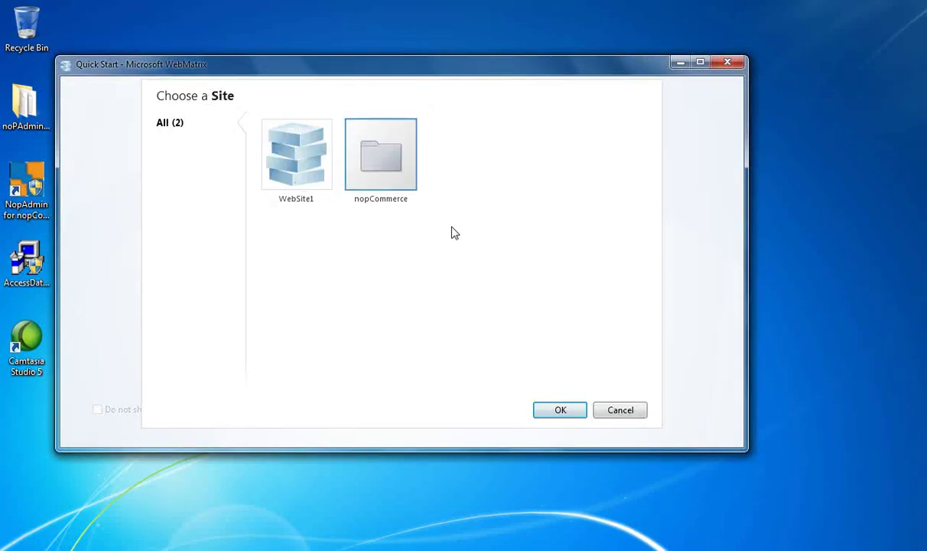
pyautogui.click(566, 412)
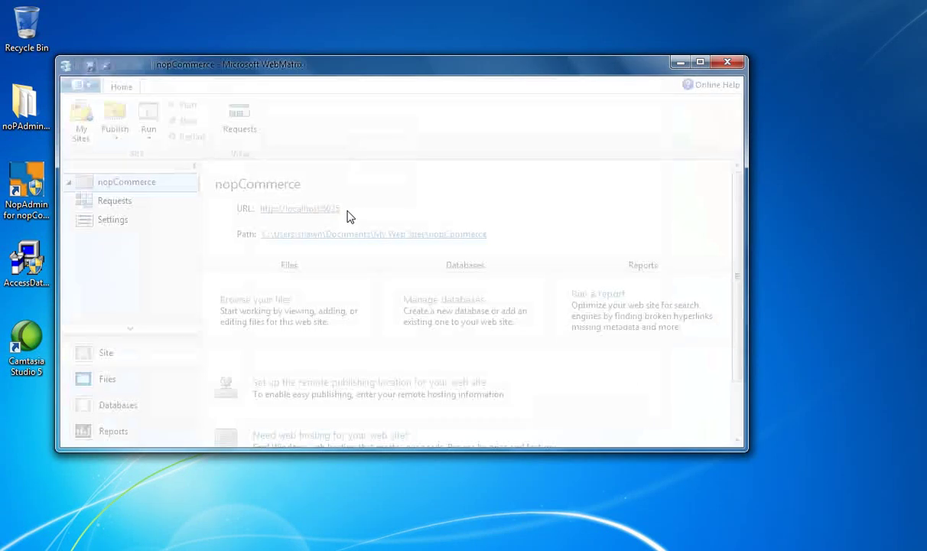
pyautogui.click(293, 211)
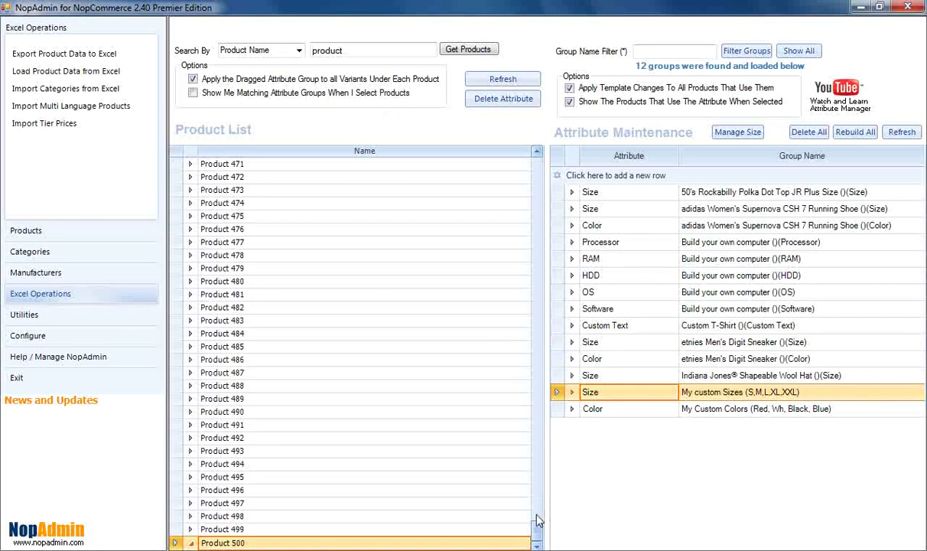
# Back in NopAdmin, select Product 1 through Product 100 and apply the size group "My custom Sizes (S,M,L,XL,XXL)" to them.
pyautogui.moveTo(535, 532); pyautogui.dragTo(535, 273)
pyautogui.scroll(20, 516, 222)
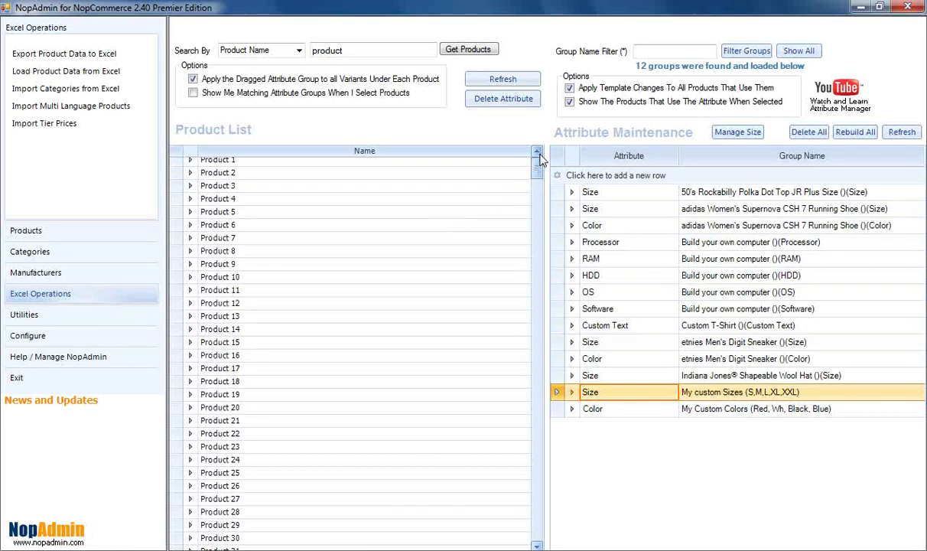
pyautogui.click(224, 164)
pyautogui.moveTo(538, 176); pyautogui.dragTo(534, 254)
pyautogui.scroll(3, 375, 201)
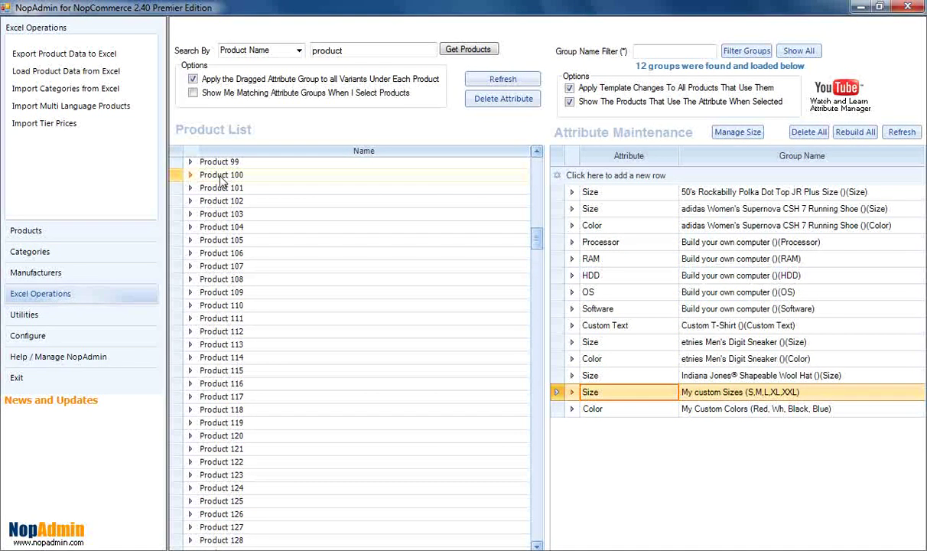
pyautogui.click(244, 175)
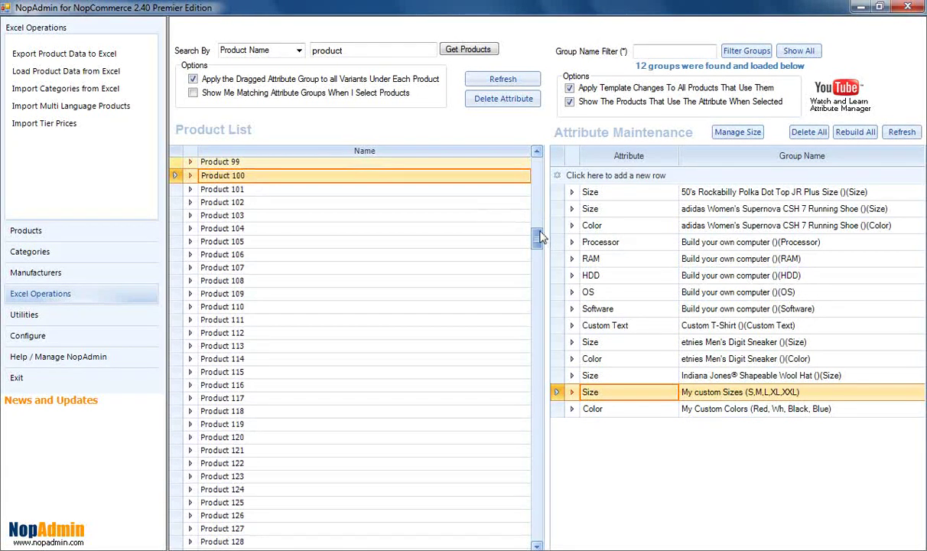
pyautogui.moveTo(539, 237); pyautogui.dragTo(544, 159)
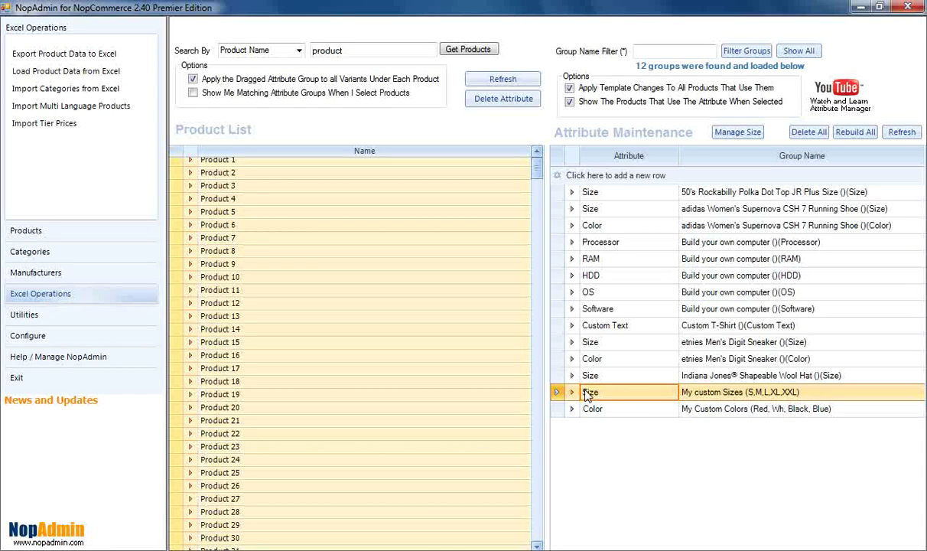
pyautogui.moveTo(587, 394); pyautogui.dragTo(352, 356)
pyautogui.moveTo(351, 357); pyautogui.dragTo(351, 357)
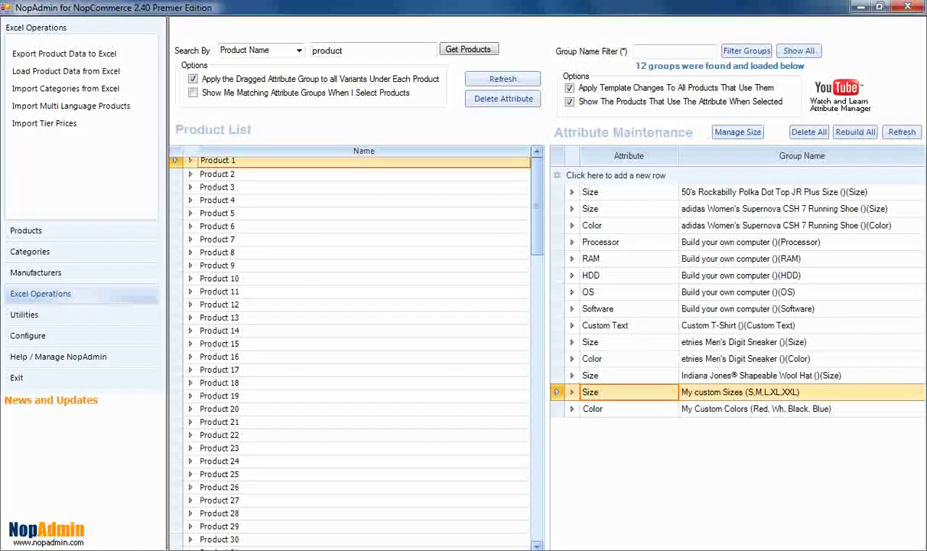
# Try to select Product 1 through Product 100 together with the "My Custom Colors (Red, Wh, Black, Blue)" group.
pyautogui.moveTo(95, 547)
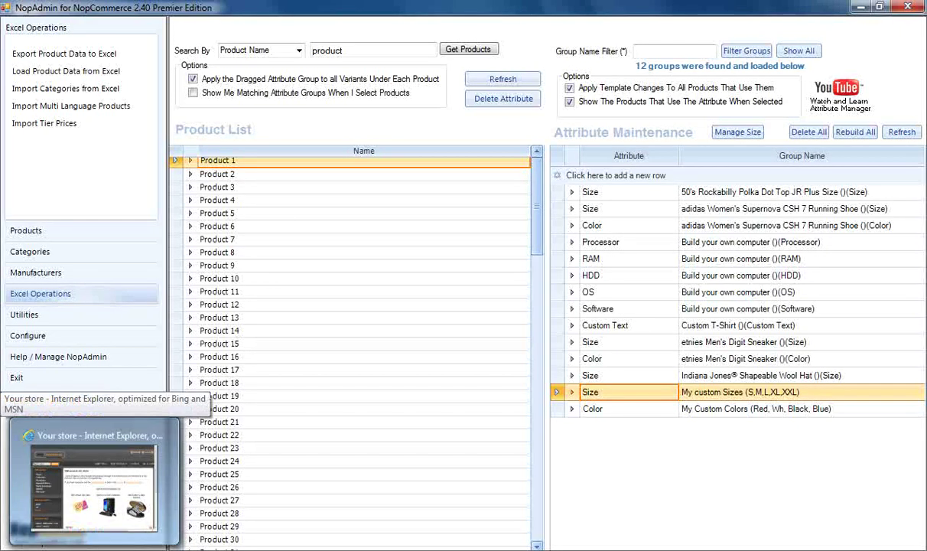
pyautogui.moveTo(71, 506)
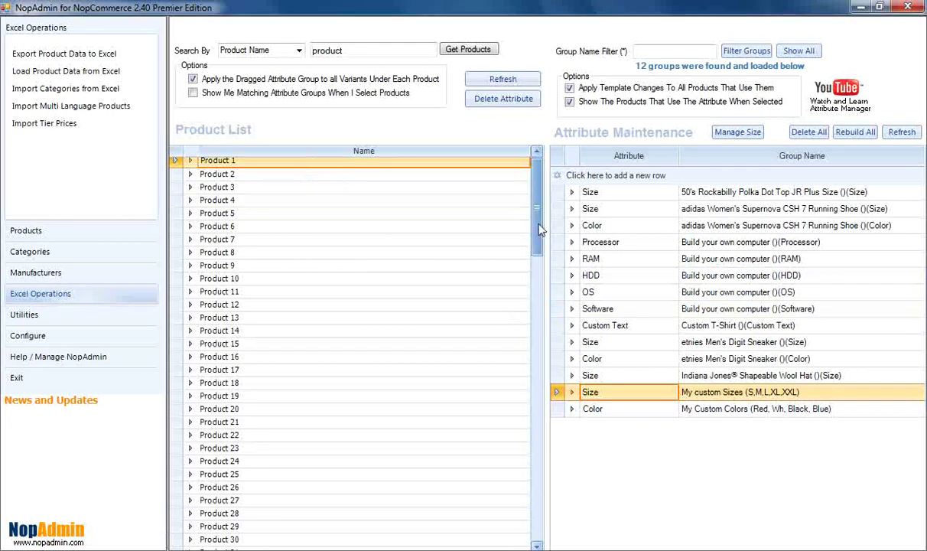
pyautogui.moveTo(538, 205); pyautogui.dragTo(535, 477)
pyautogui.click(232, 545)
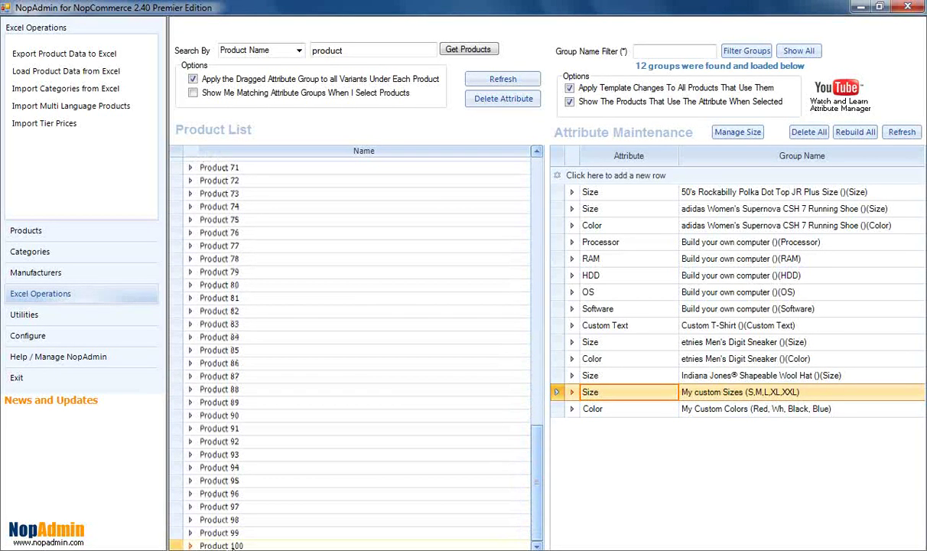
pyautogui.keyDown('shift'); pyautogui.click(236, 546); pyautogui.keyUp('shift')
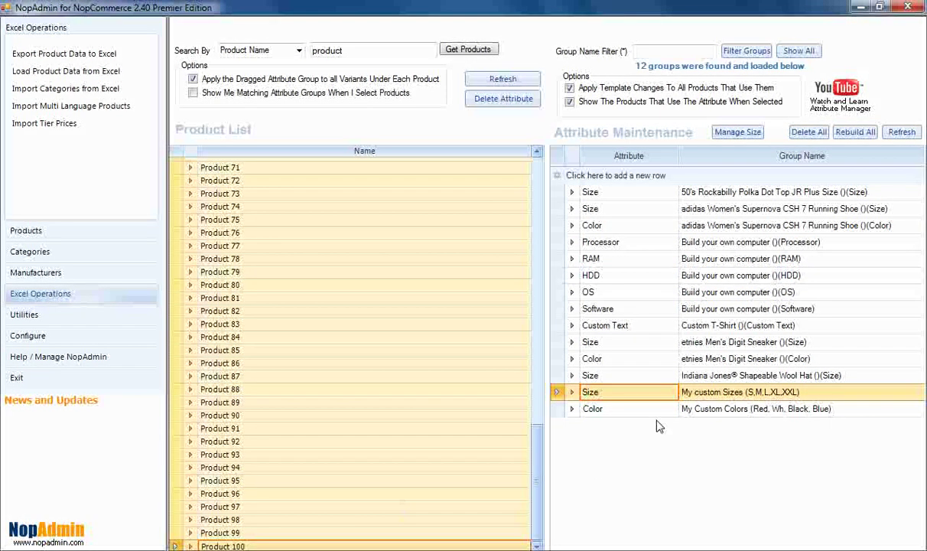
pyautogui.click(593, 410)
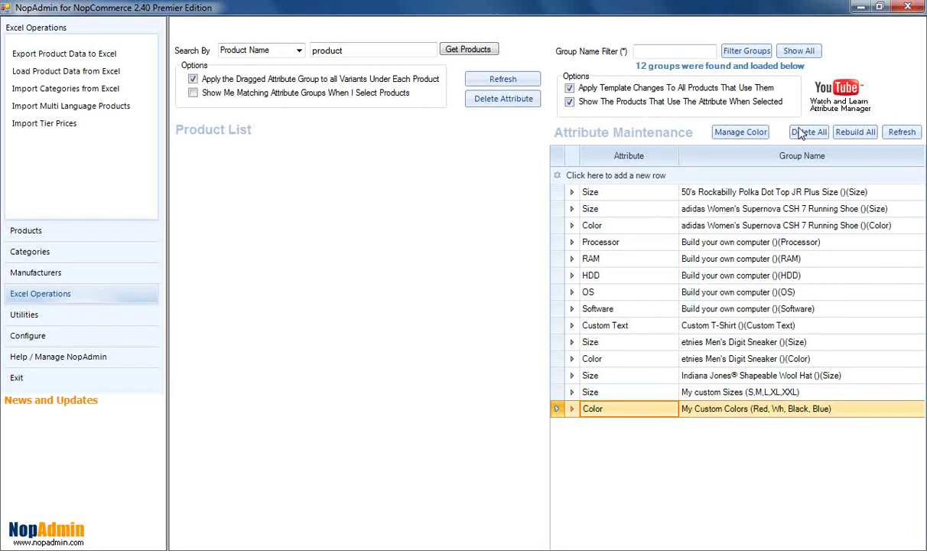
# Turn off showing the products that use the selected attribute and reload the products matching "product".
pyautogui.click(570, 102)
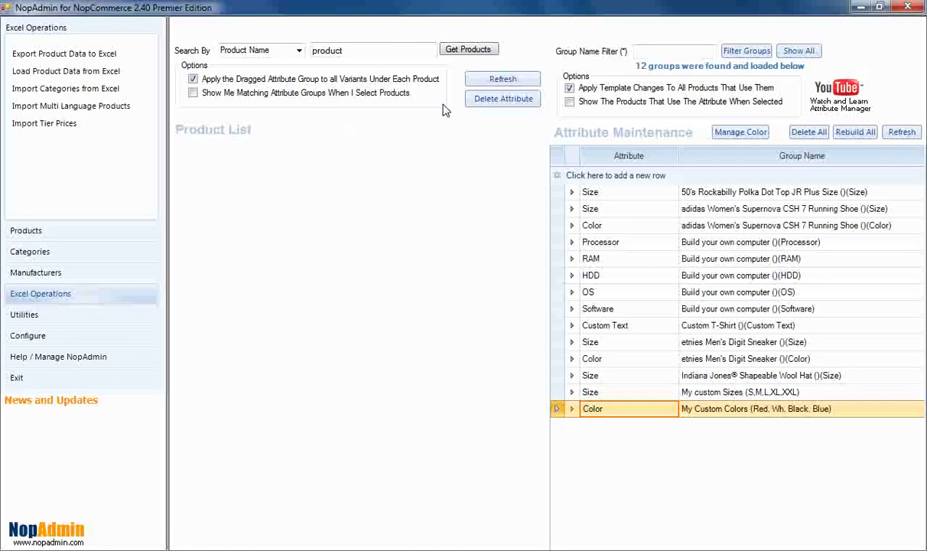
pyautogui.click(456, 51)
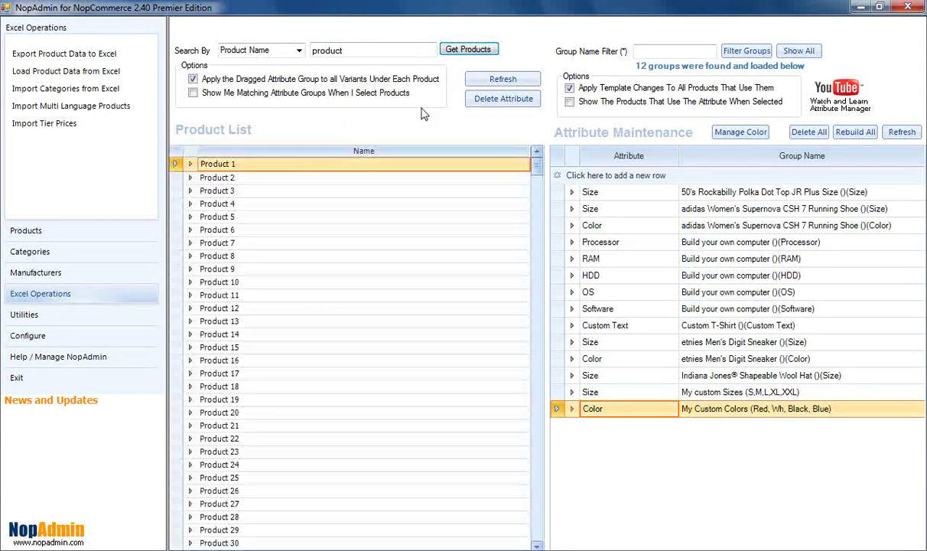
pyautogui.click(416, 258)
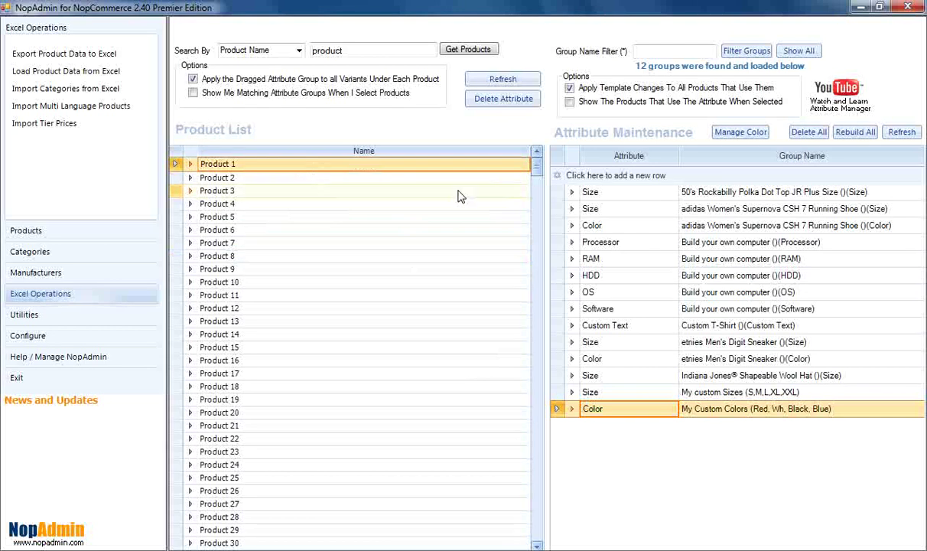
# Select Product 1 through Product 100 and apply the color group "My Custom Colors (Red, Wh, Black, Blue)" to them.
pyautogui.scroll(-4, 540, 221)
pyautogui.moveTo(540, 220)
pyautogui.mouseDown()
pyautogui.moveTo(540, 244)
pyautogui.moveTo(540, 226)
pyautogui.mouseUp()
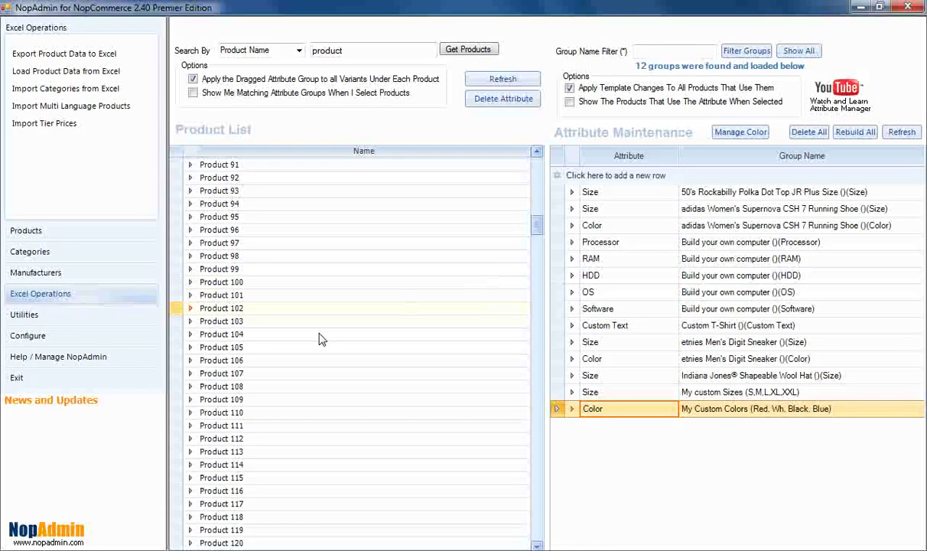
pyautogui.keyDown('shift'); pyautogui.click(250, 283); pyautogui.keyUp('shift')
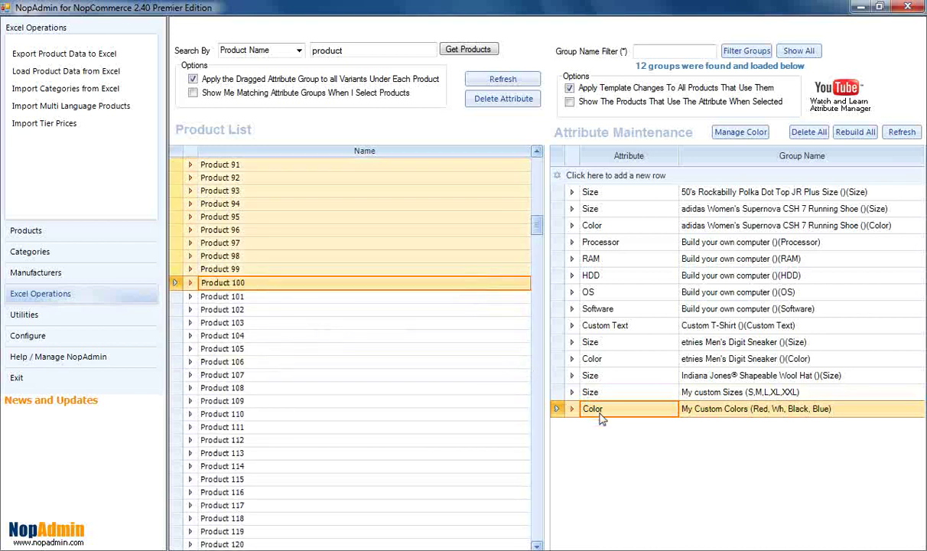
pyautogui.moveTo(602, 414); pyautogui.dragTo(368, 186)
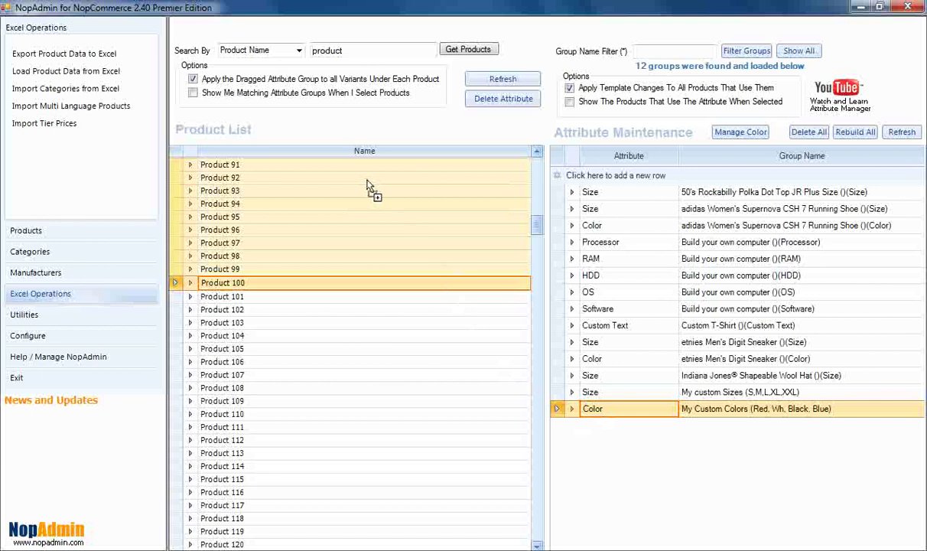
pyautogui.moveTo(368, 186); pyautogui.dragTo(368, 183)
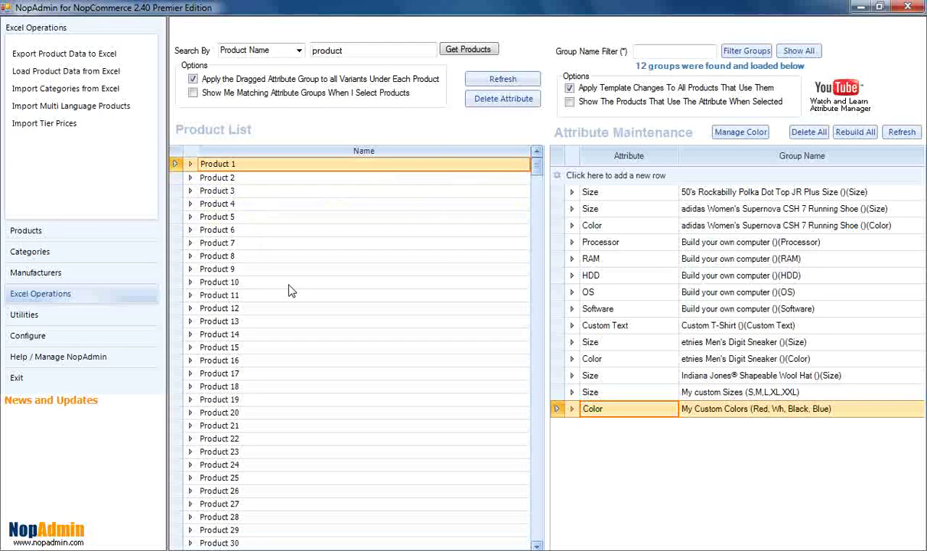
# Expand Product 1 down to its SKU1 variant and examine the values of its Size and Color attributes.
pyautogui.click(191, 165)
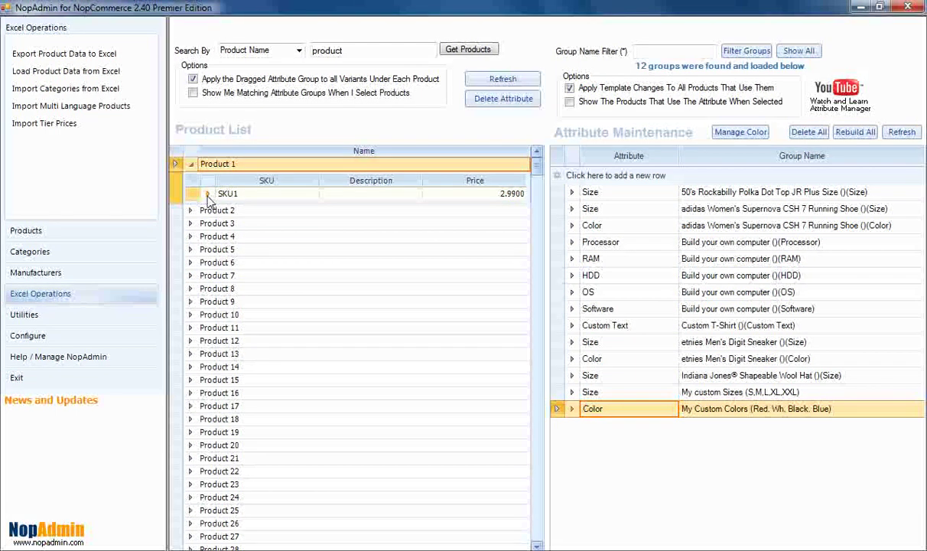
pyautogui.click(208, 194)
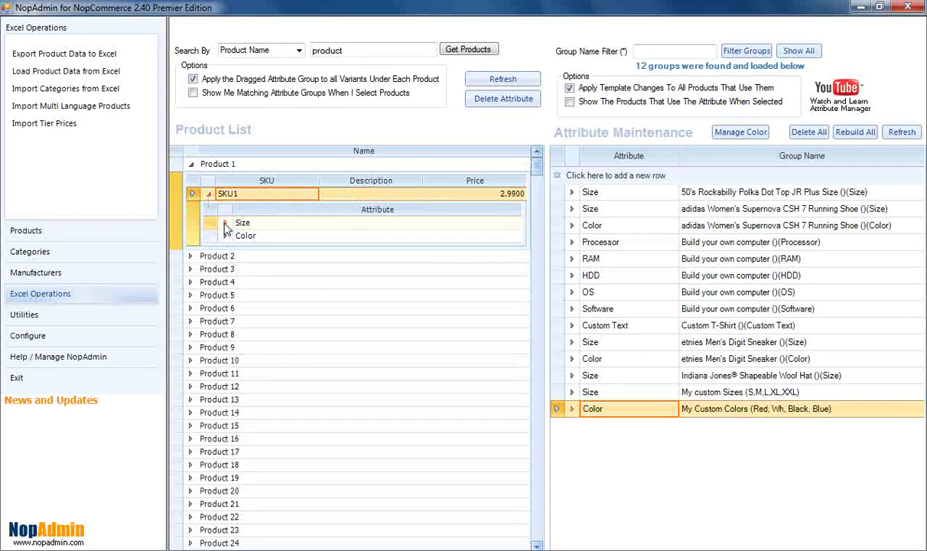
pyautogui.click(226, 223)
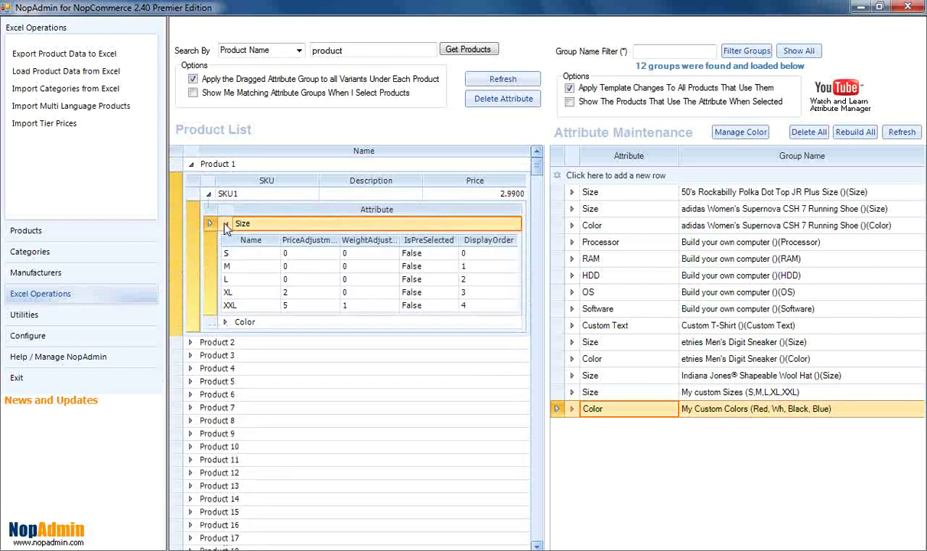
pyautogui.click(225, 322)
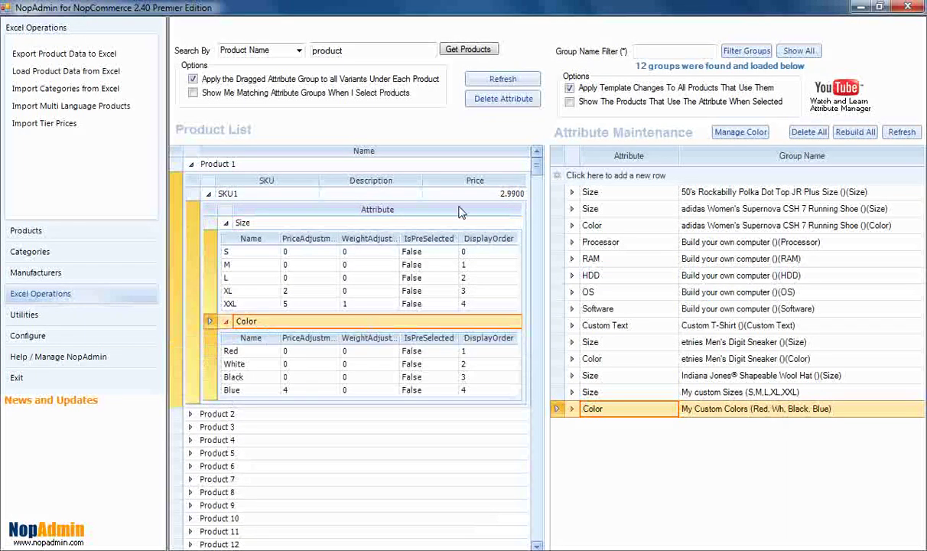
# Expand Product 100 down to its SKU100 variant and examine the values of its Size and Color attributes.
pyautogui.moveTo(538, 169); pyautogui.dragTo(529, 232)
pyautogui.click(191, 261)
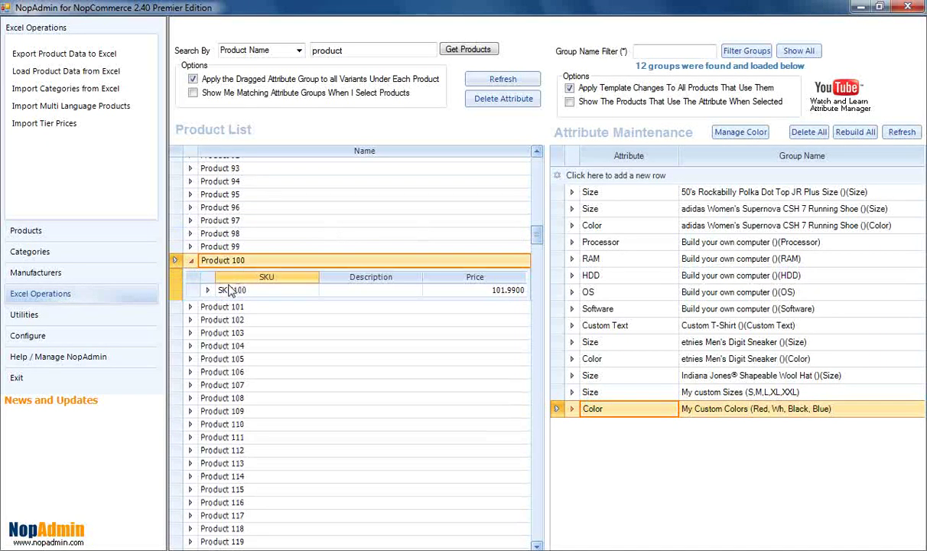
pyautogui.click(207, 290)
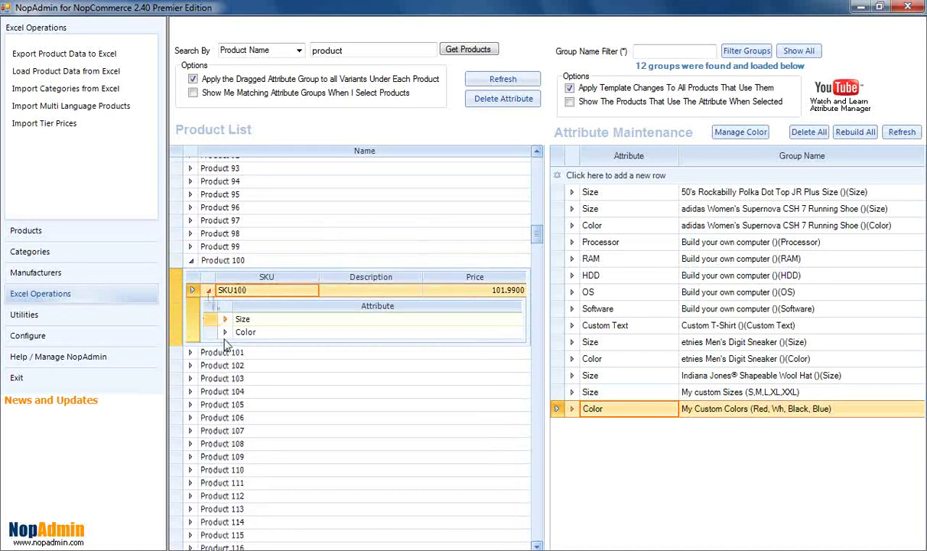
pyautogui.click(225, 320)
pyautogui.click(226, 419)
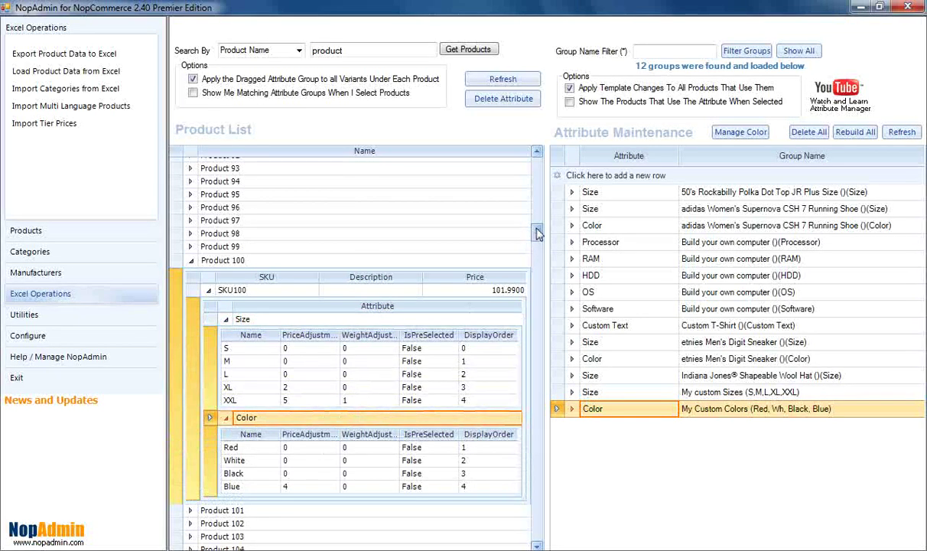
# Switch to the nopCommerce store in the browser, search for "product 100" and open the Product 100 page in a maximized window.
pyautogui.click(134, 513)
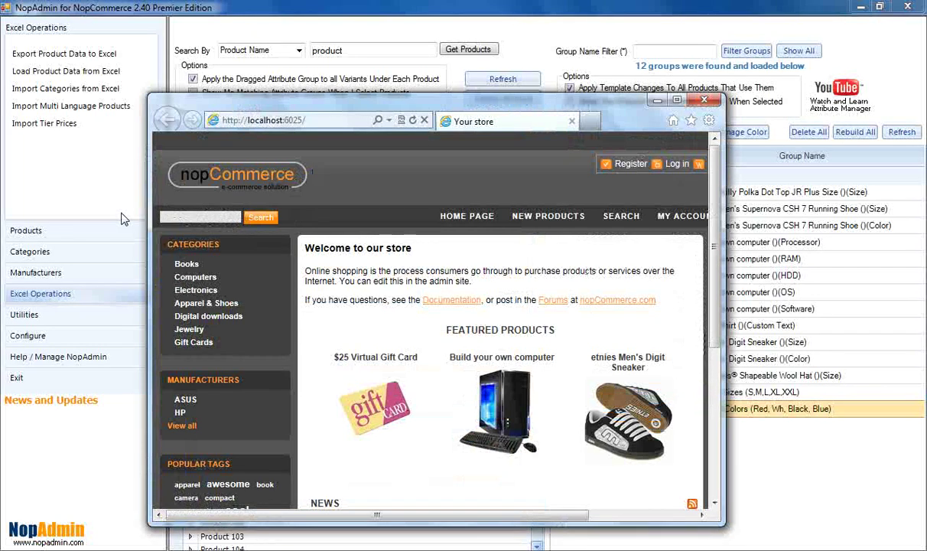
pyautogui.click(198, 218)
pyautogui.write('product 100')
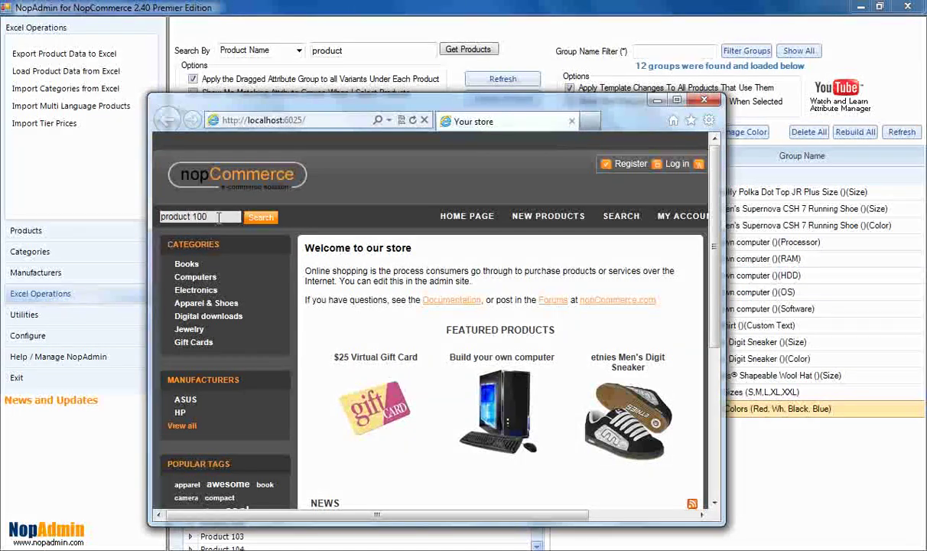
pyautogui.click(254, 219)
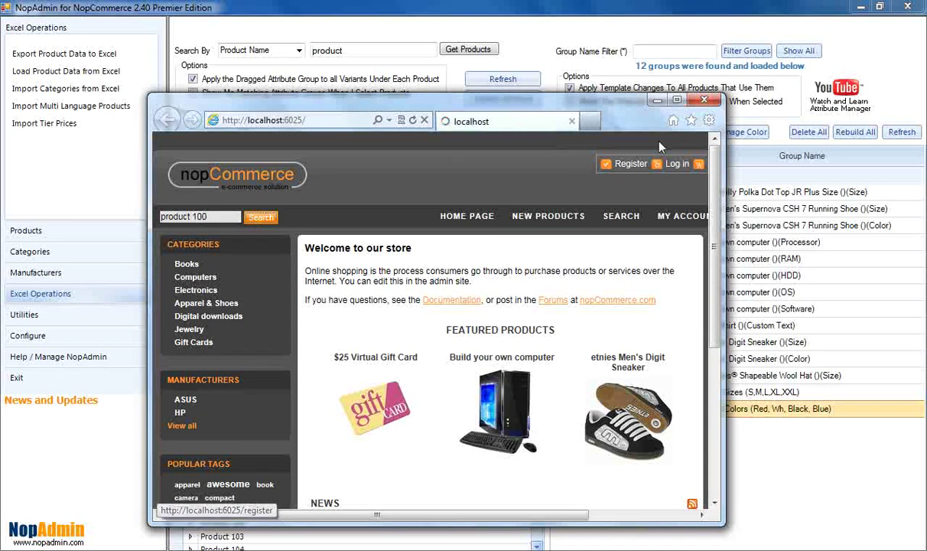
pyautogui.doubleClick(624, 122)
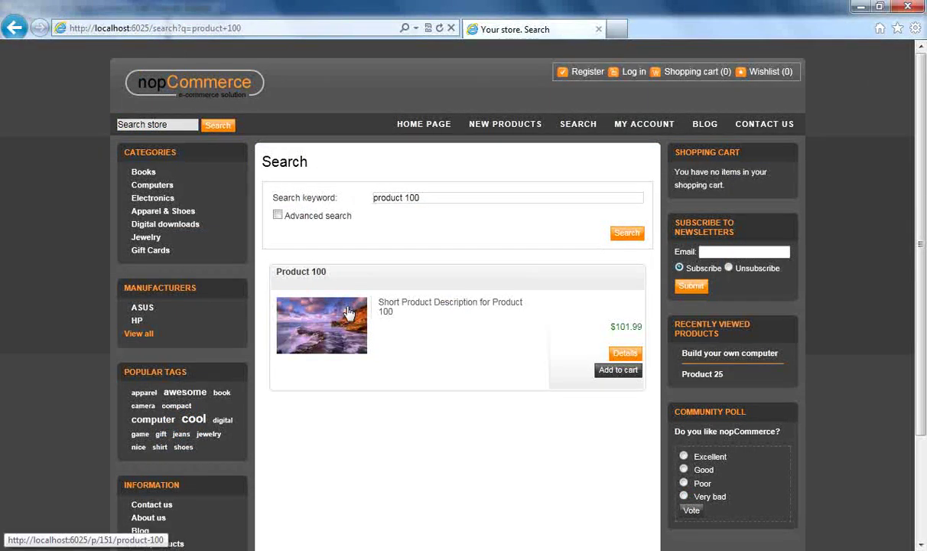
pyautogui.click(325, 327)
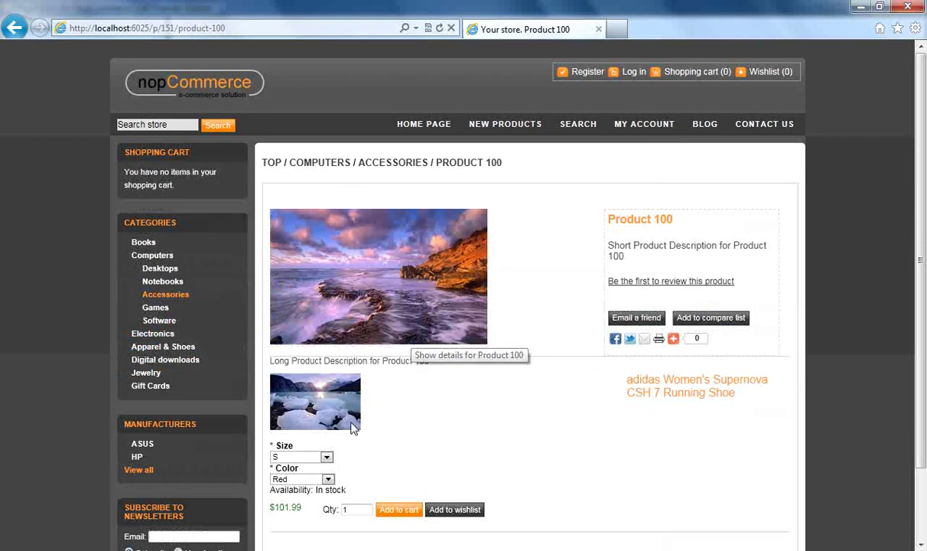
# On the Product 100 page, choose size XXL [+$5.00] and examine the available color options.
pyautogui.click(327, 458)
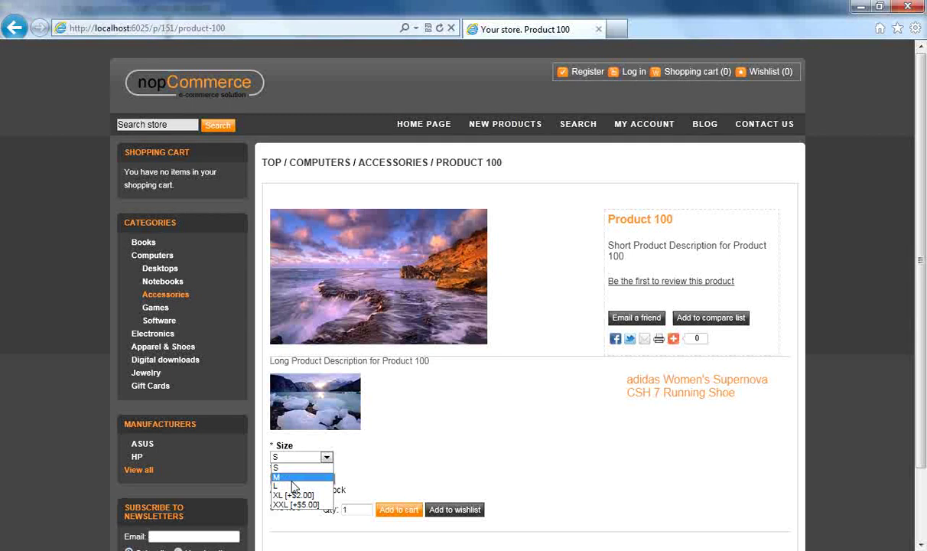
pyautogui.click(297, 504)
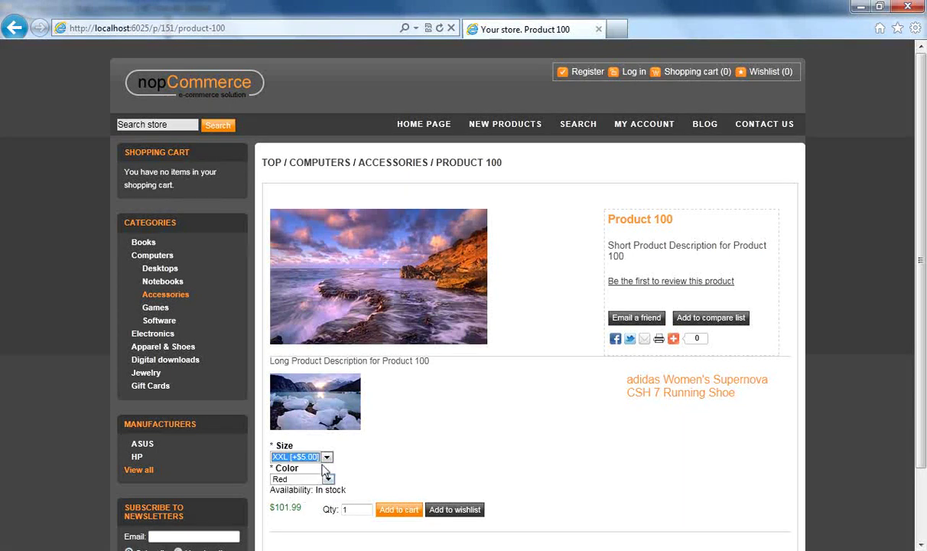
pyautogui.click(328, 479)
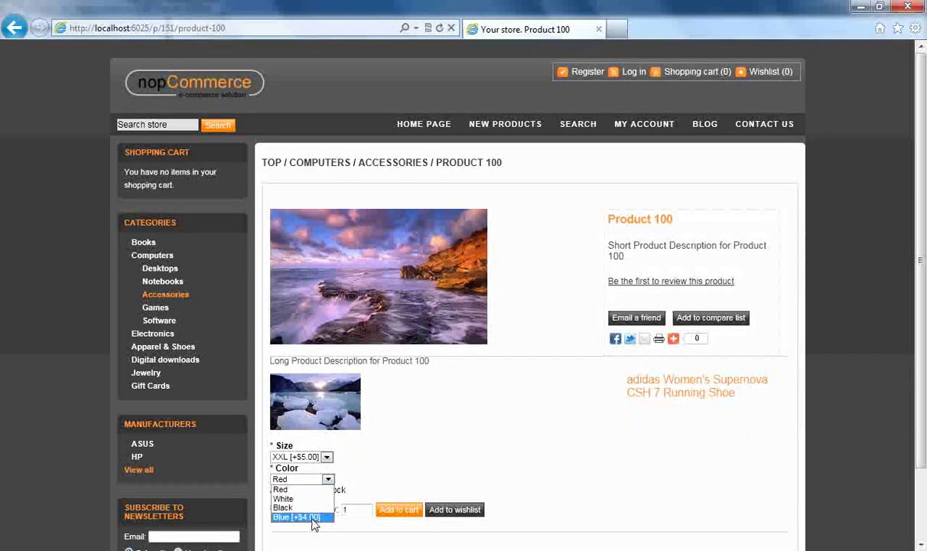
pyautogui.press('Up')
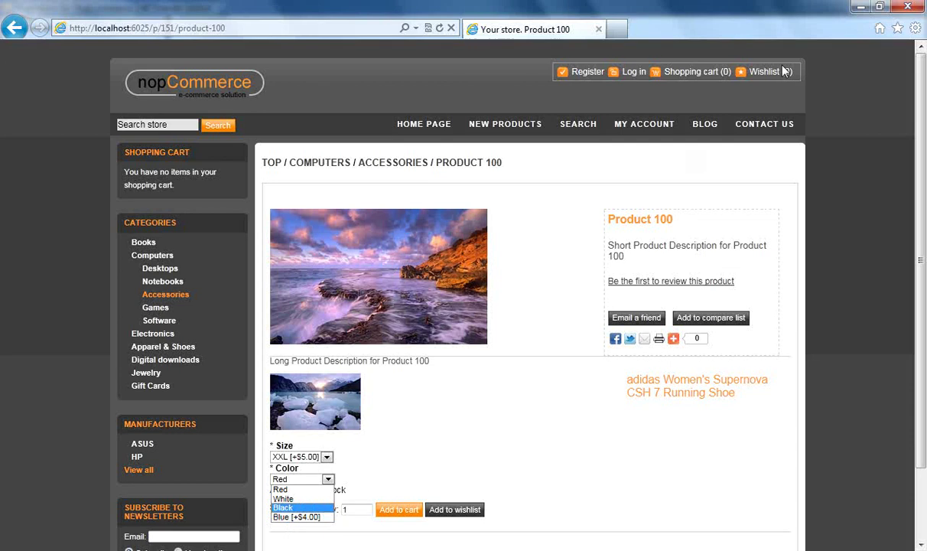
# Back in NopAdmin, set the XXL price adjustment in the group "My custom Sizes (S,M,L,XL,XXL)" to 8.
pyautogui.click(859, 7)
pyautogui.scroll(10, 512, 229)
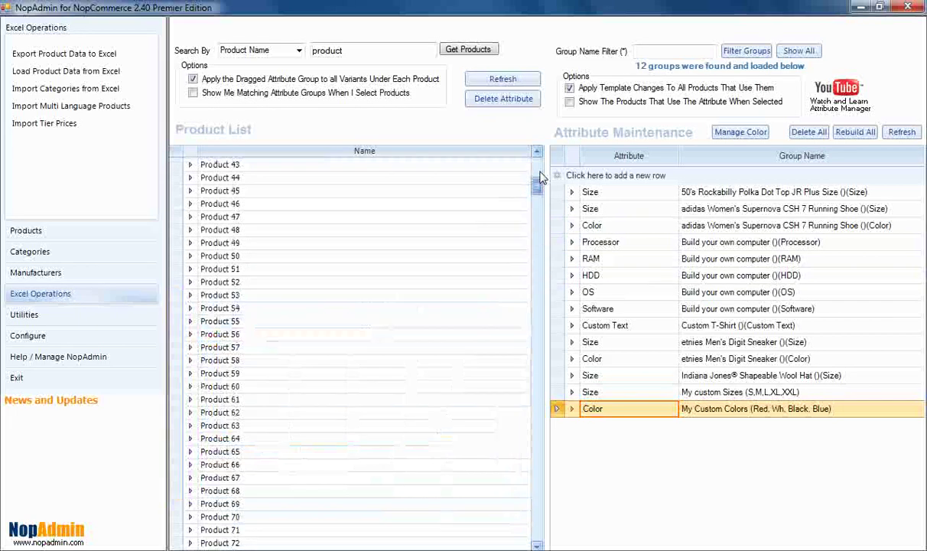
pyautogui.moveTo(540, 177); pyautogui.dragTo(538, 164)
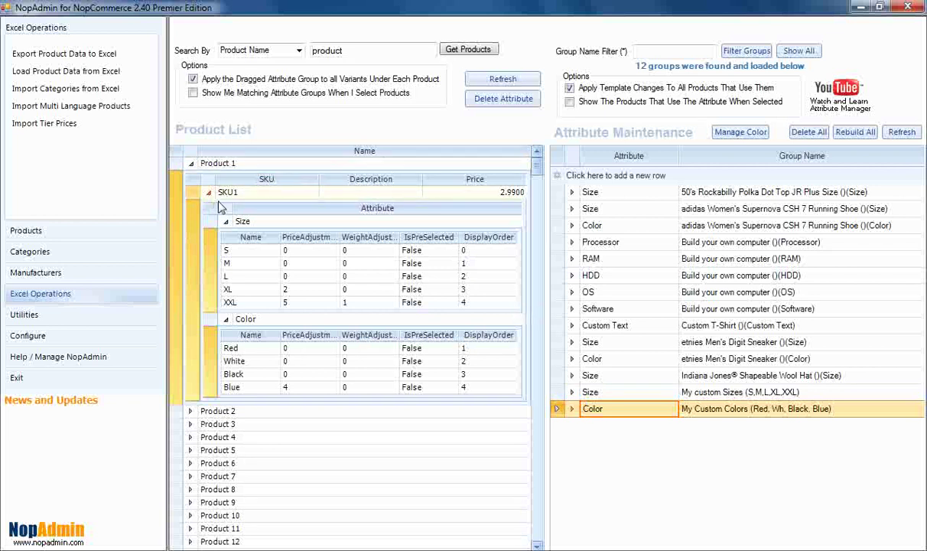
pyautogui.click(571, 392)
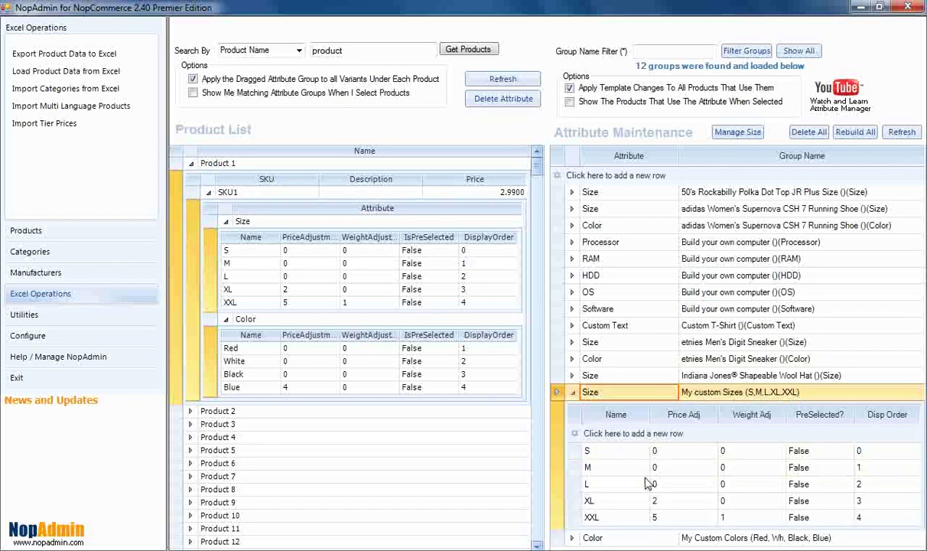
pyautogui.click(664, 519)
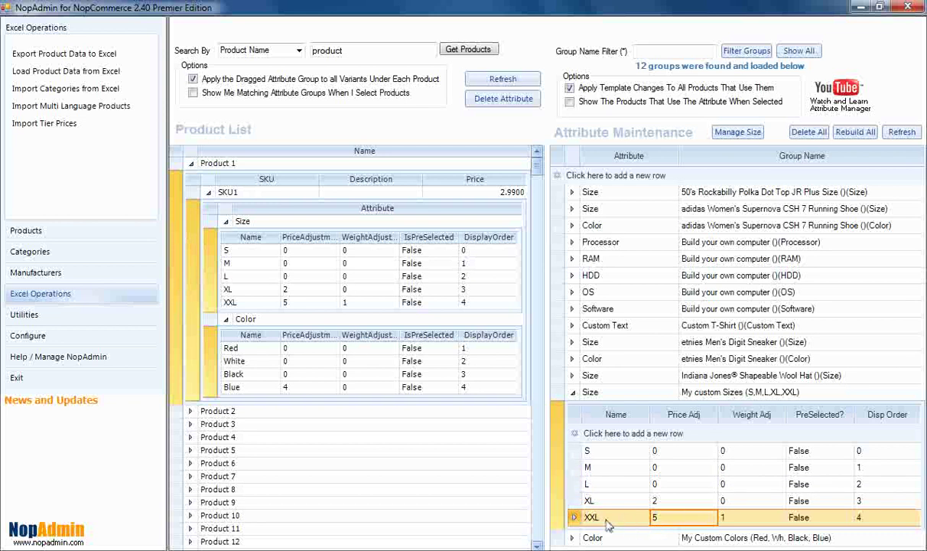
pyautogui.rightClick(676, 526)
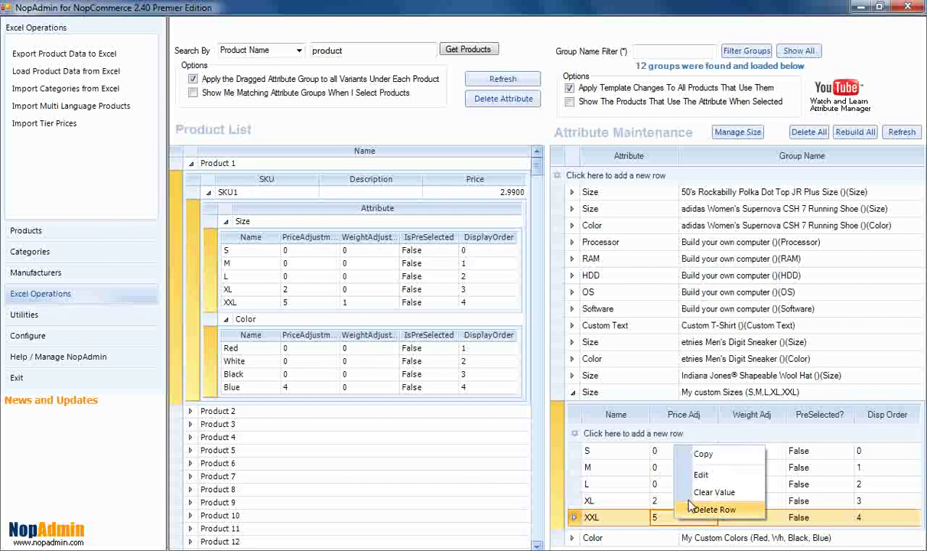
pyautogui.click(701, 475)
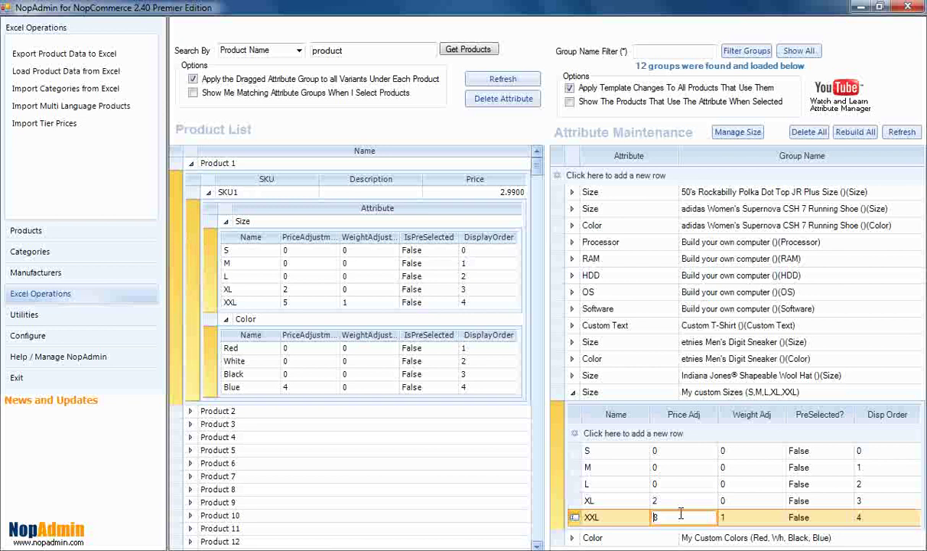
pyautogui.press('Return')
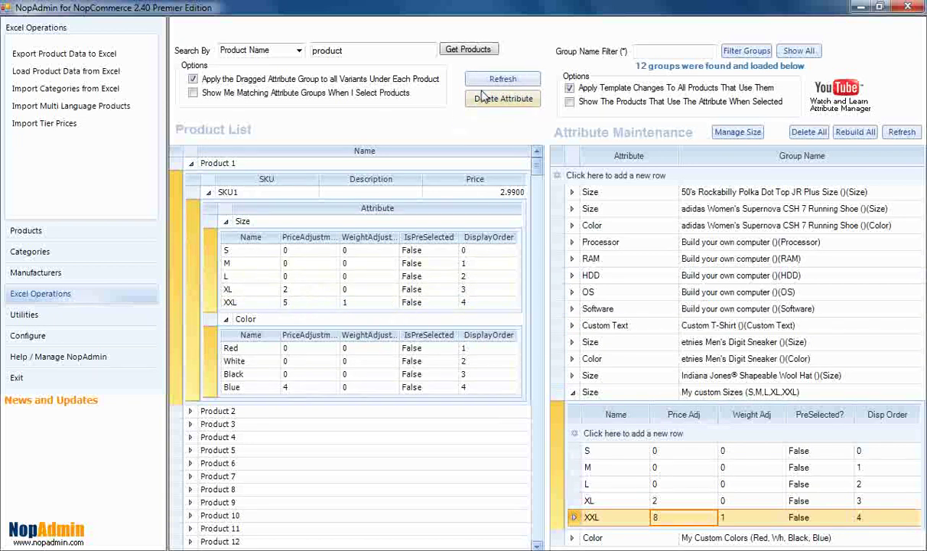
# Refresh the product list, examine the XXL price adjustment in Product 1's Size attribute, and widen the PriceAdjustment column.
pyautogui.click(502, 79)
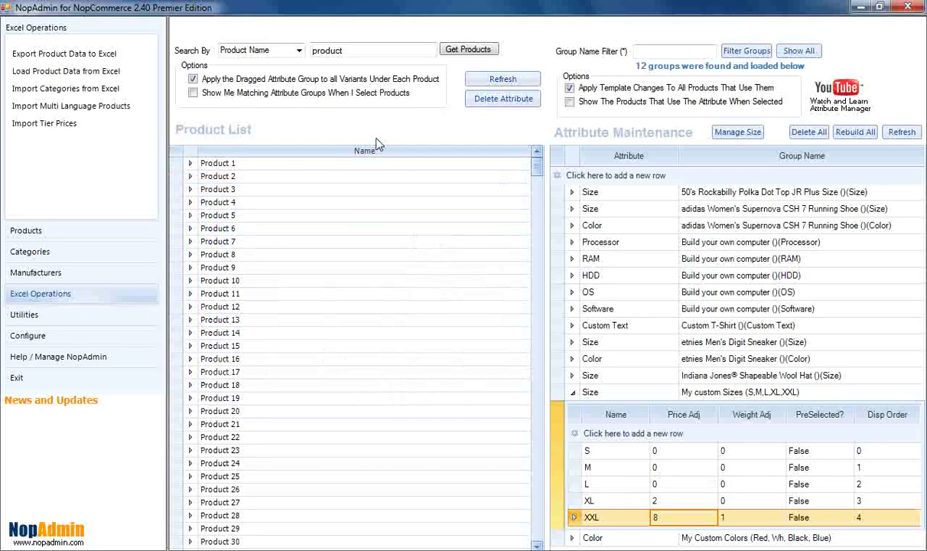
pyautogui.click(190, 163)
pyautogui.click(208, 194)
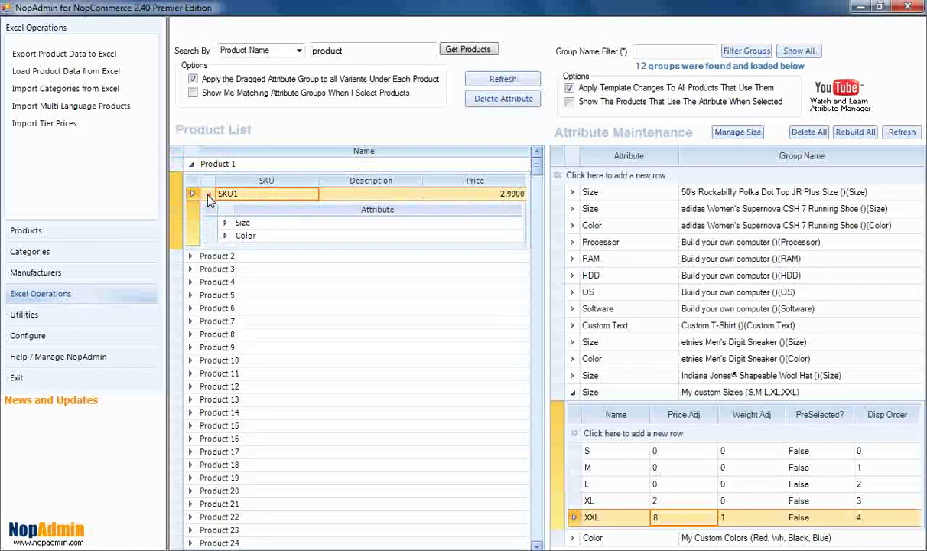
pyautogui.click(226, 223)
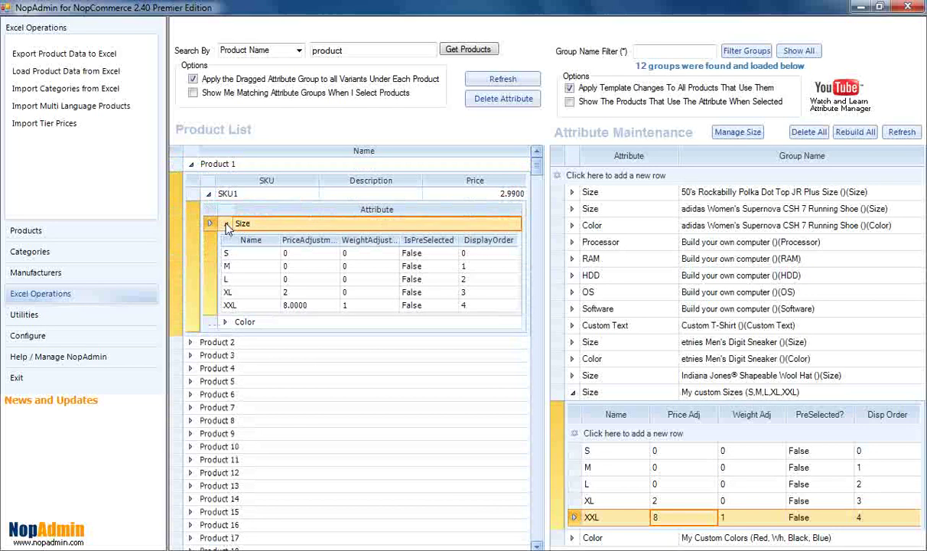
pyautogui.click(304, 309)
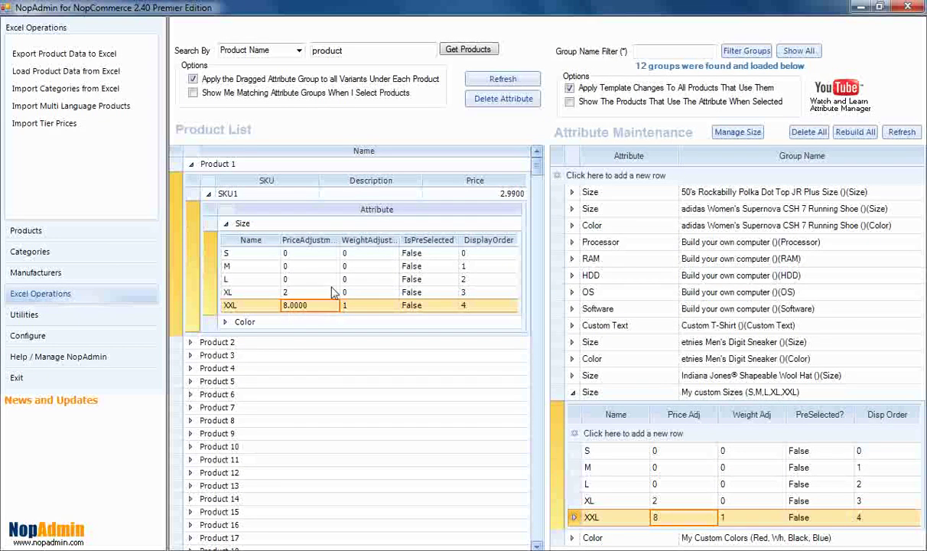
pyautogui.moveTo(340, 239); pyautogui.dragTo(359, 239)
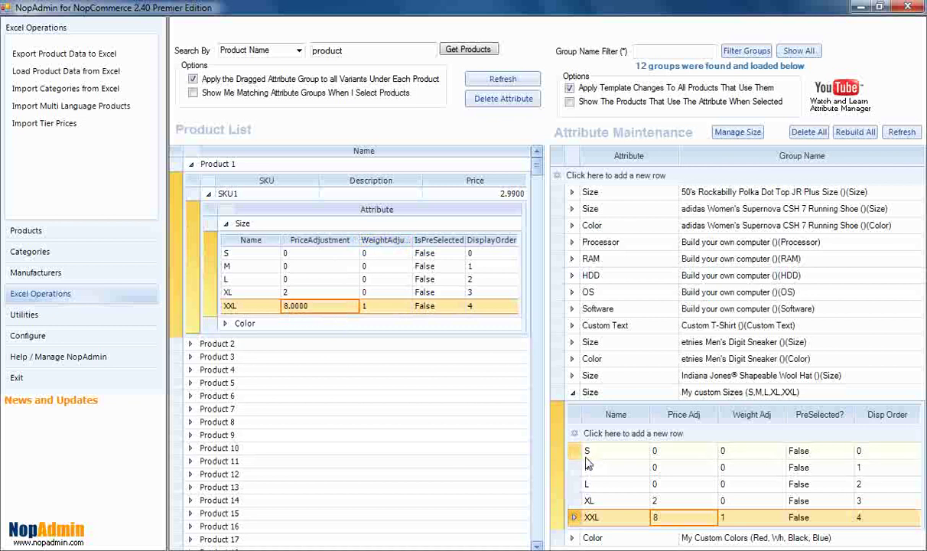
# Expand Product 100 down to its Size attribute and check the XXL price adjustment.
pyautogui.click(536, 200)
pyautogui.moveTo(536, 200); pyautogui.dragTo(537, 240)
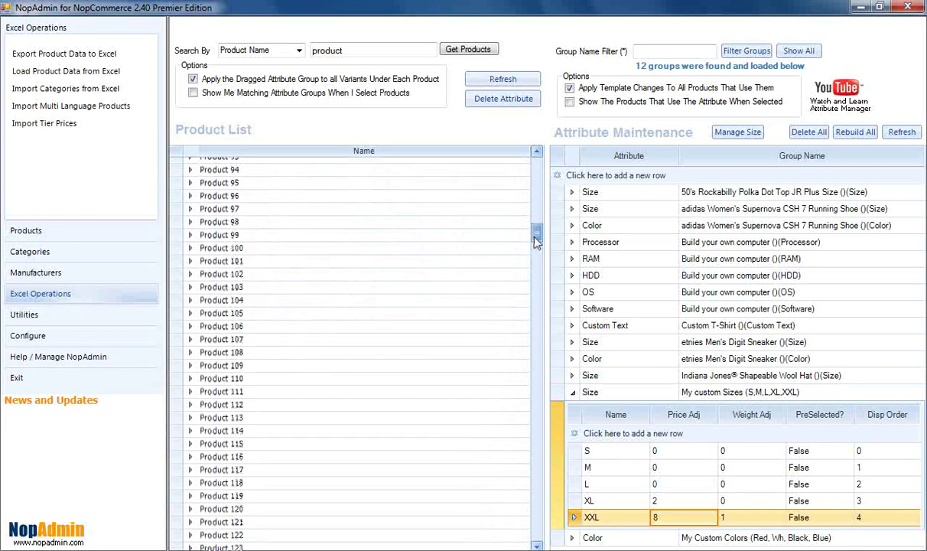
pyautogui.click(190, 248)
pyautogui.click(208, 279)
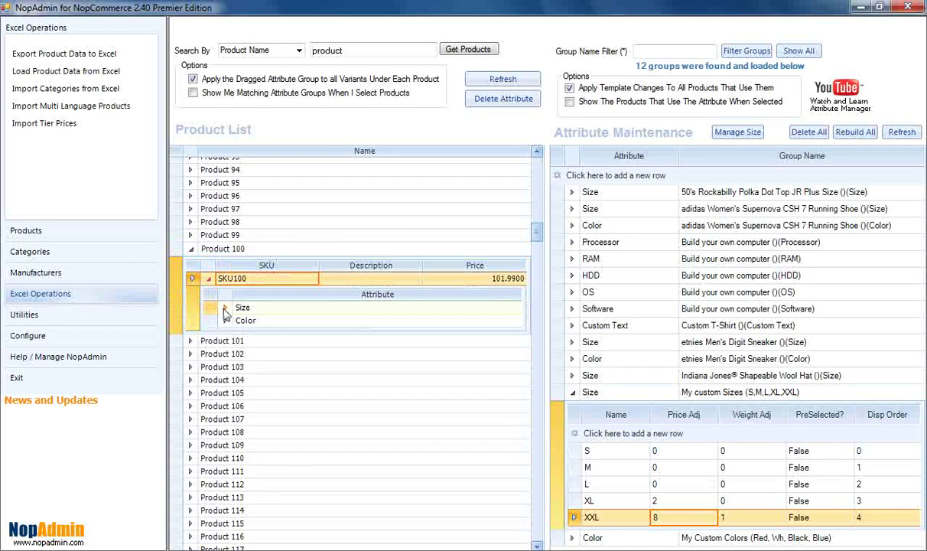
pyautogui.click(214, 302)
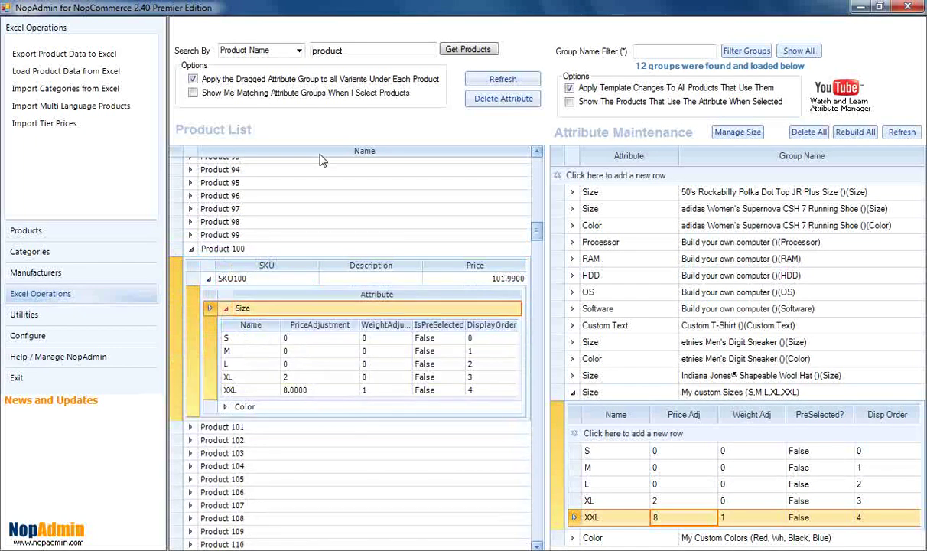
# Expand Product 27 down to its Size attribute and check the XXL price adjustment.
pyautogui.moveTo(535, 237); pyautogui.dragTo(459, 186)
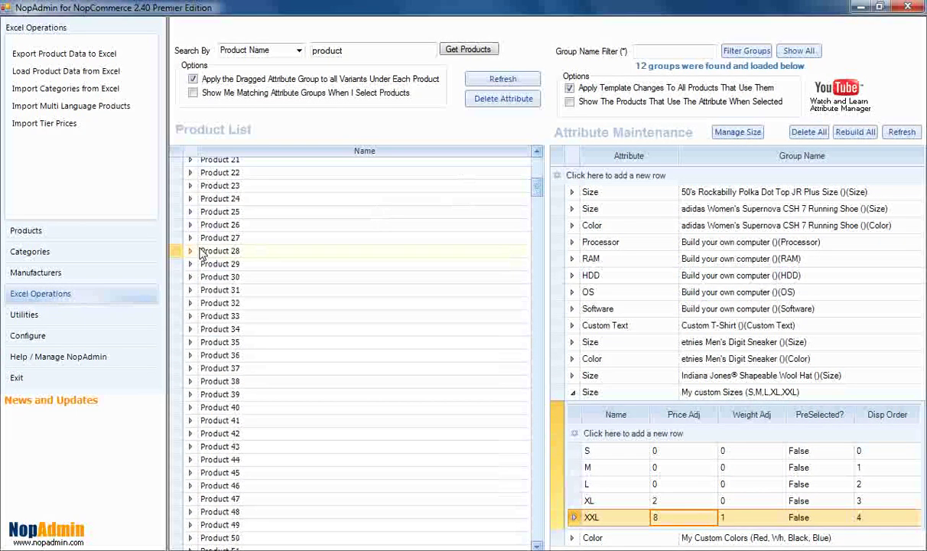
pyautogui.click(190, 238)
pyautogui.click(207, 268)
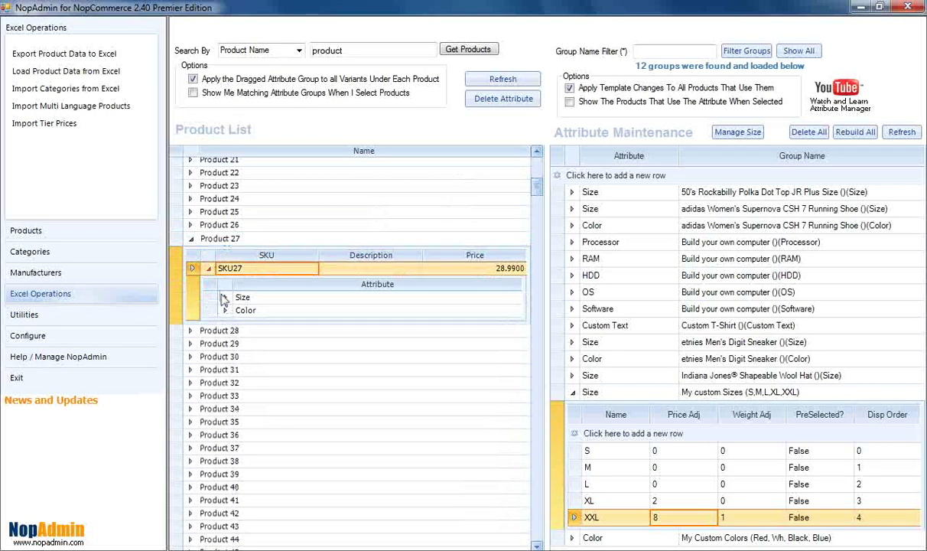
pyautogui.click(224, 298)
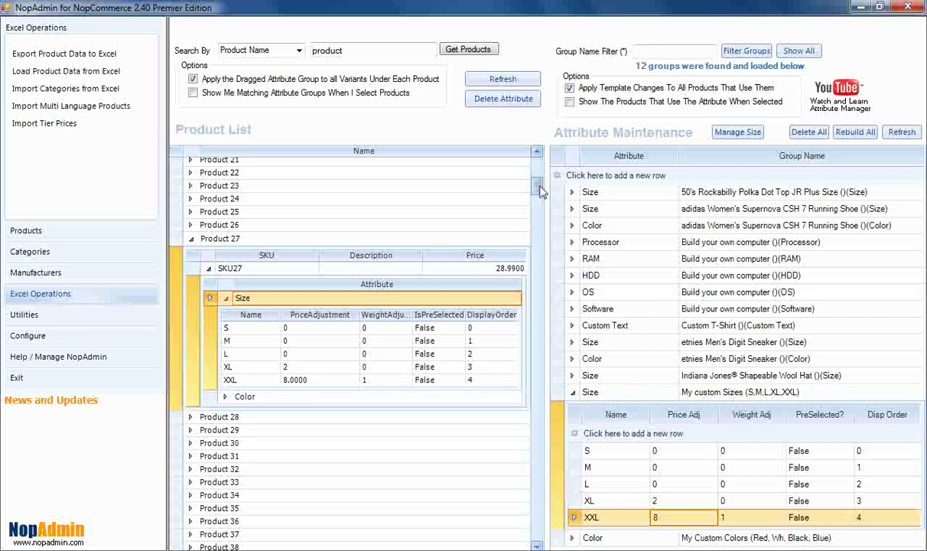
# Switch to the store's Product 100 page in the browser, reload it, choose XXL in Size to check its surcharge, and return to NopAdmin.
pyautogui.hotkey('alt', 'Tab')
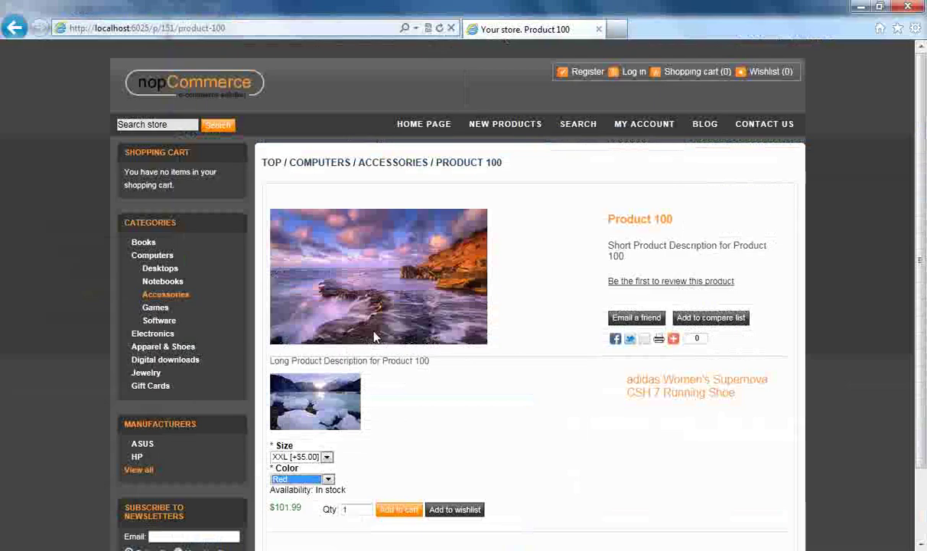
pyautogui.click(561, 417)
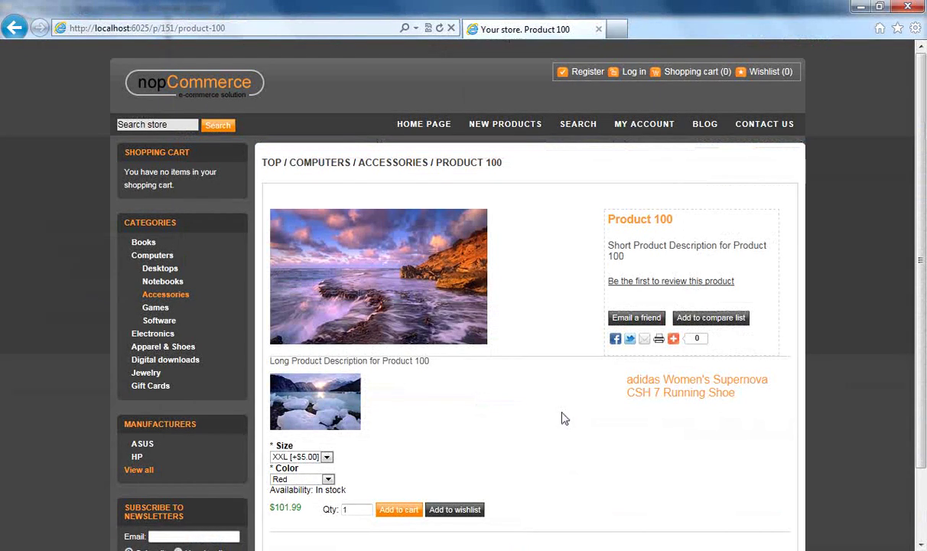
pyautogui.press('F5')
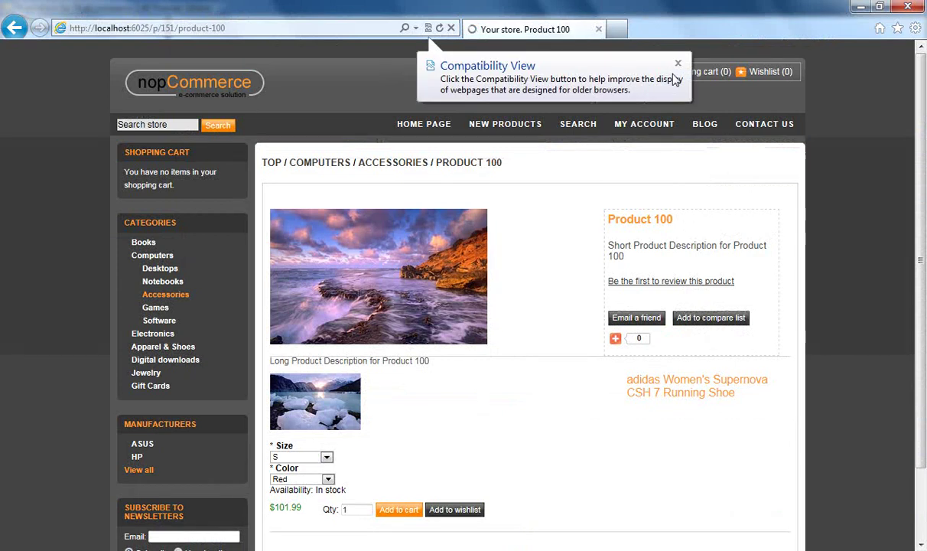
pyautogui.click(678, 64)
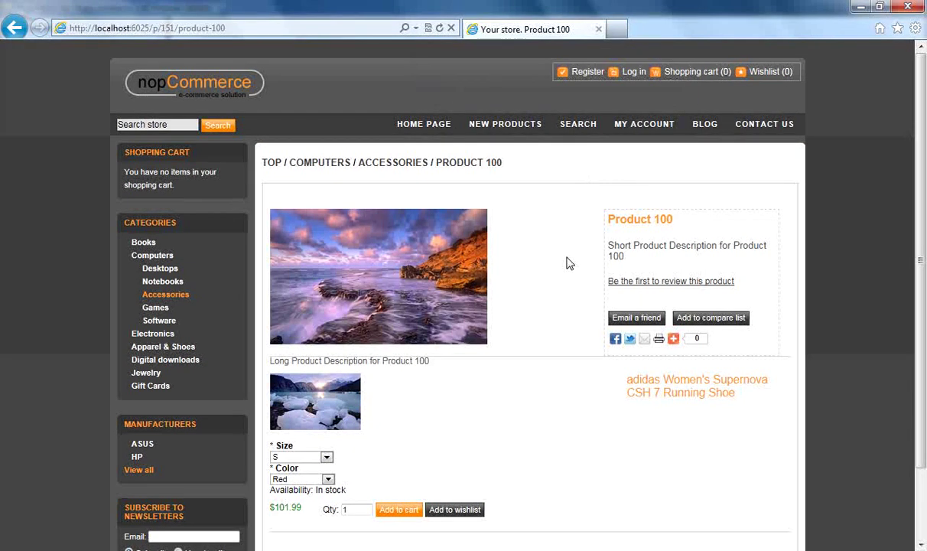
pyautogui.click(327, 457)
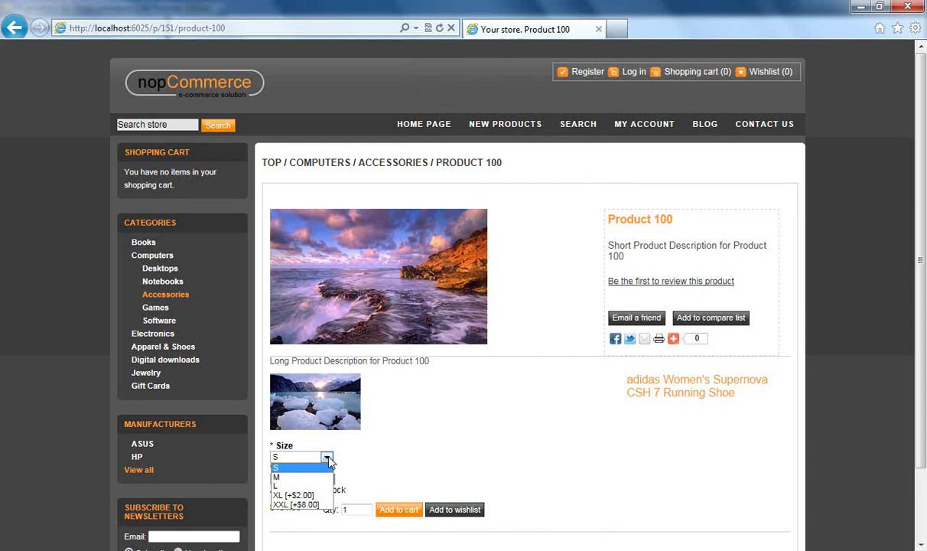
pyautogui.click(294, 504)
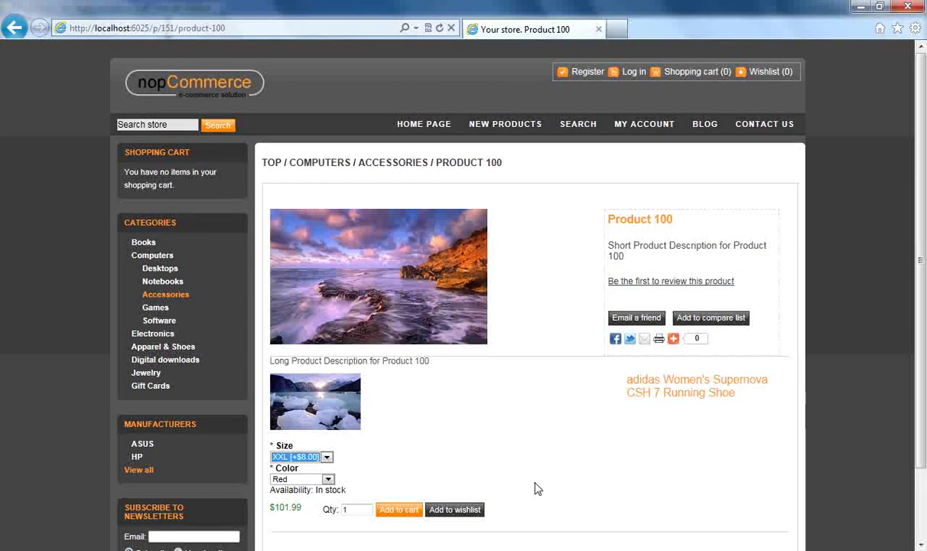
pyautogui.click(861, 8)
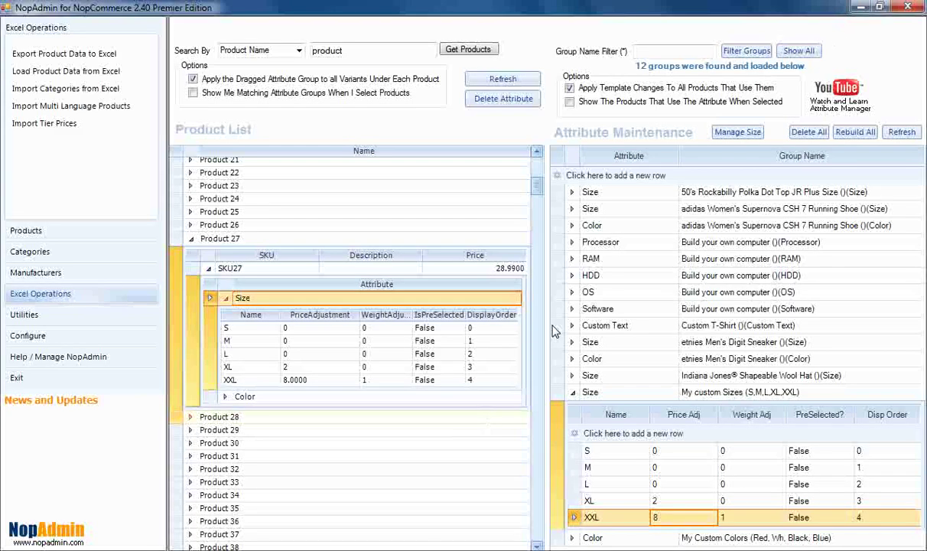
# Enable "Show The Products That Use The Attribute When Selected" and list the products using the group "My custom Sizes (S,M,L,XL,XXL)".
pyautogui.click(192, 240)
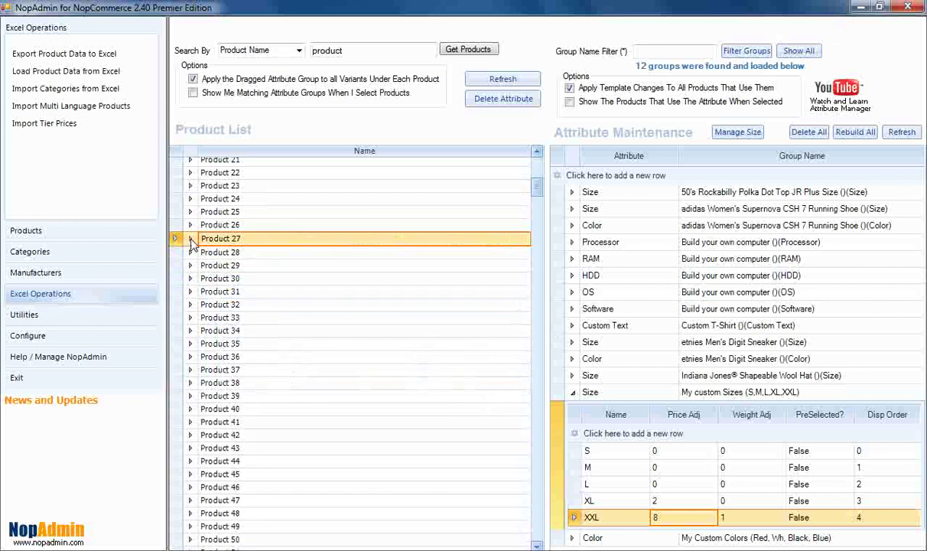
pyautogui.scroll(7, 528, 180)
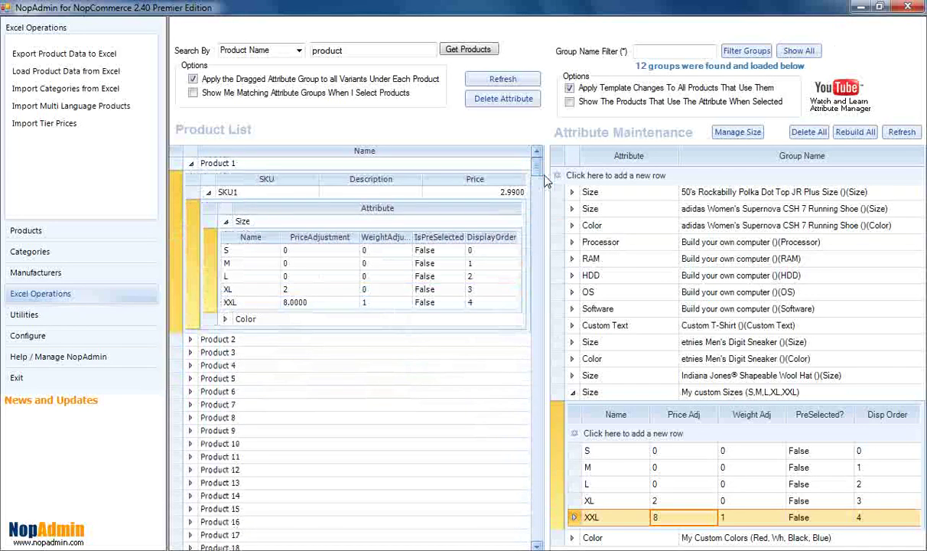
pyautogui.click(570, 102)
pyautogui.click(572, 391)
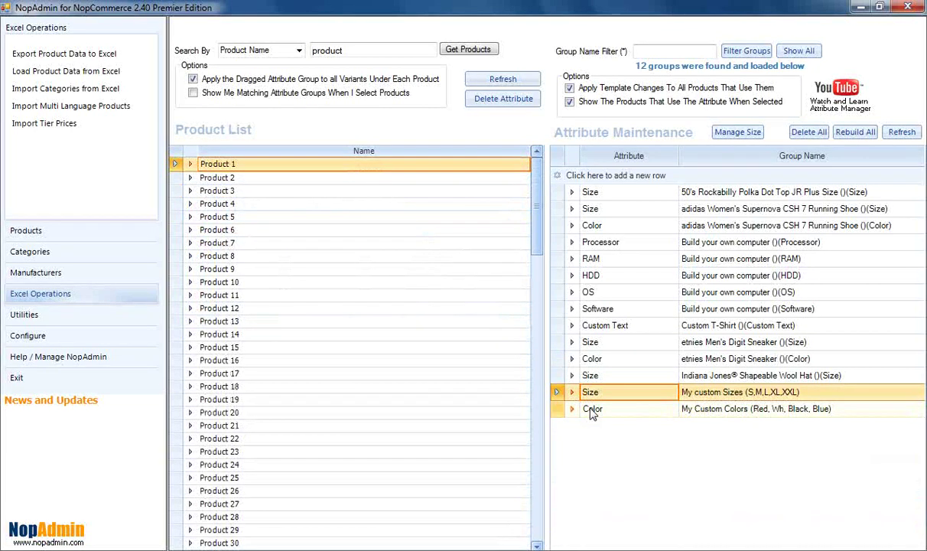
# Expand the group "My Custom Colors (Red, Wh, Black, Blue)" and examine the list of products that use it.
pyautogui.click(573, 410)
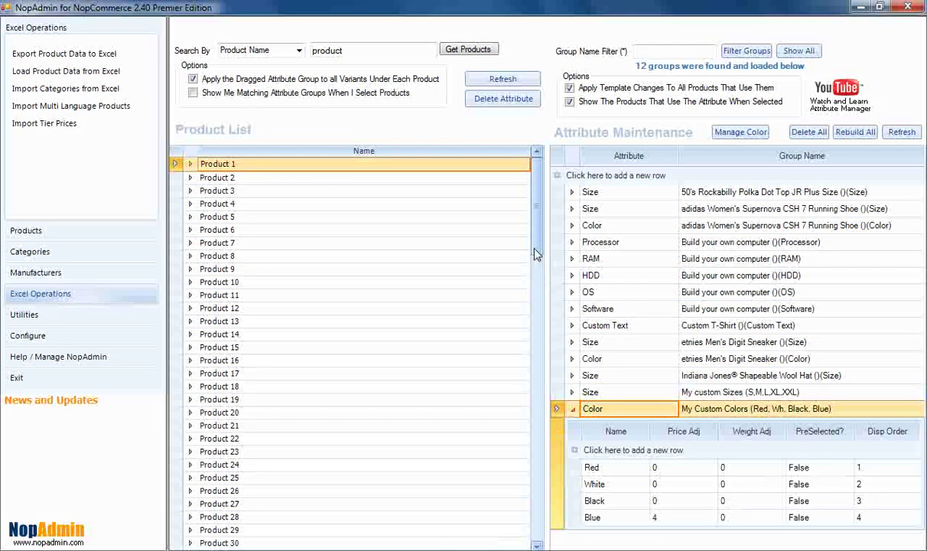
pyautogui.scroll(-1, 528, 290)
pyautogui.moveTo(537, 314); pyautogui.dragTo(526, 230)
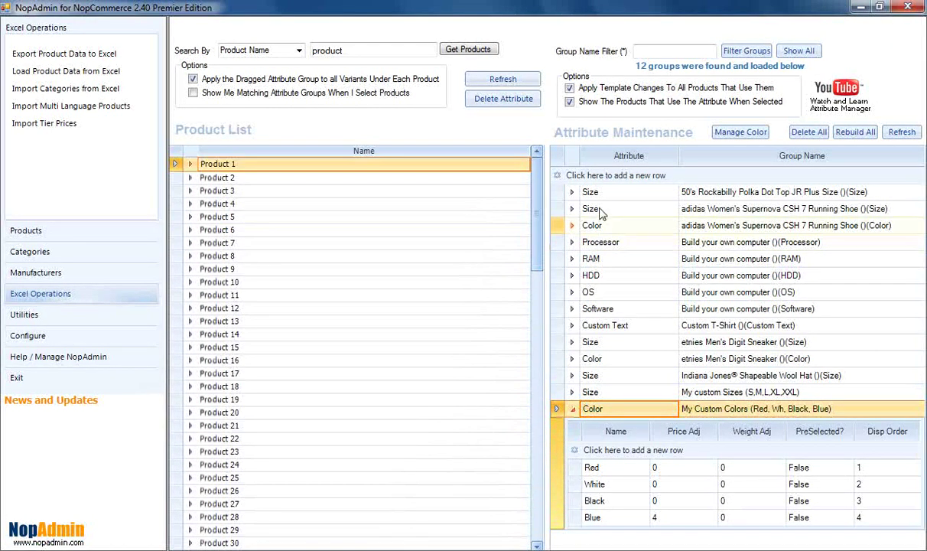
# List the products using the adidas Color, Custom Text and etnies Size groups, and expand the etnies Men's Digit Sneaker down to its attributes.
pyautogui.click(606, 225)
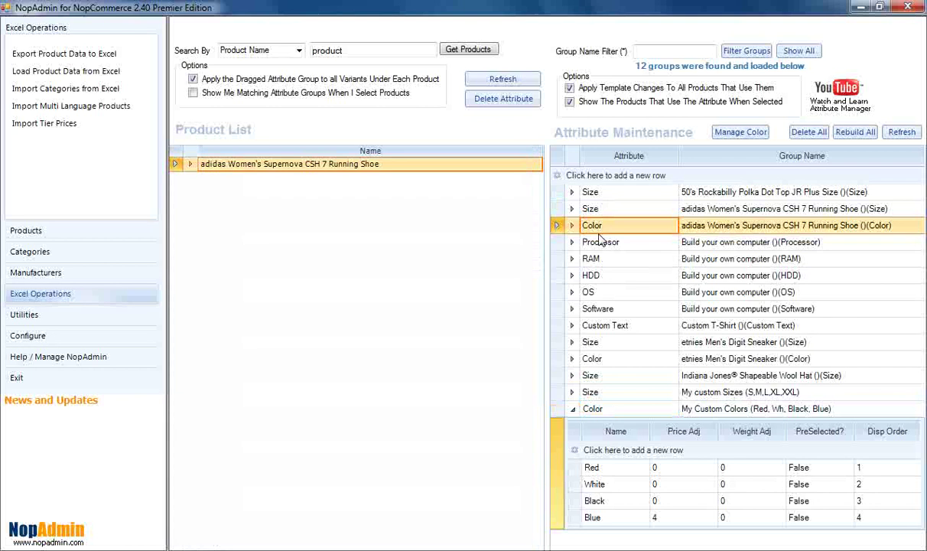
pyautogui.click(625, 327)
pyautogui.click(632, 344)
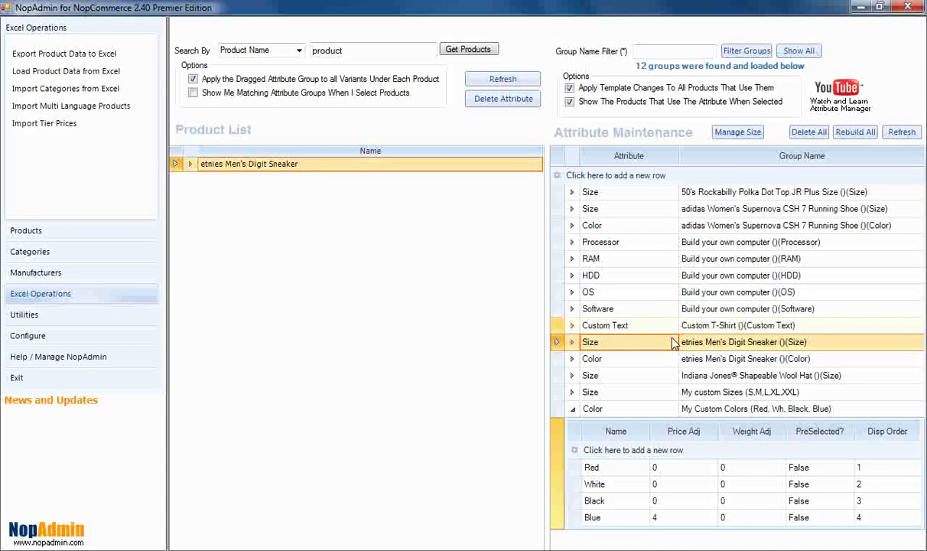
pyautogui.click(191, 164)
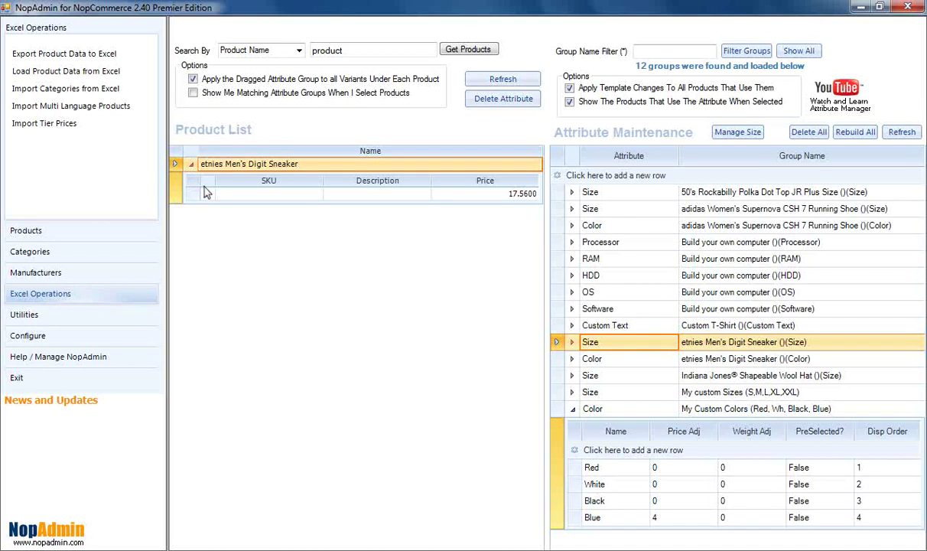
pyautogui.click(208, 193)
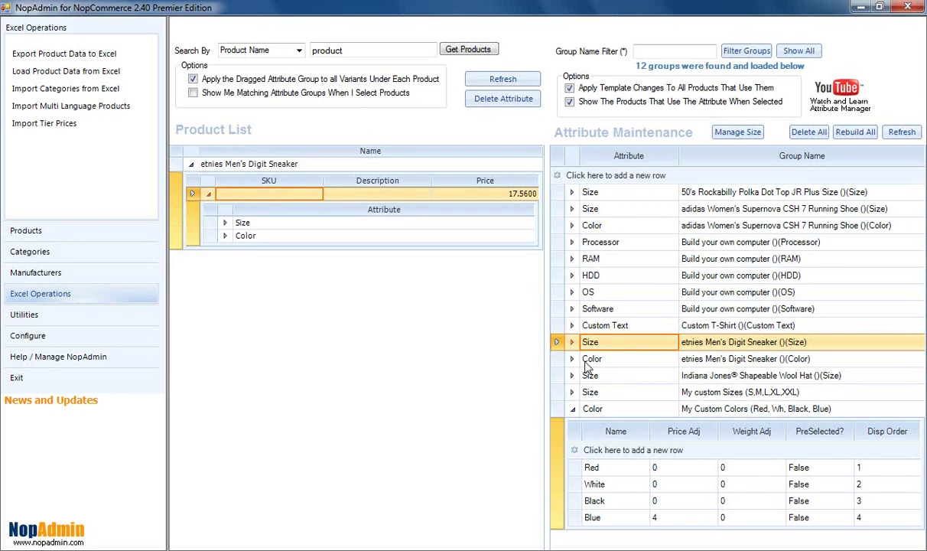
# Select the group "My Custom Colors (Red, Wh, Black, Blue)" again and browse the products that use it.
pyautogui.click(589, 410)
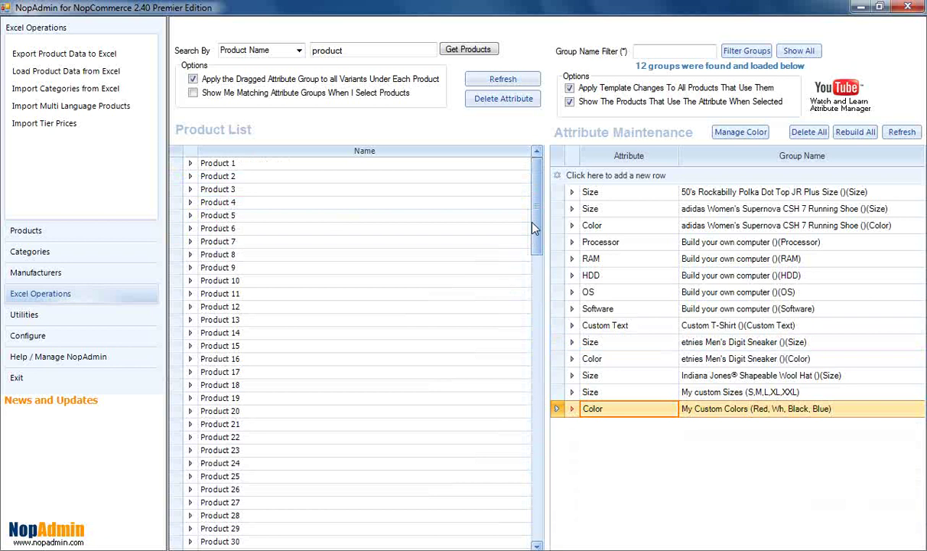
pyautogui.moveTo(536, 228); pyautogui.dragTo(551, 182)
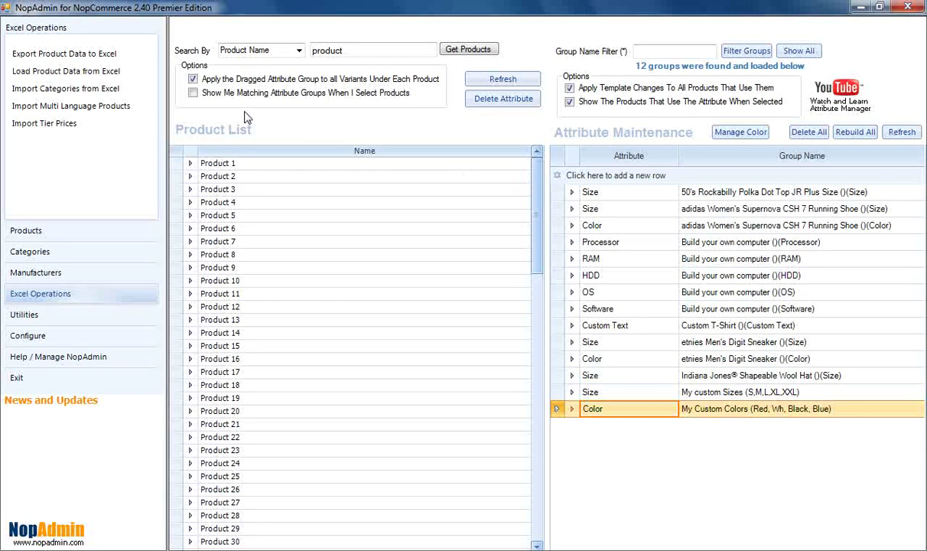
# Disable showing products for selected attributes, enable "Show Me Matching Attribute Groups When I Select Products", and reload the products matching "product".
pyautogui.click(433, 188)
pyautogui.click(193, 93)
pyautogui.click(445, 50)
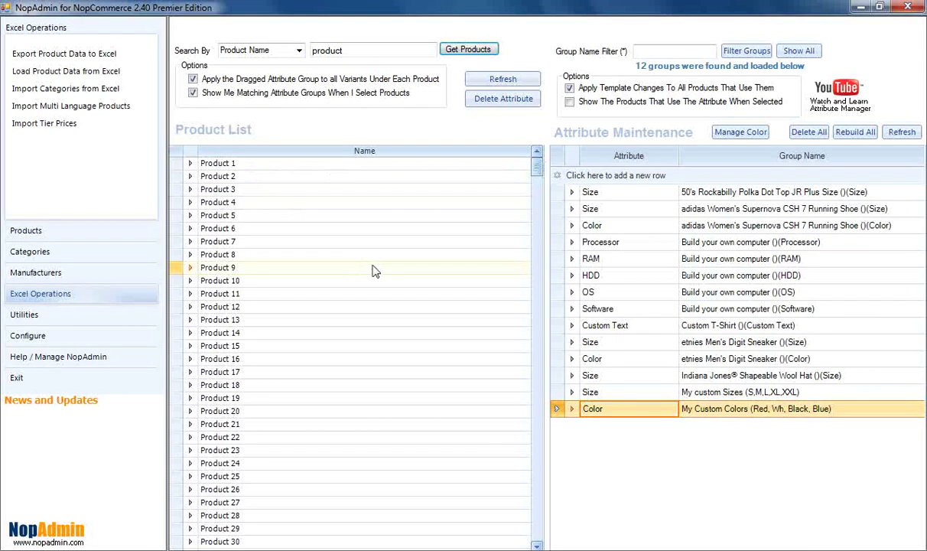
# Check the matching attribute groups of Product 316 and Product 62, expanding Product 62's Size and Color groups.
pyautogui.moveTo(535, 166); pyautogui.dragTo(505, 407)
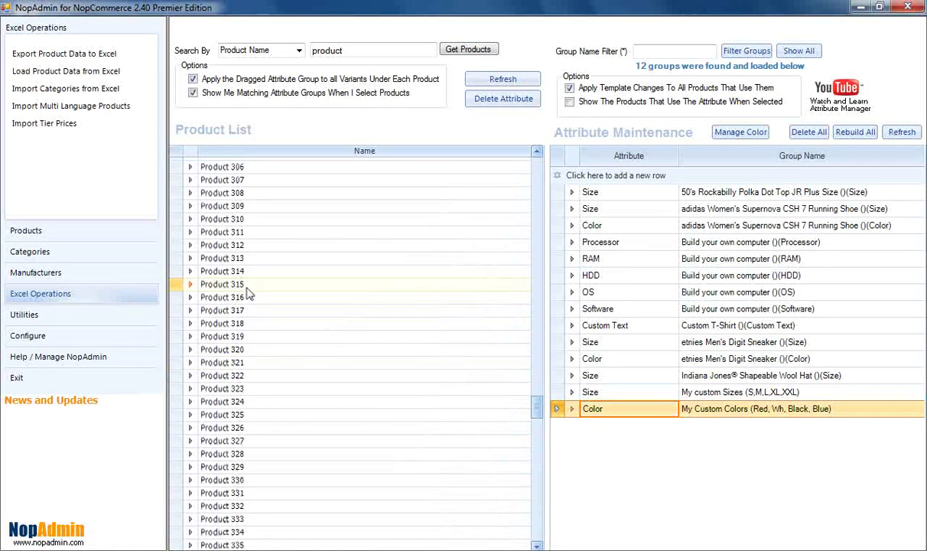
pyautogui.click(244, 297)
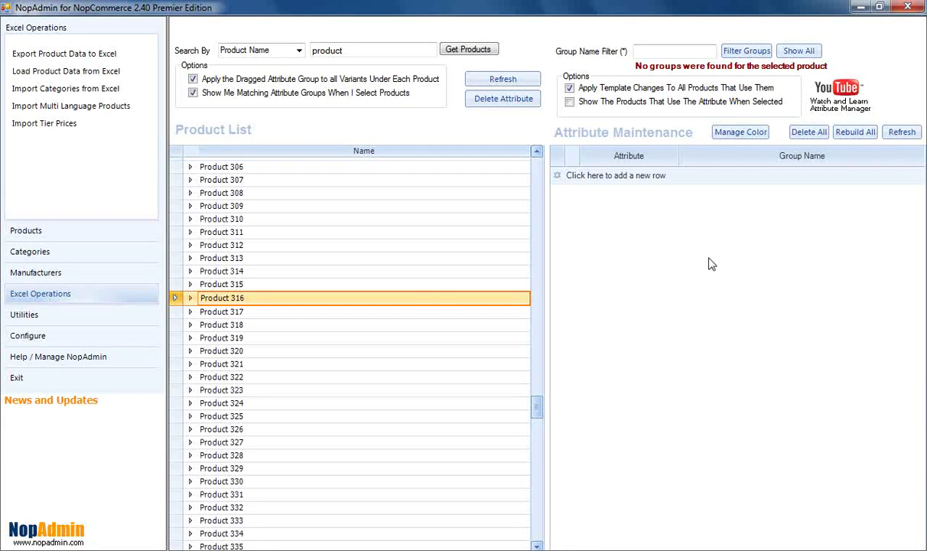
pyautogui.moveTo(538, 405); pyautogui.dragTo(537, 205)
pyautogui.click(255, 220)
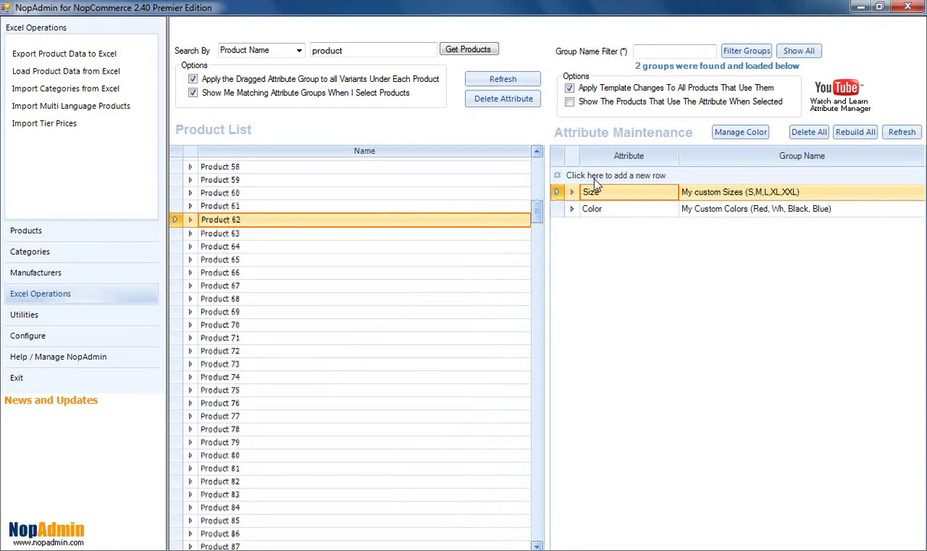
pyautogui.click(571, 192)
pyautogui.click(573, 337)
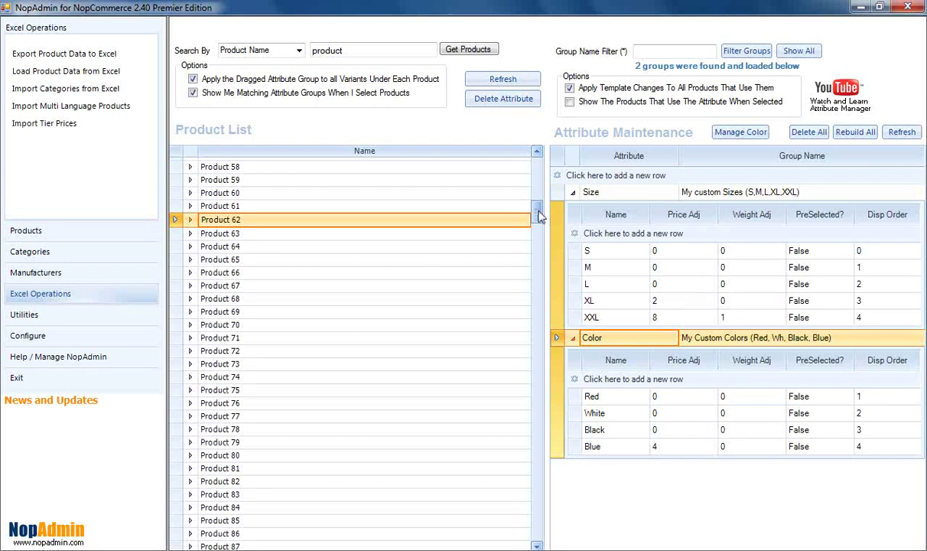
# Disable "Apply Template Changes To All Products That Use Them", and examine Product 50's Color attribute and its matching Size group.
pyautogui.scroll(5, 541, 204)
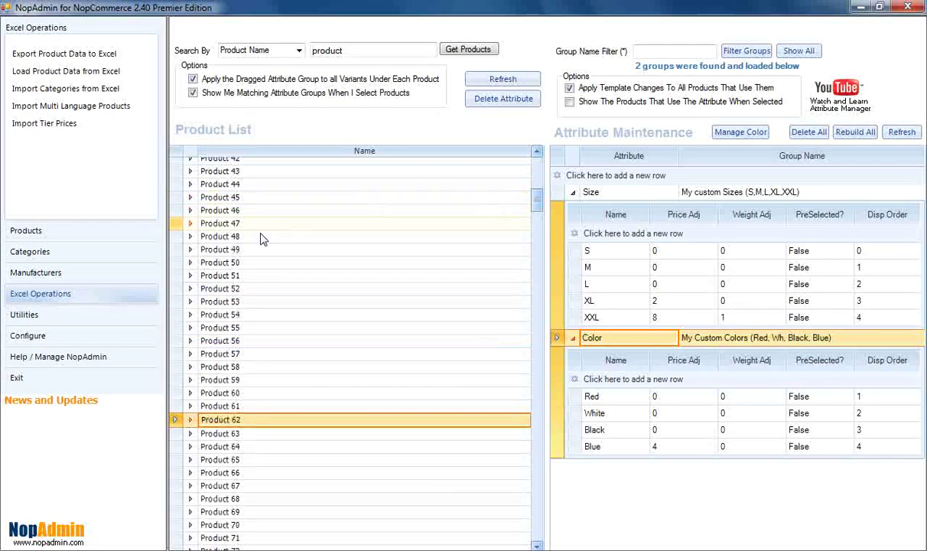
pyautogui.click(190, 263)
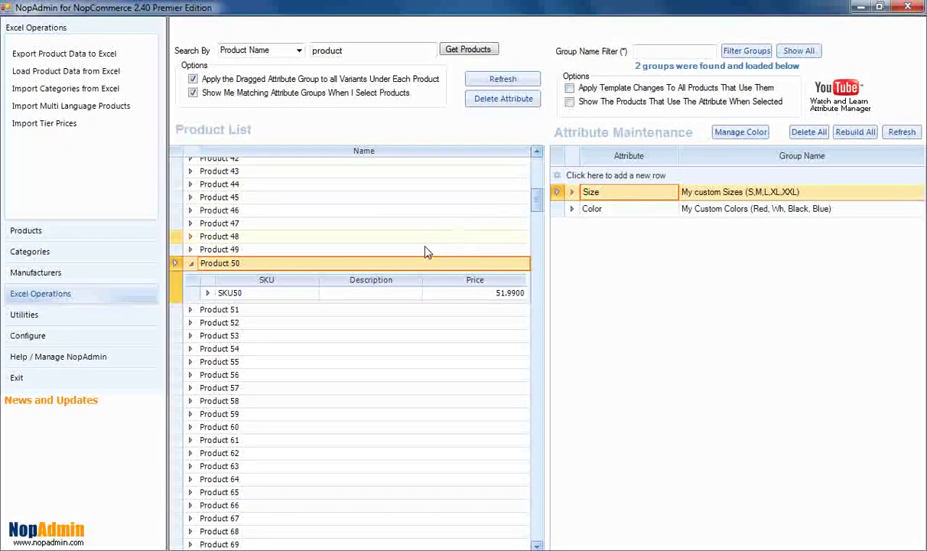
pyautogui.click(192, 293)
pyautogui.click(208, 293)
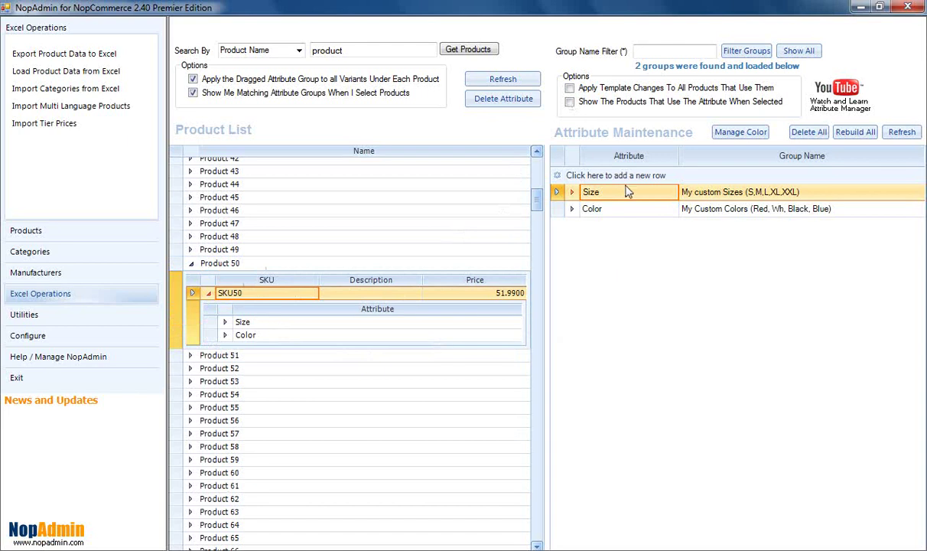
pyautogui.click(572, 192)
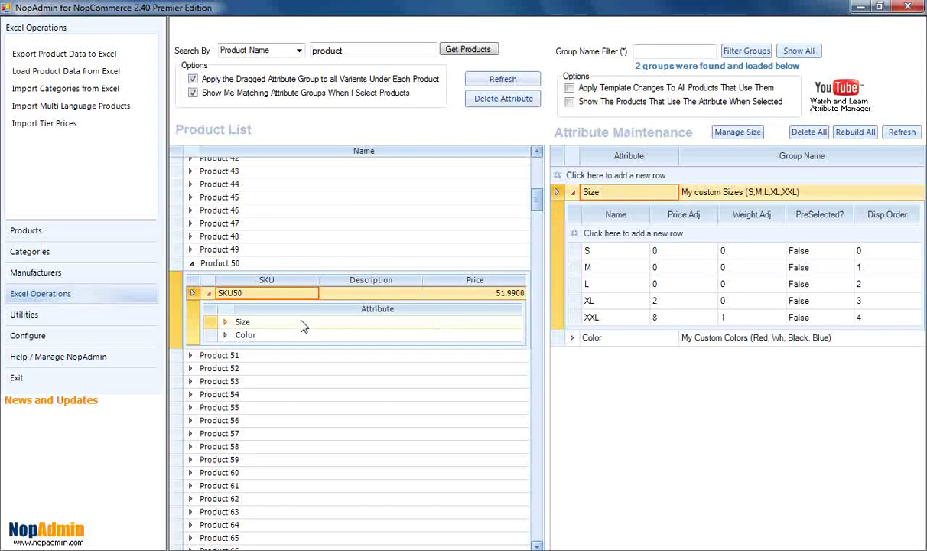
pyautogui.click(226, 335)
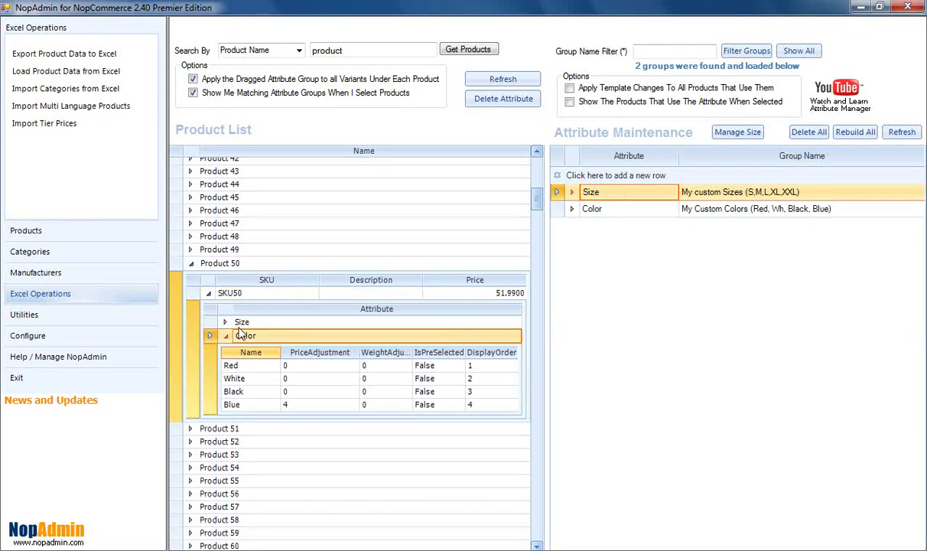
# Set the Red price adjustment in the group "My Custom Colors (Red, Wh, Black, Blue)" to 7.
pyautogui.click(572, 209)
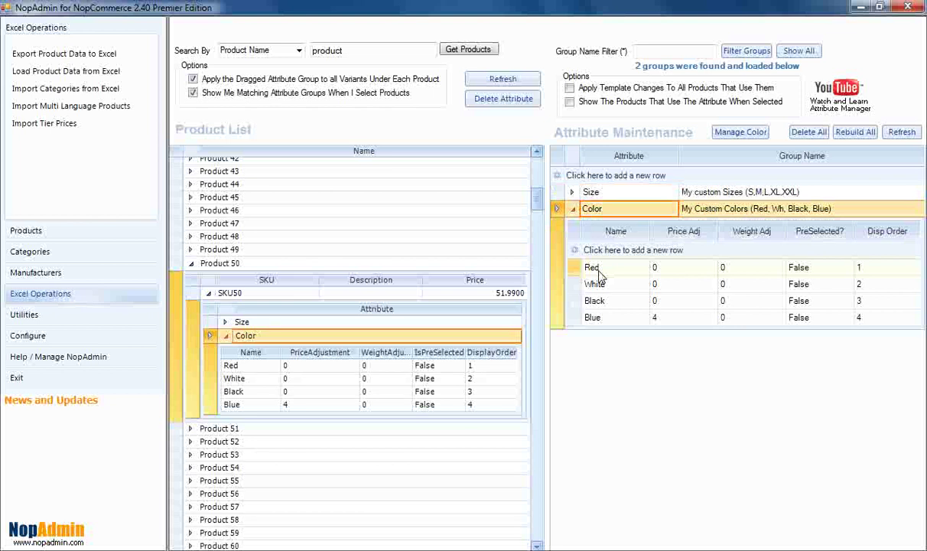
pyautogui.click(664, 270)
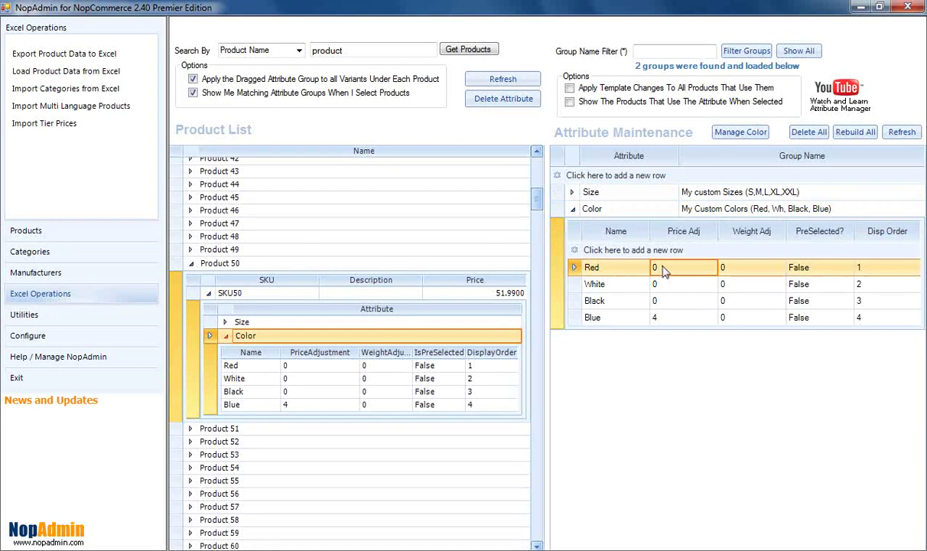
pyautogui.rightClick(649, 253)
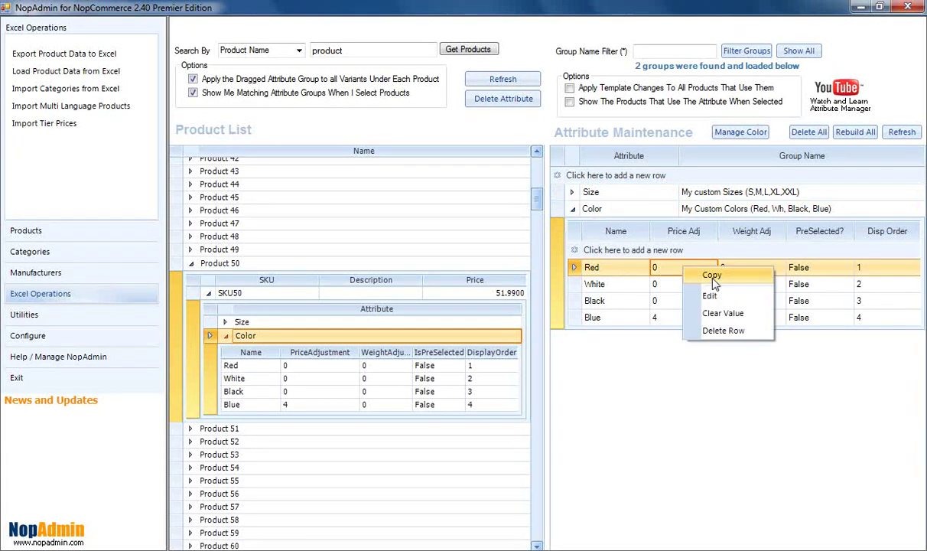
pyautogui.click(660, 292)
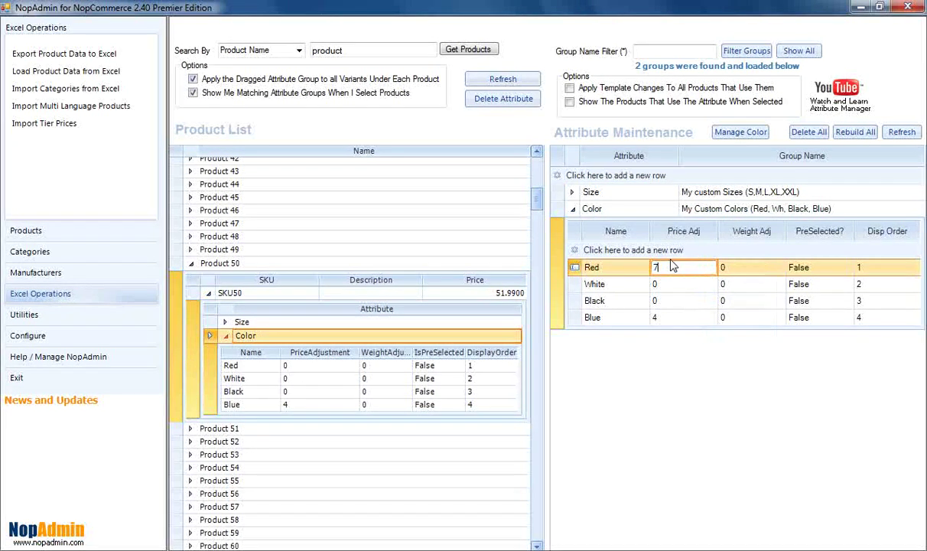
pyautogui.click(575, 211)
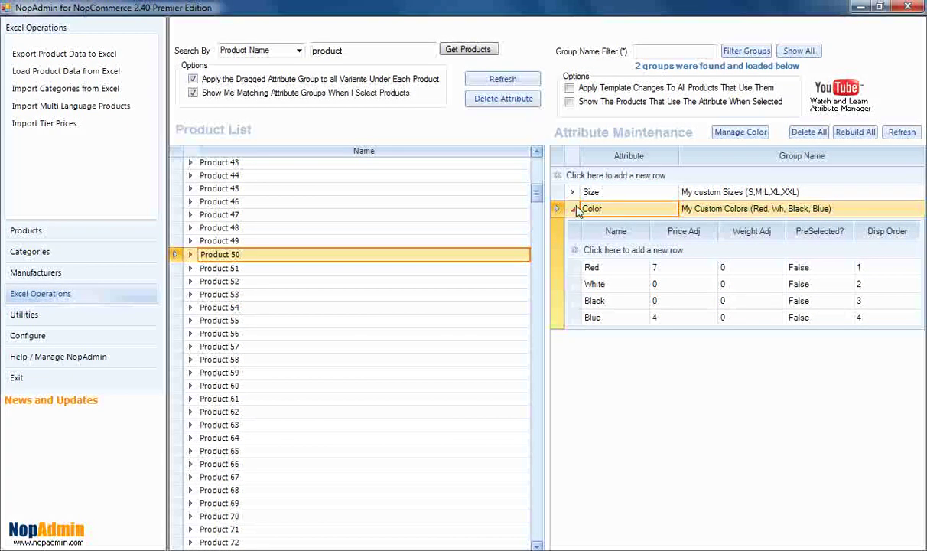
# Apply the group "My Custom Colors (Red, Wh, Black, Blue)" to Product 50 and expand its Color attribute to check the values.
pyautogui.moveTo(576, 209); pyautogui.dragTo(316, 257)
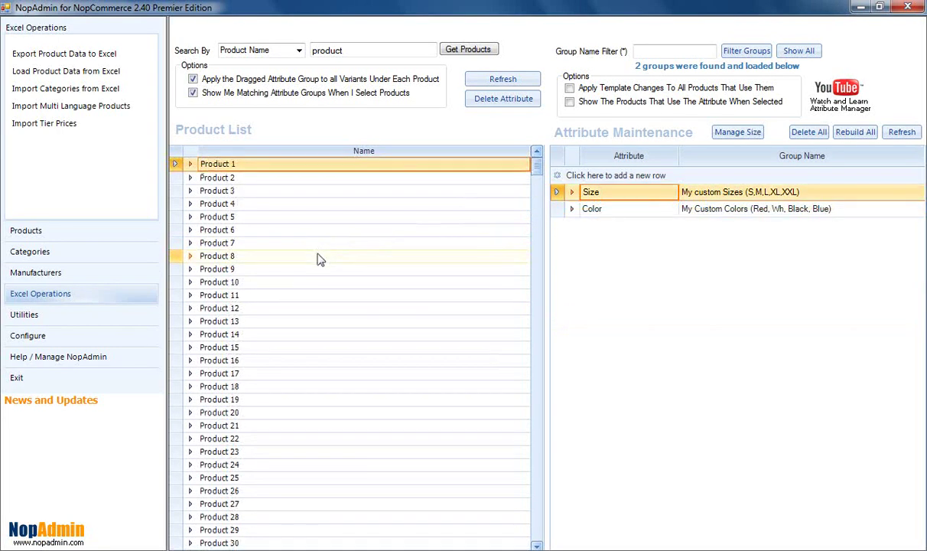
pyautogui.click(310, 308)
pyautogui.scroll(-11, 310, 308)
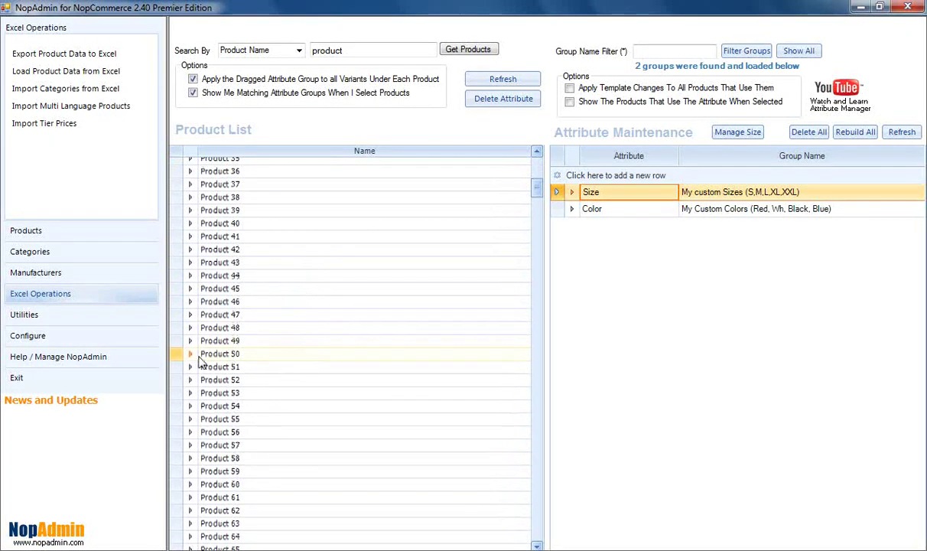
pyautogui.click(190, 355)
pyautogui.click(208, 384)
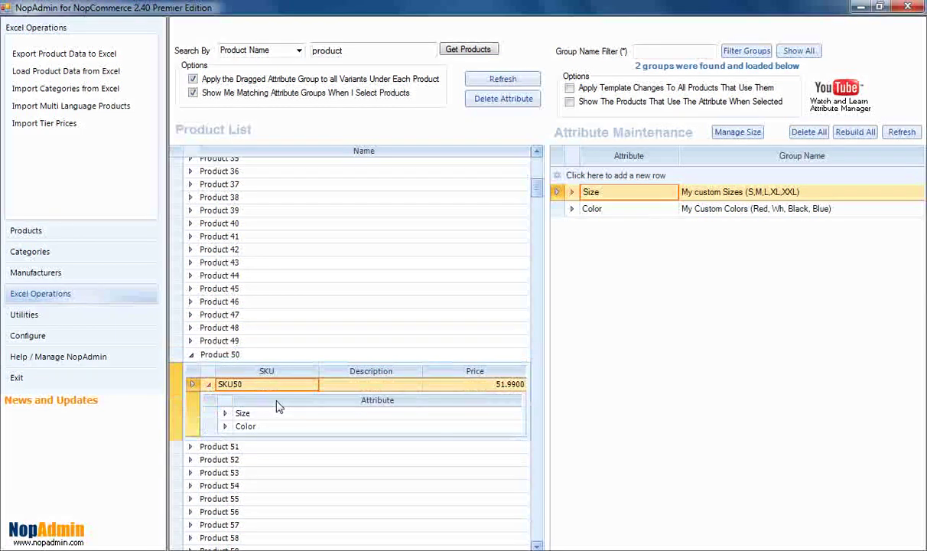
pyautogui.doubleClick(238, 431)
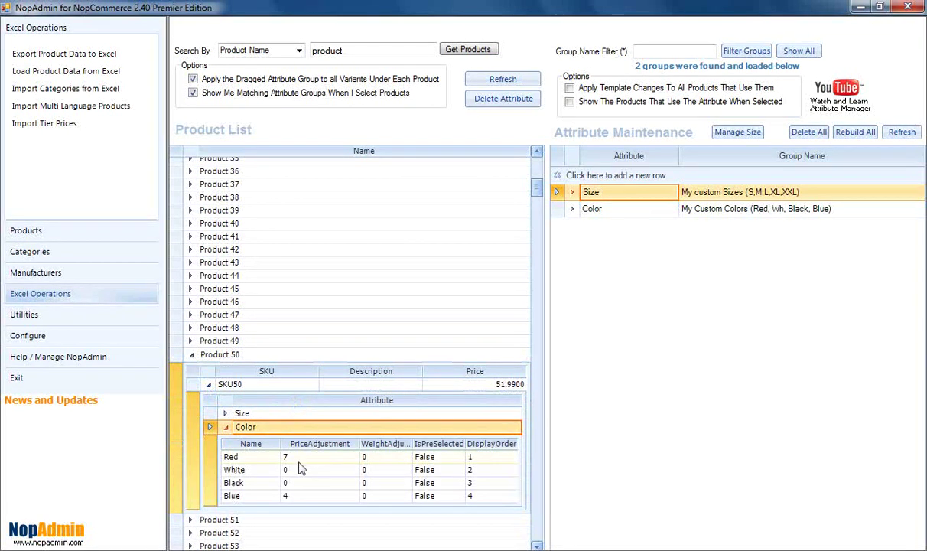
# Expand Product 38's Color attribute and compare it with the values in its matching Size and Color groups.
pyautogui.click(191, 198)
pyautogui.click(208, 227)
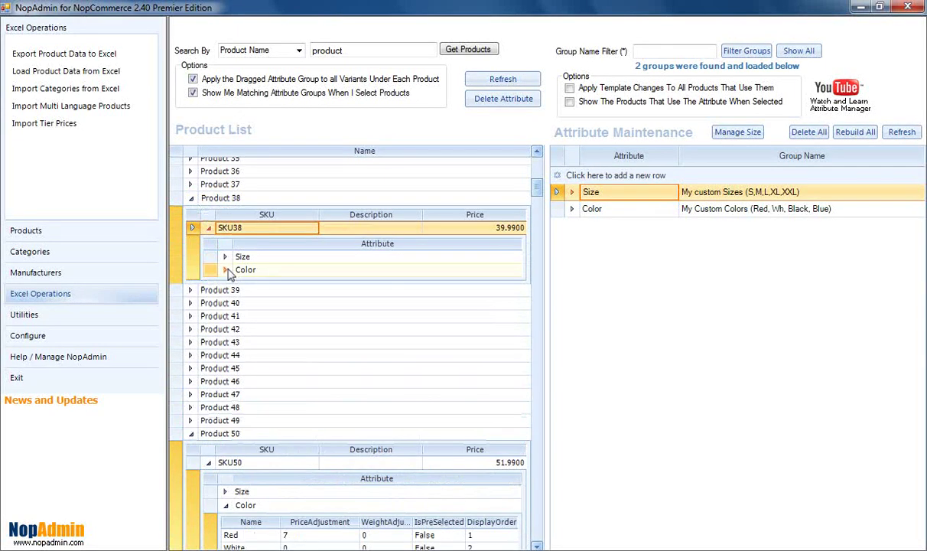
pyautogui.click(226, 270)
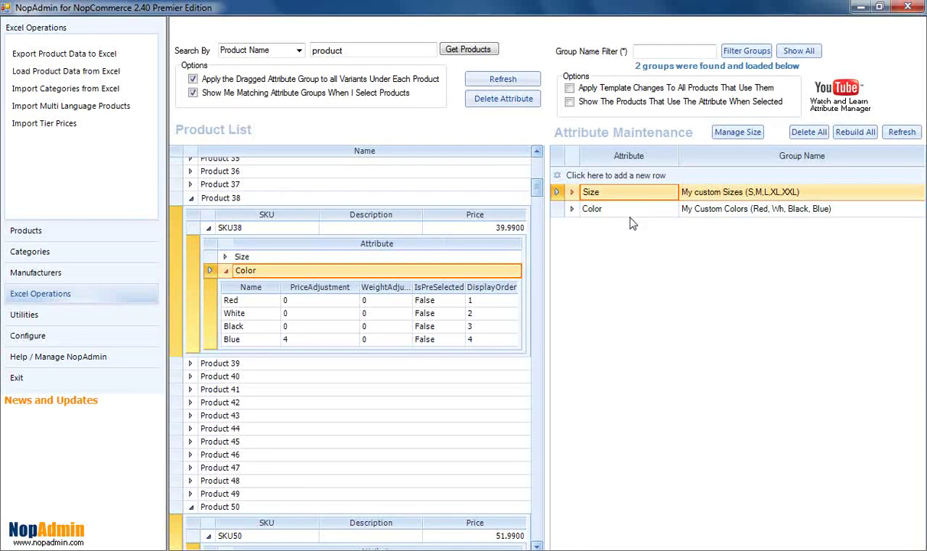
pyautogui.click(571, 192)
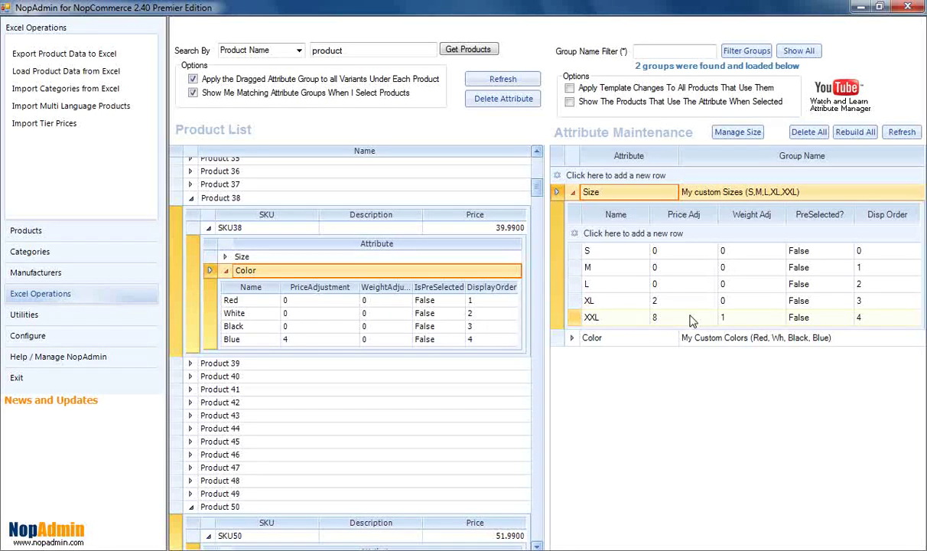
pyautogui.click(572, 338)
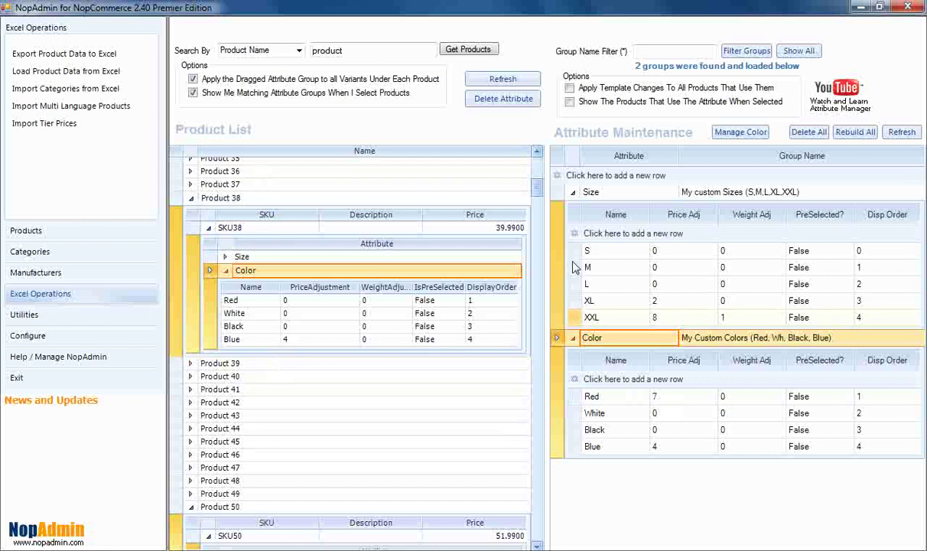
# Check Product 43's Color attribute, collapse the product, and examine the values in its matching Size and Color groups.
pyautogui.scroll(-5, 488, 213)
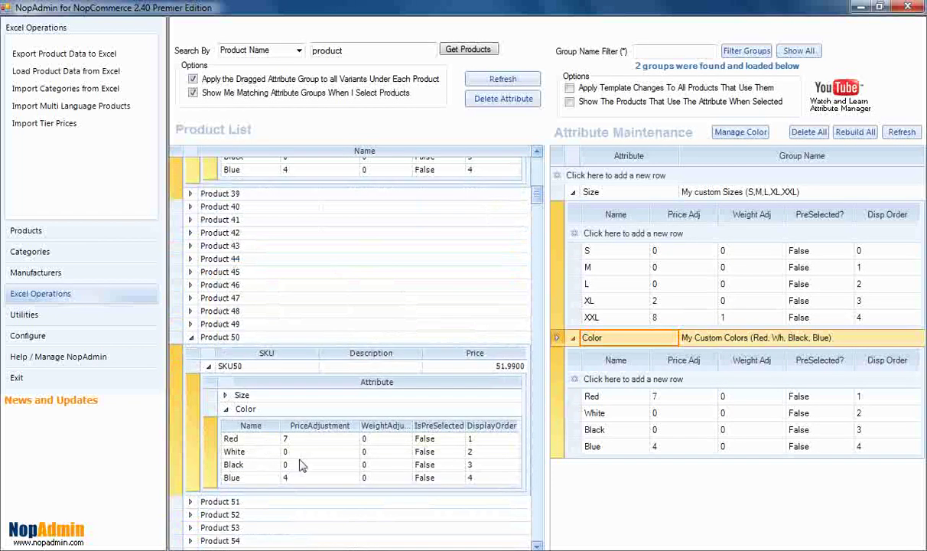
pyautogui.click(219, 246)
pyautogui.click(190, 246)
pyautogui.click(208, 276)
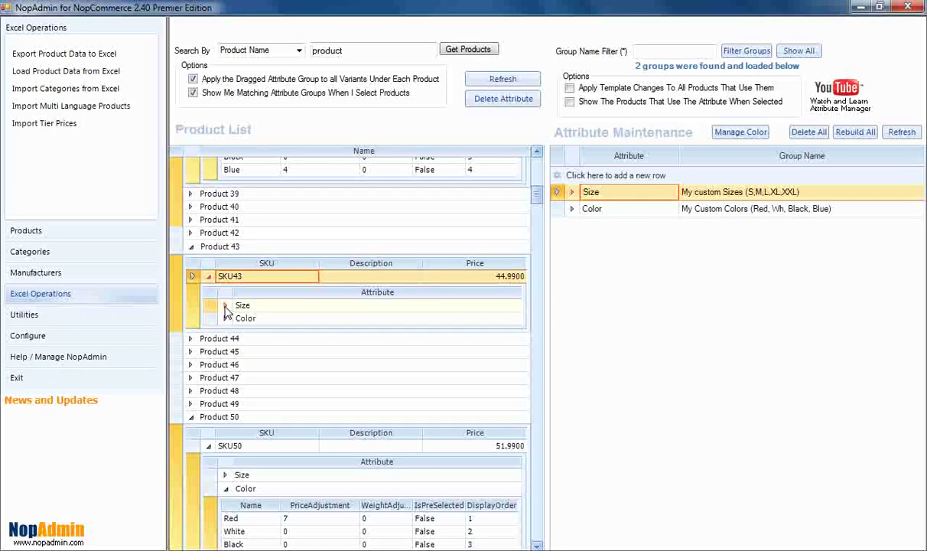
pyautogui.click(225, 319)
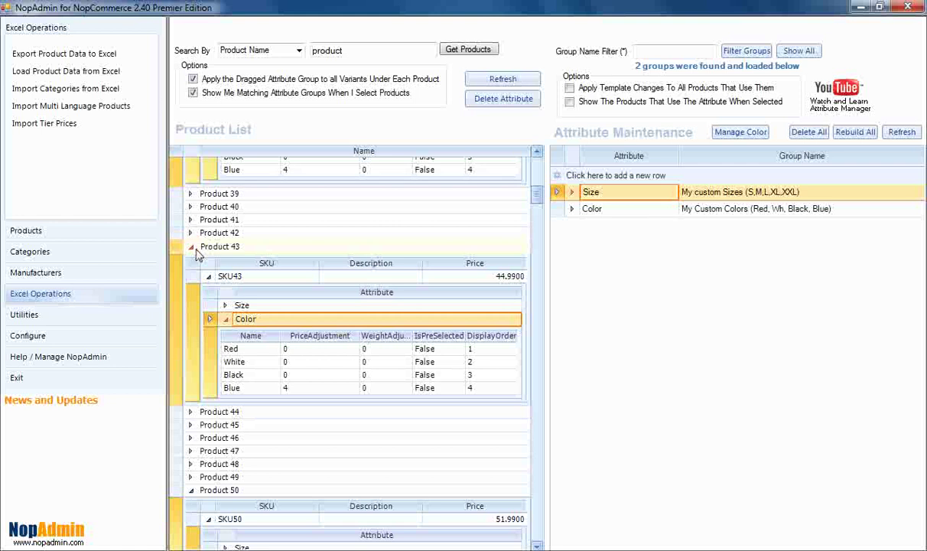
pyautogui.click(190, 246)
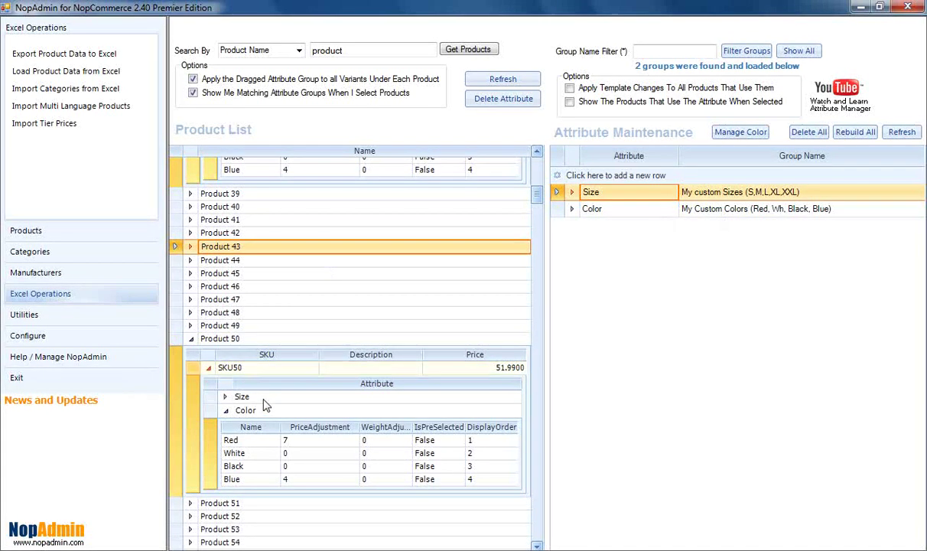
pyautogui.click(573, 192)
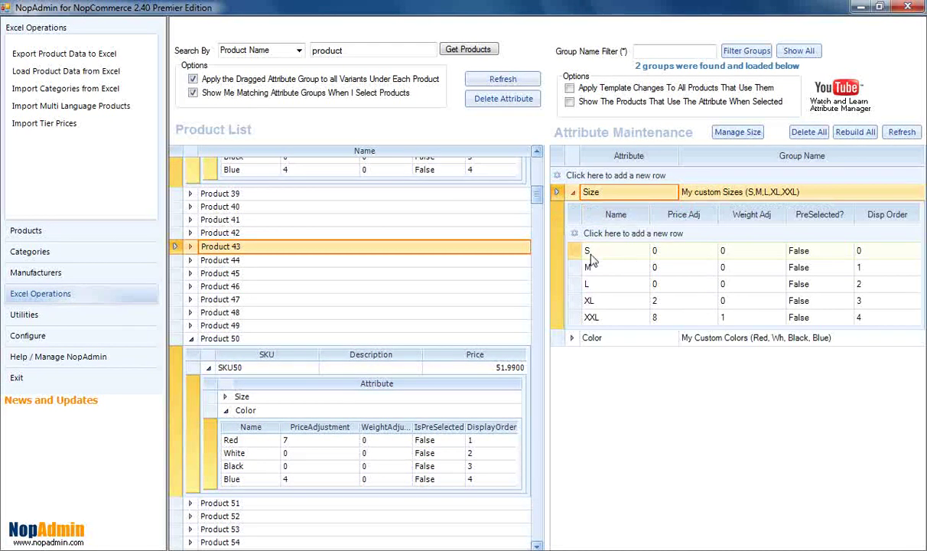
pyautogui.click(573, 338)
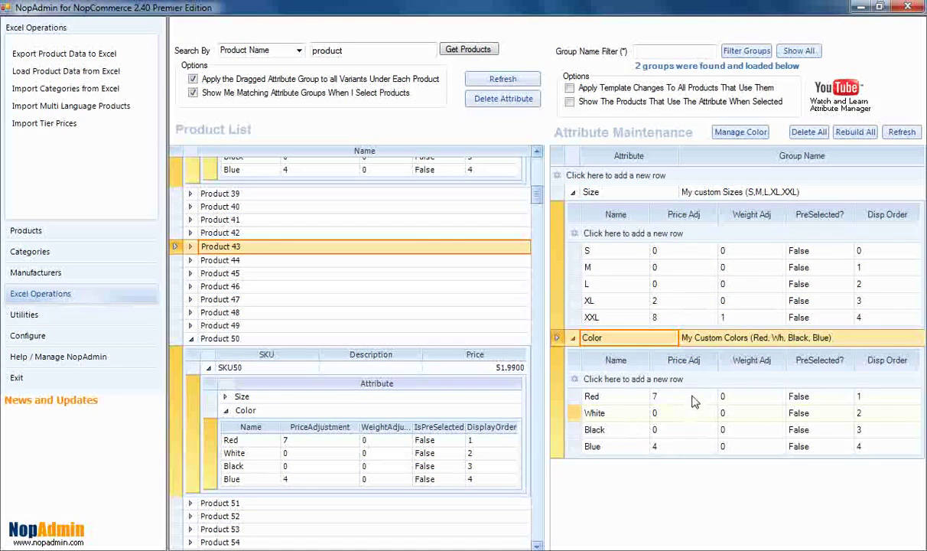
# Expand Product 40's Color attribute and compare its price adjustments with those in the matching color group.
pyautogui.click(191, 207)
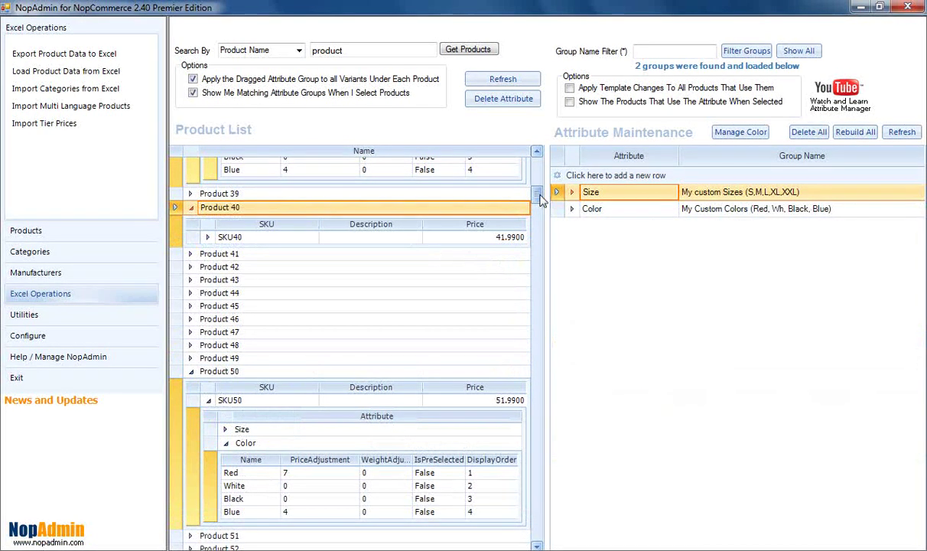
pyautogui.click(208, 237)
pyautogui.click(225, 280)
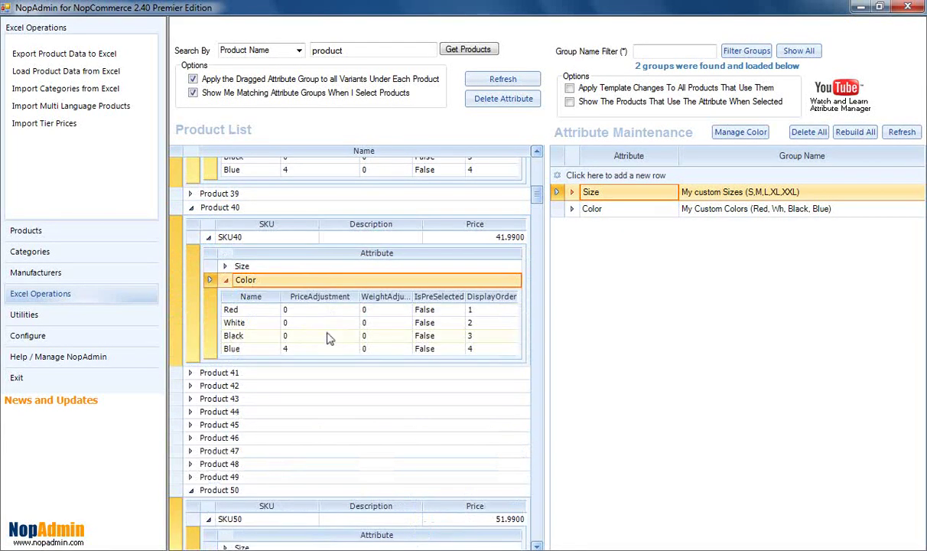
pyautogui.click(572, 208)
pyautogui.click(639, 284)
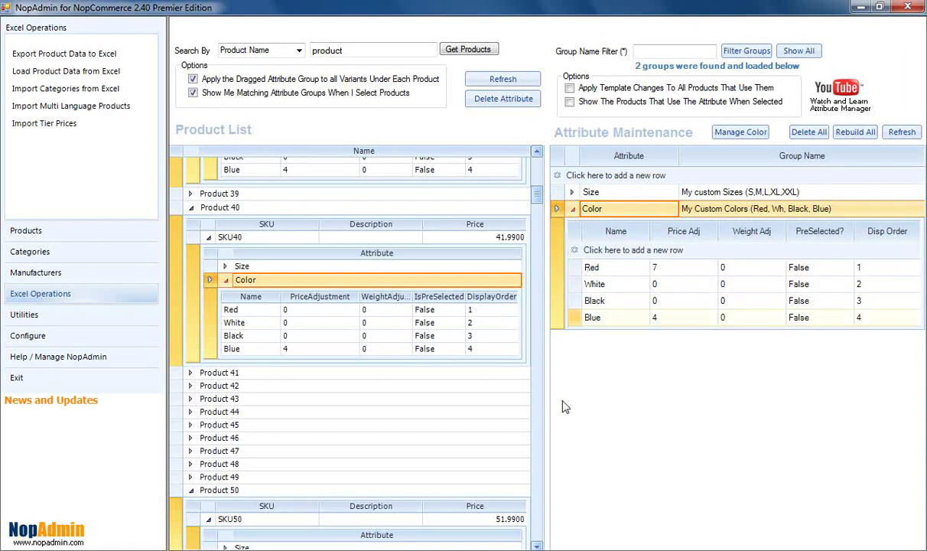
# Enable "Apply Template Changes To All Products That Use Them" and apply the group "My Custom Colors (Red, Wh, Black, Blue)" to Products 1 through 100.
pyautogui.scroll(15, 527, 176)
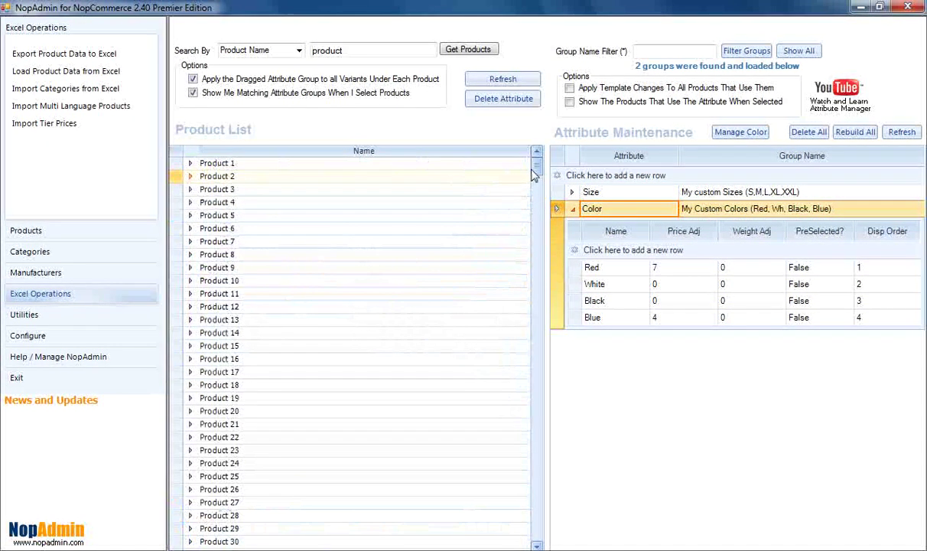
pyautogui.click(220, 165)
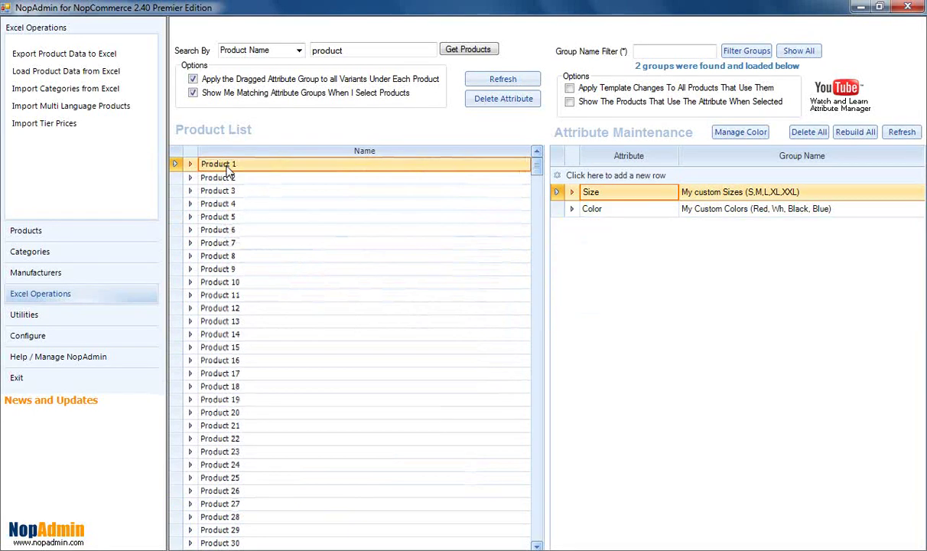
pyautogui.scroll(-2, 534, 201)
pyautogui.scroll(-20, 528, 230)
pyautogui.scroll(5, 527, 241)
pyautogui.click(228, 394)
pyautogui.keyDown('shift'); pyautogui.click(228, 394); pyautogui.keyUp('shift')
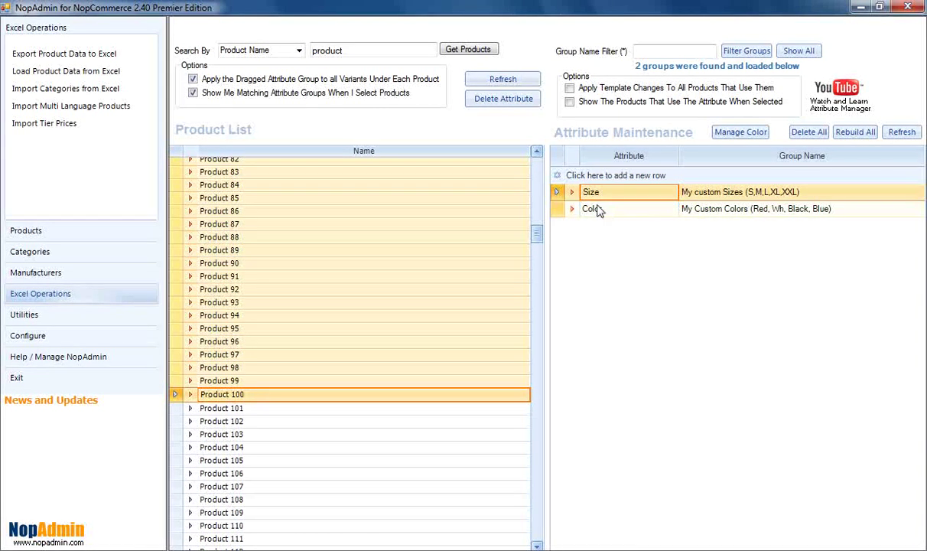
pyautogui.moveTo(599, 211)
pyautogui.mouseDown()
pyautogui.moveTo(405, 230)
pyautogui.moveTo(599, 219)
pyautogui.moveTo(601, 210)
pyautogui.mouseUp()
pyautogui.click(569, 88)
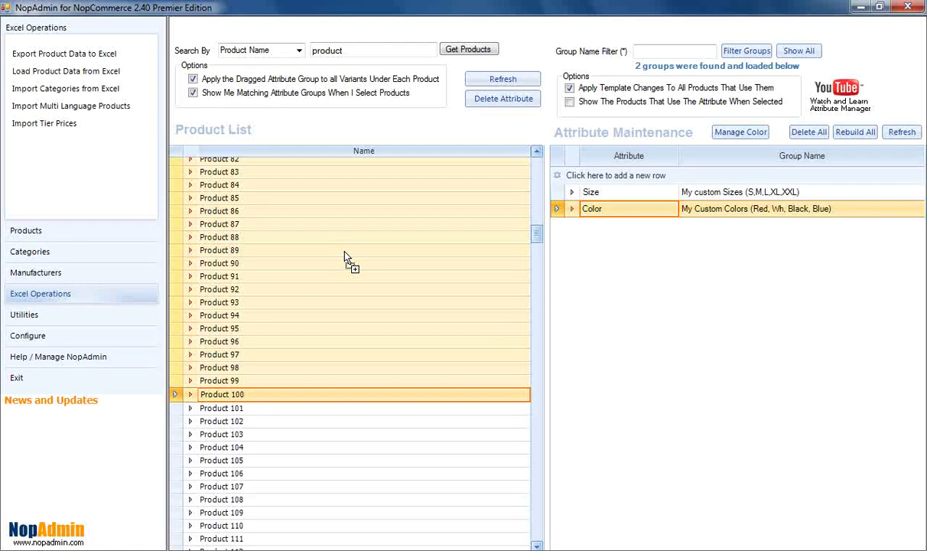
pyautogui.moveTo(344, 256); pyautogui.dragTo(345, 255)
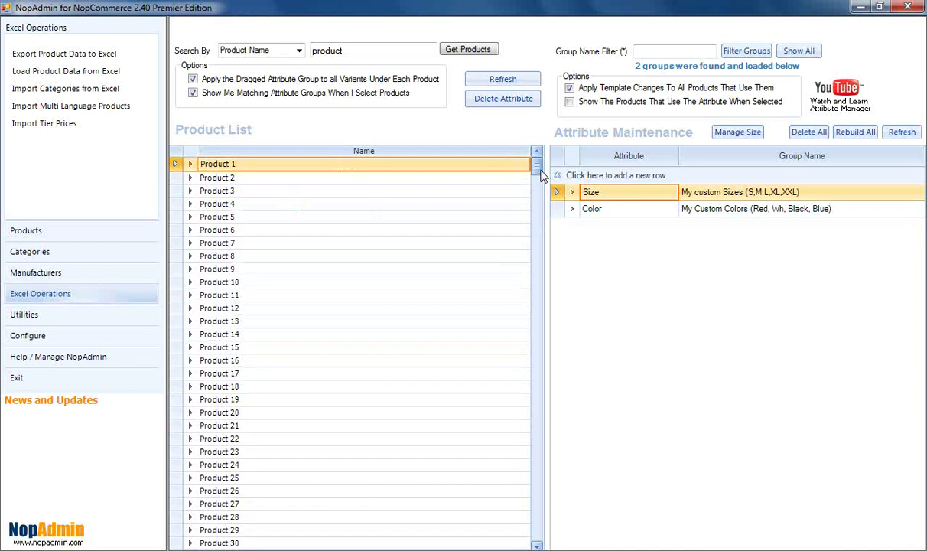
# Expand Product 50's Color attribute and compare its values with those in the matching color group.
pyautogui.scroll(-12, 539, 193)
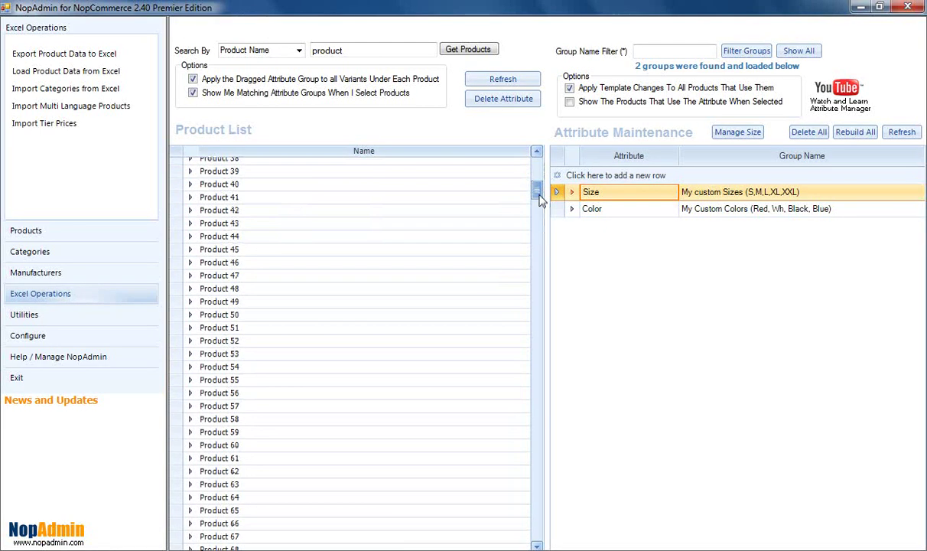
pyautogui.click(190, 315)
pyautogui.click(207, 345)
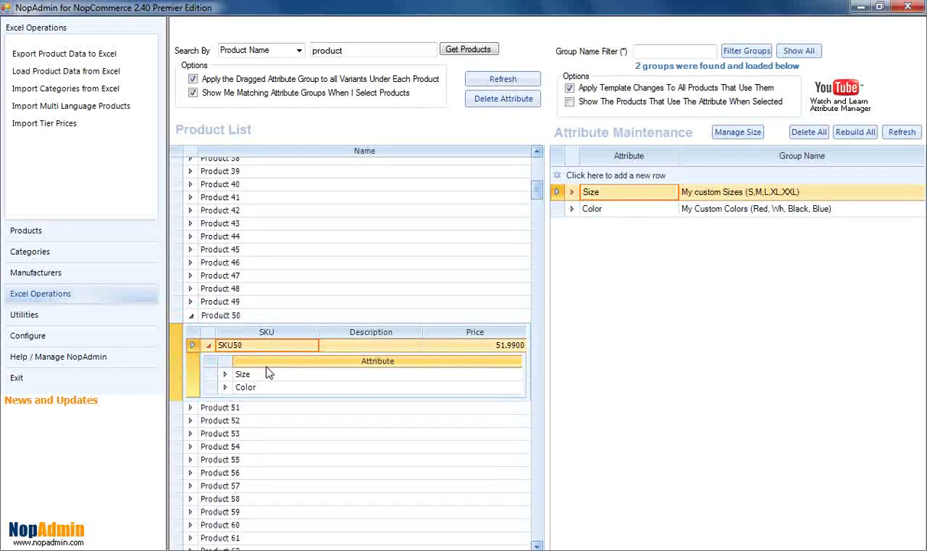
pyautogui.click(289, 388)
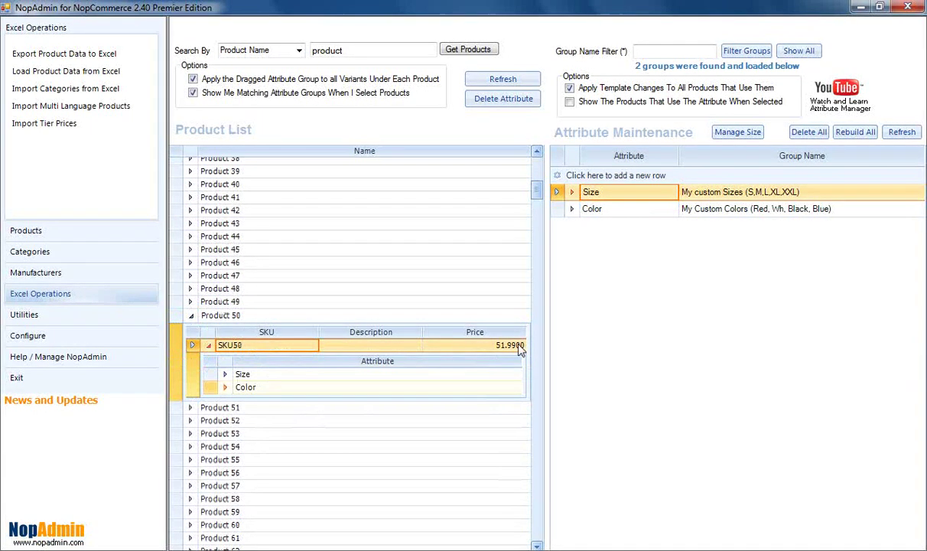
pyautogui.click(572, 209)
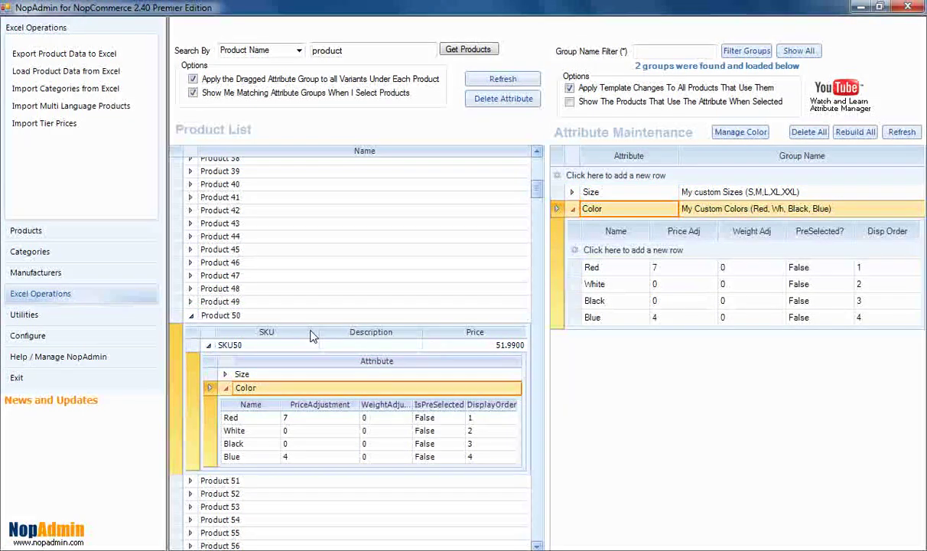
# Expand Product 39's Color attribute and compare its price adjustments with those in the matching color group.
pyautogui.click(191, 171)
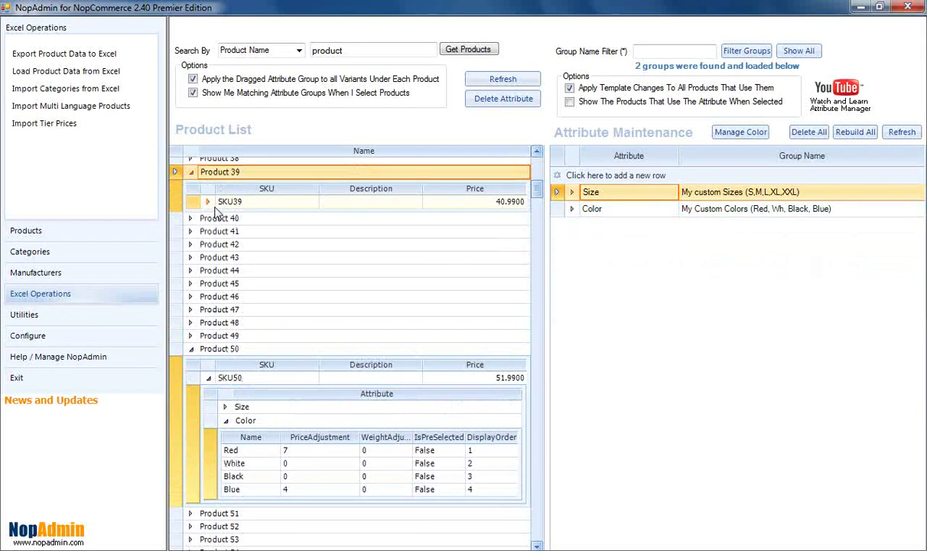
pyautogui.click(208, 201)
pyautogui.click(226, 243)
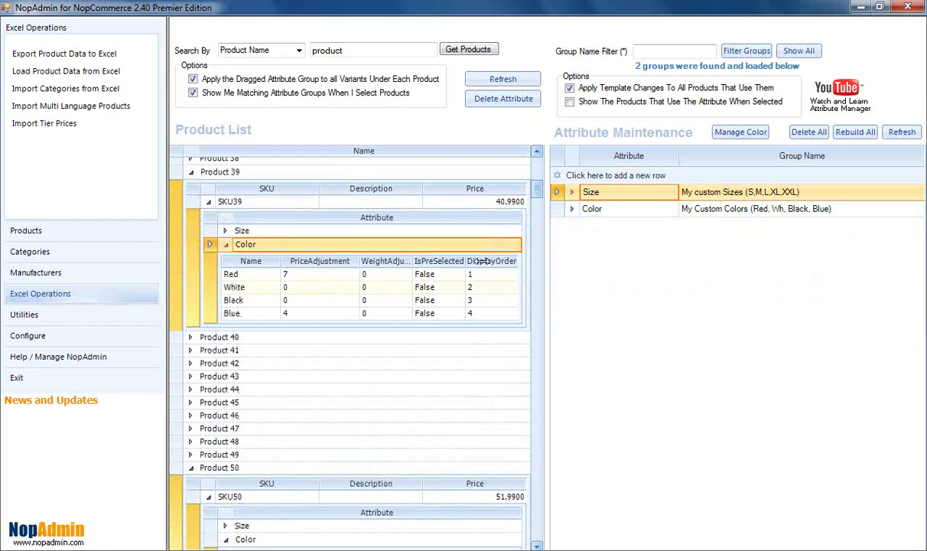
pyautogui.click(572, 209)
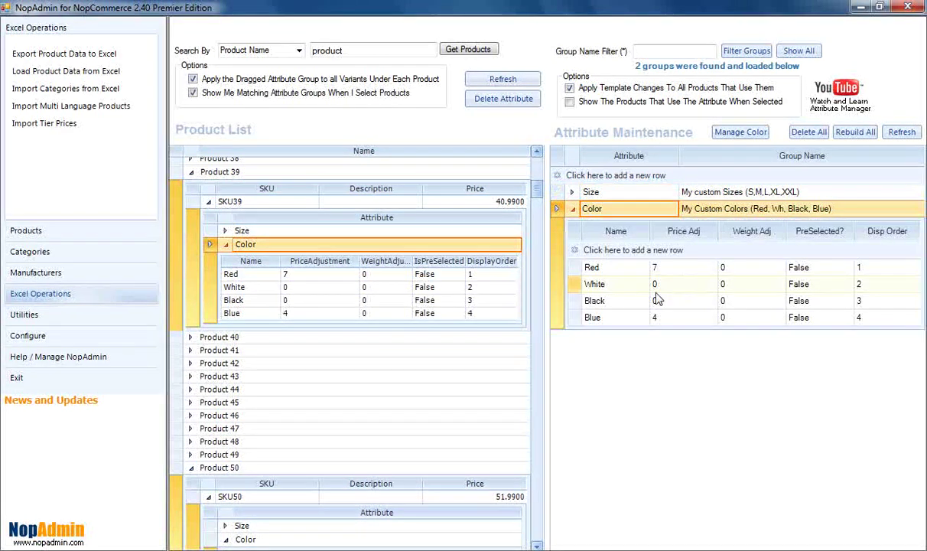
# Filter the attribute groups by the names "size" and "color", and show all groups.
pyautogui.scroll(12, 285, 189)
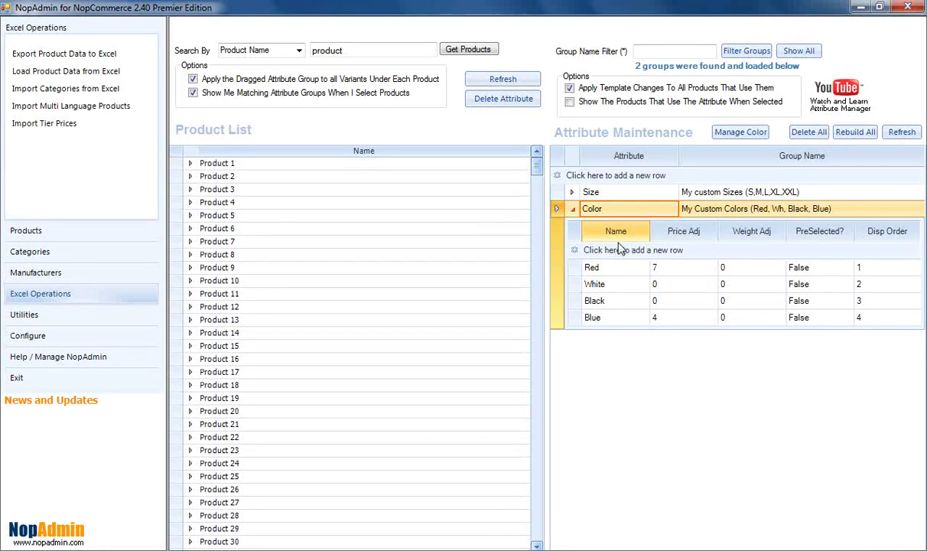
pyautogui.click(637, 50)
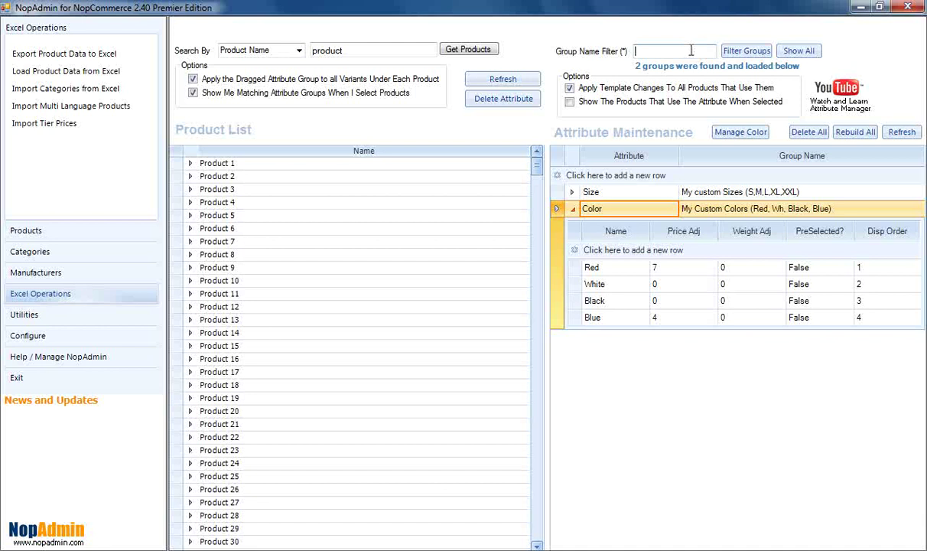
pyautogui.write('size')
pyautogui.click(762, 54)
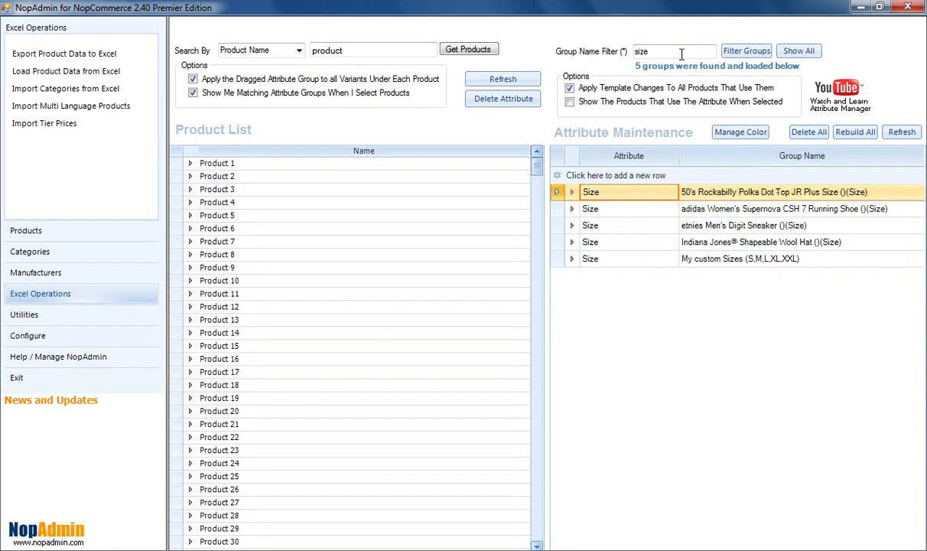
pyautogui.doubleClick(642, 51)
pyautogui.write('color')
pyautogui.click(742, 50)
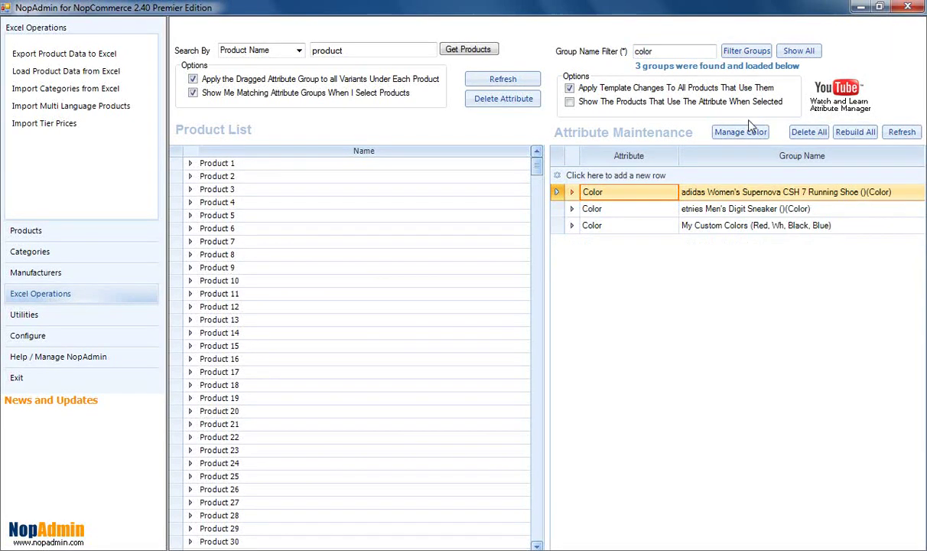
pyautogui.click(797, 51)
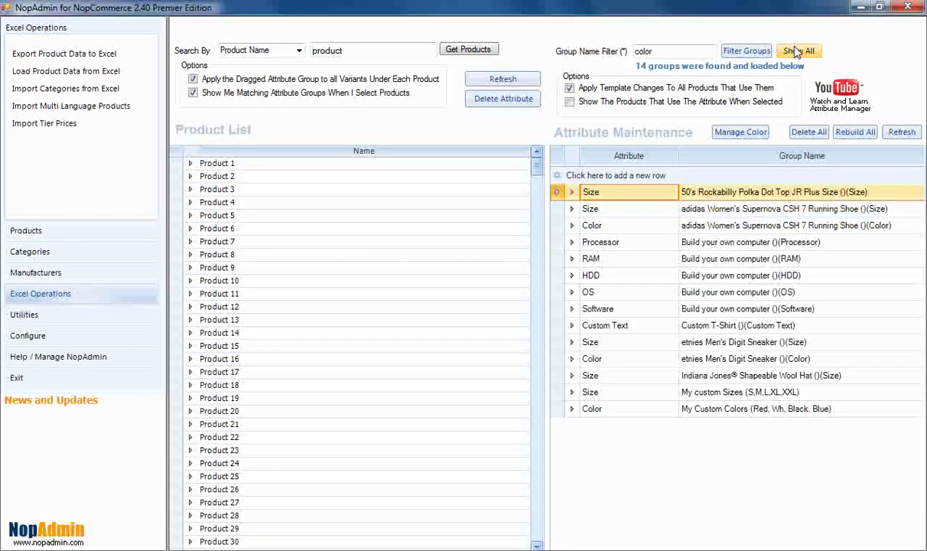
# Review the warning for deleting all attribute groups and cancel the deletion.
pyautogui.click(818, 135)
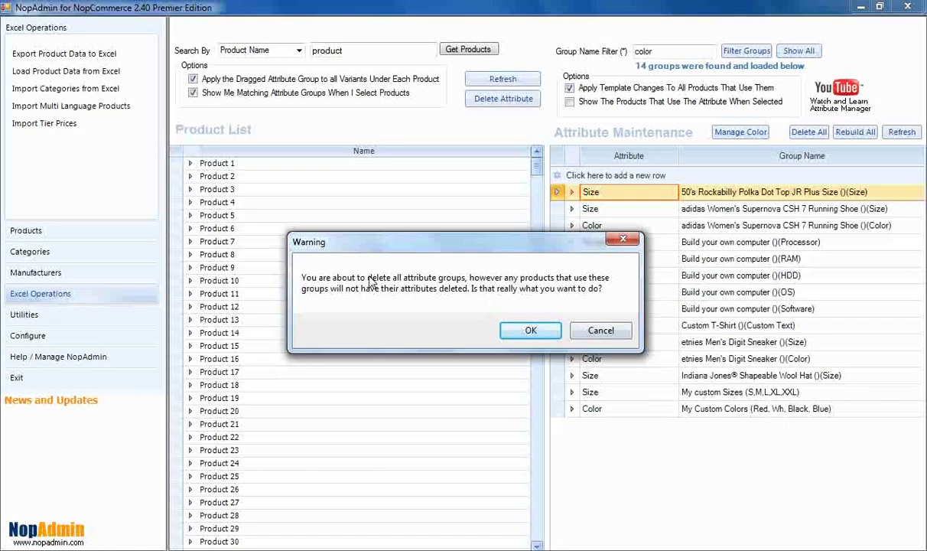
pyautogui.click(258, 202)
pyautogui.click(601, 330)
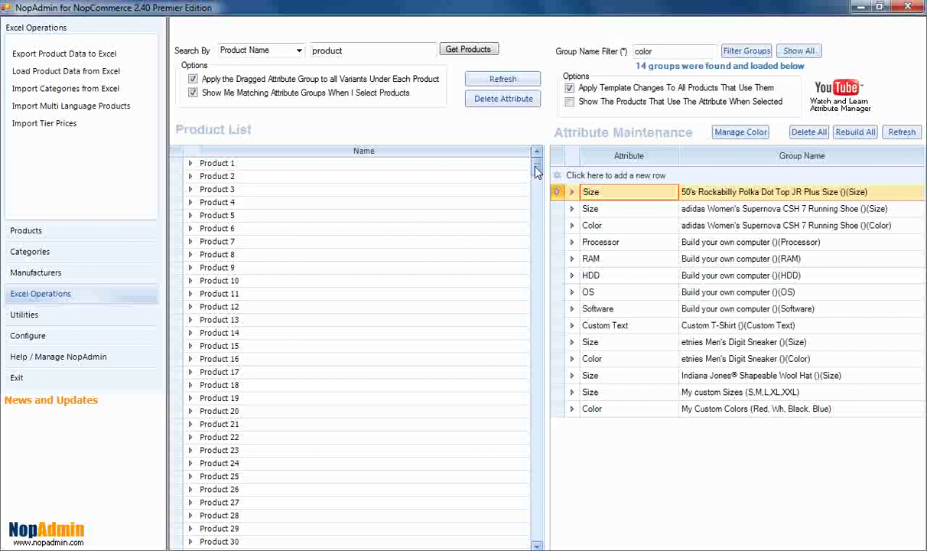
# Expand Product 1 and examine the values in its matching Size and Color groups.
pyautogui.click(190, 163)
pyautogui.click(239, 194)
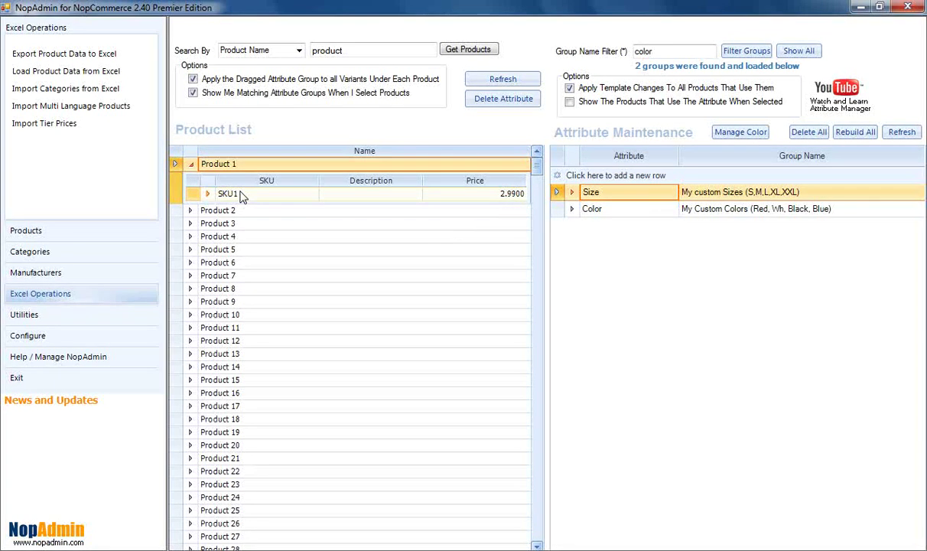
pyautogui.click(571, 192)
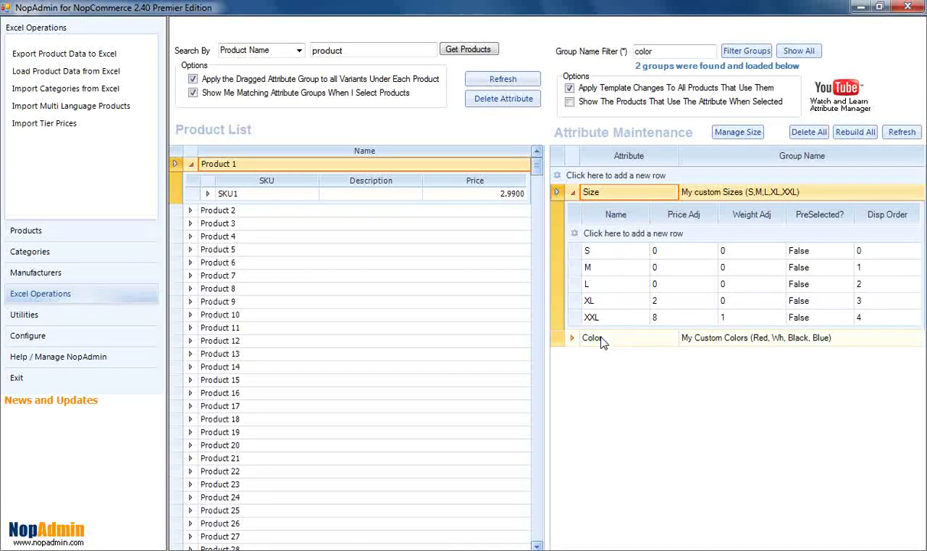
pyautogui.click(571, 338)
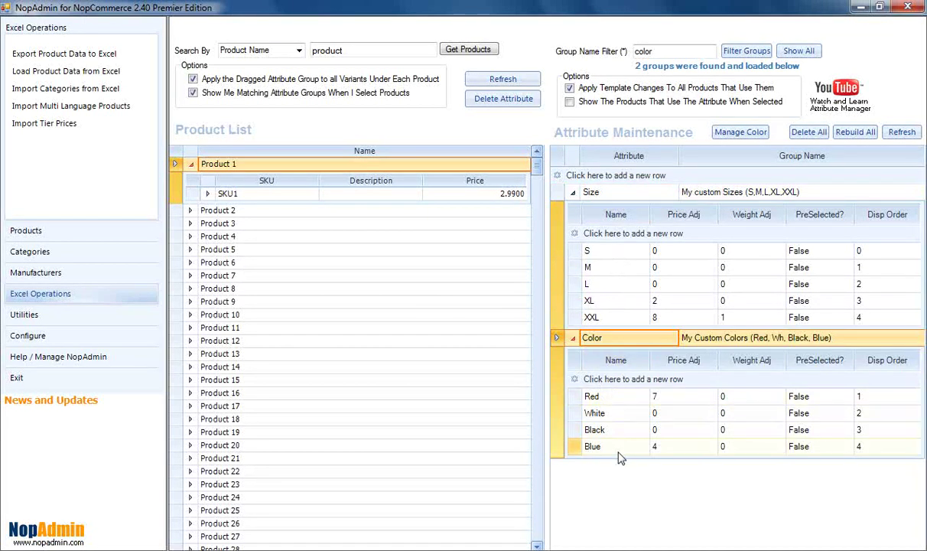